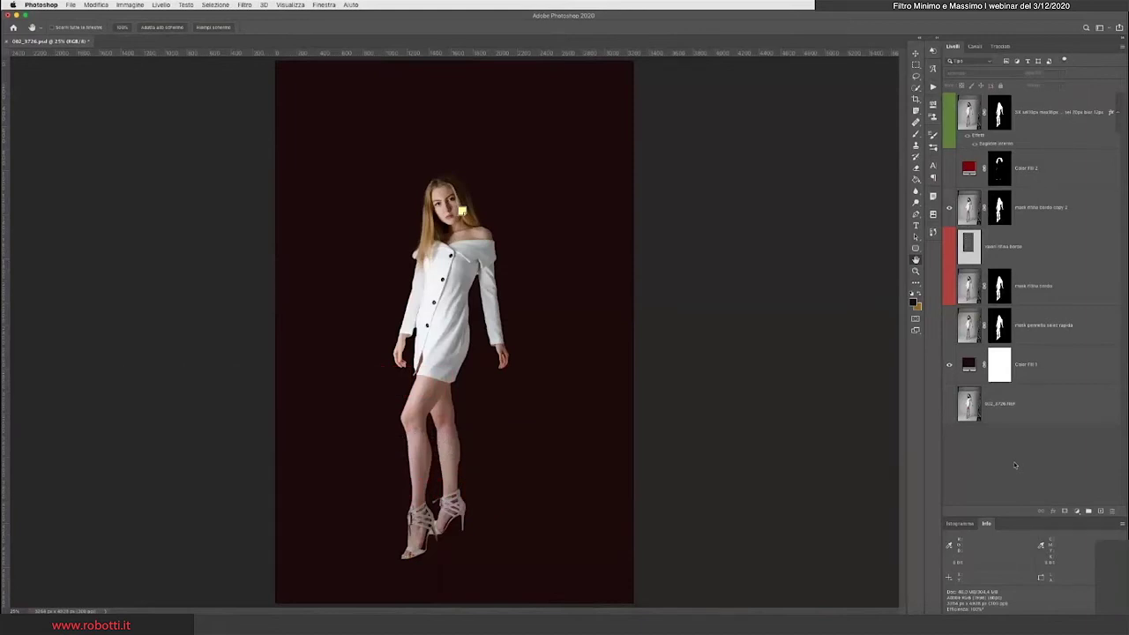
# - Show the studio photo and maroon Color Fill 1, select Color Fill 1, and reveal the quick-selection figure
pyautogui.keyDown('alt'); pyautogui.click(949, 403); pyautogui.keyUp('alt')
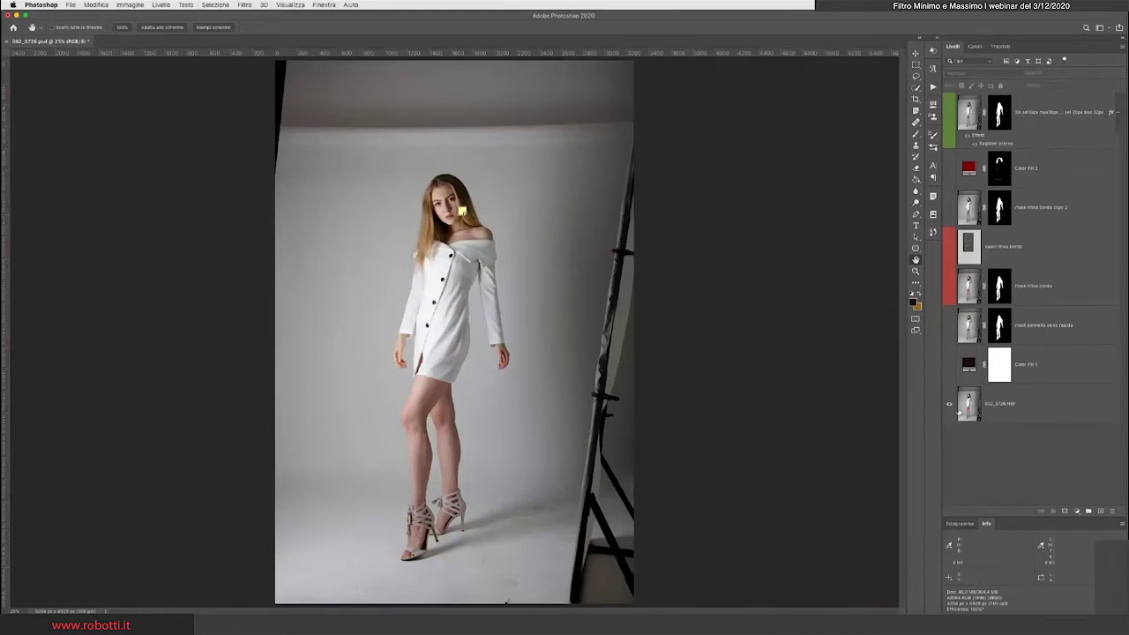
pyautogui.click(949, 366)
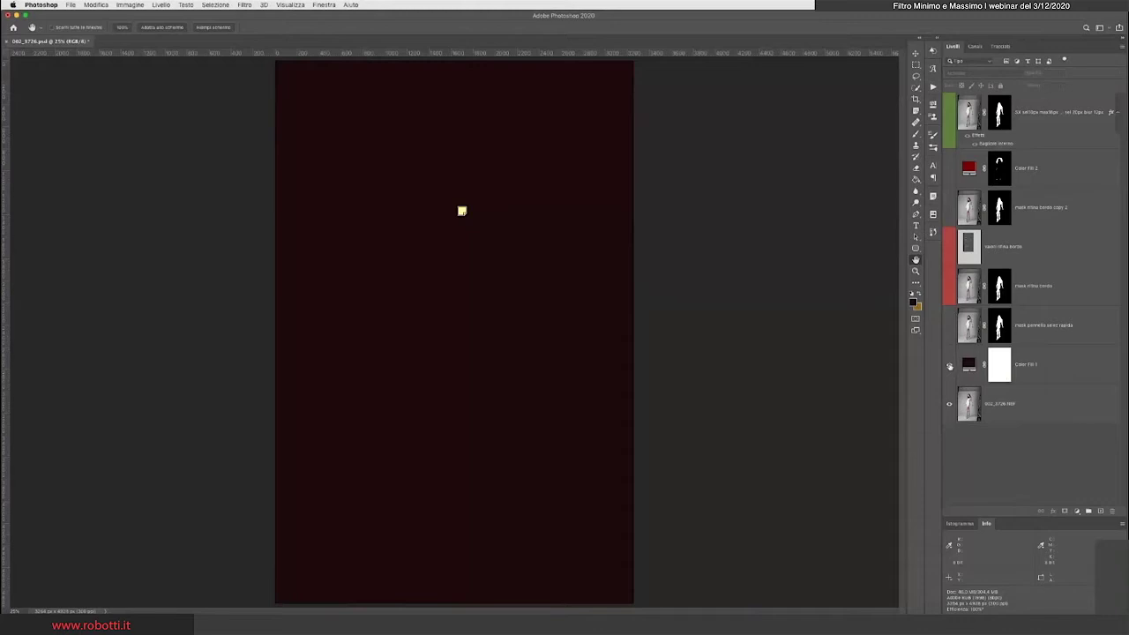
pyautogui.click(972, 371)
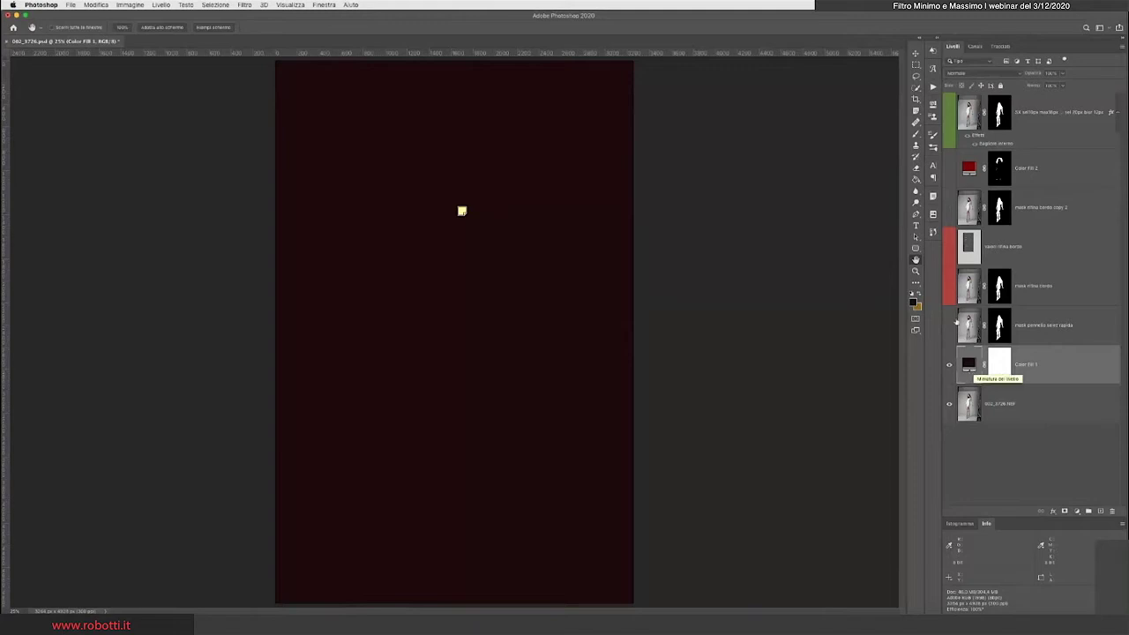
pyautogui.click(951, 327)
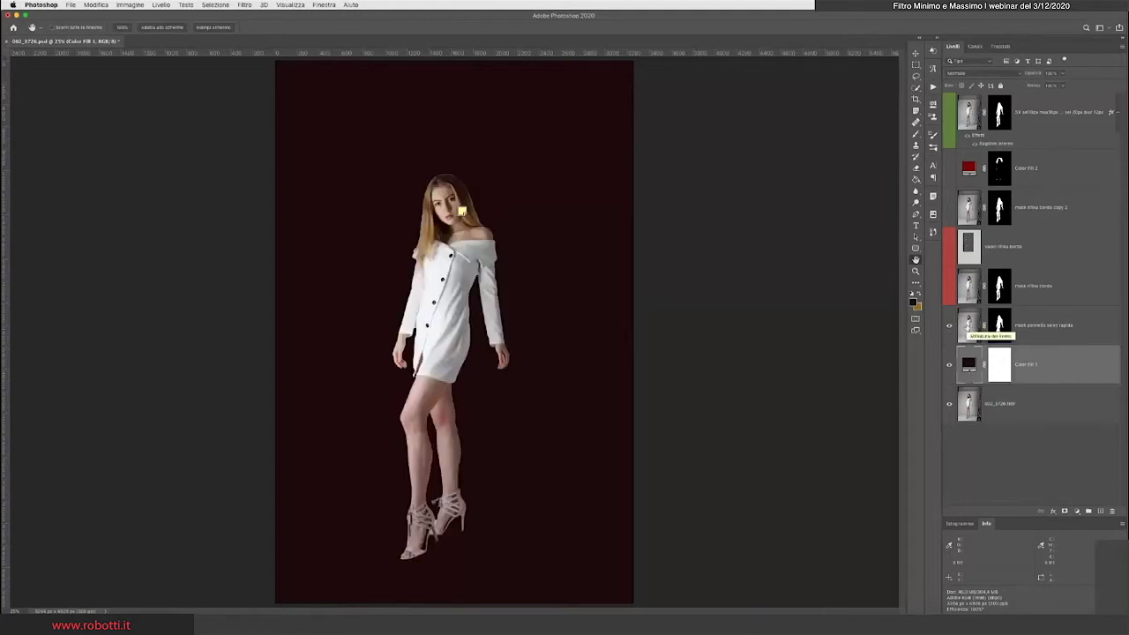
# - Zoom in on the woman and load the mask pennello selez rapida layer mask as a selection
pyautogui.press('z')
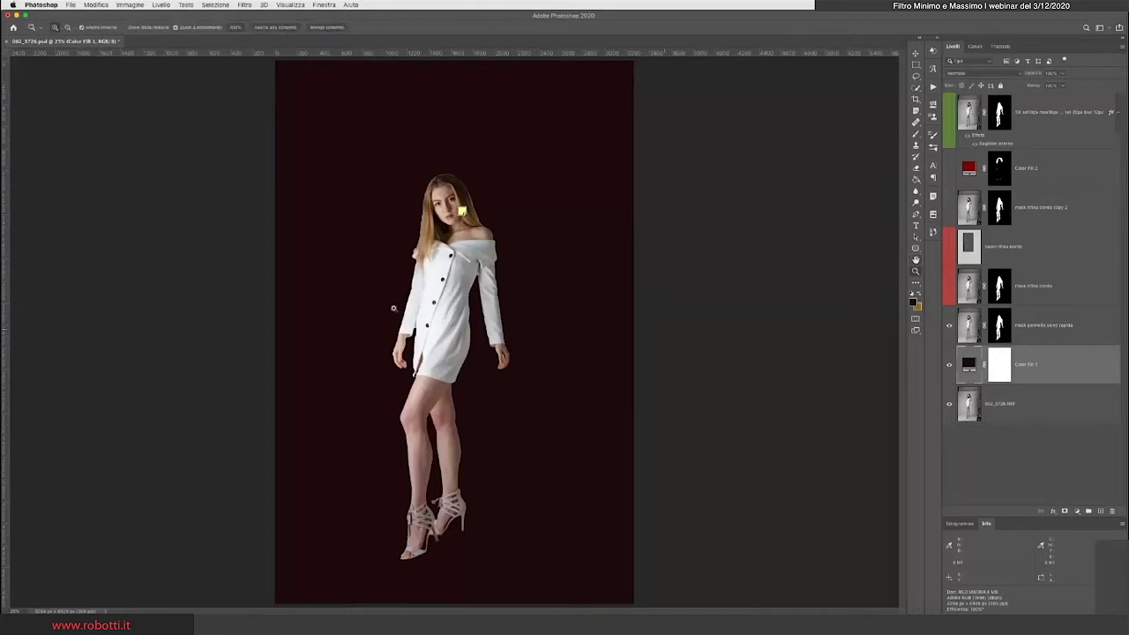
pyautogui.click(462, 228)
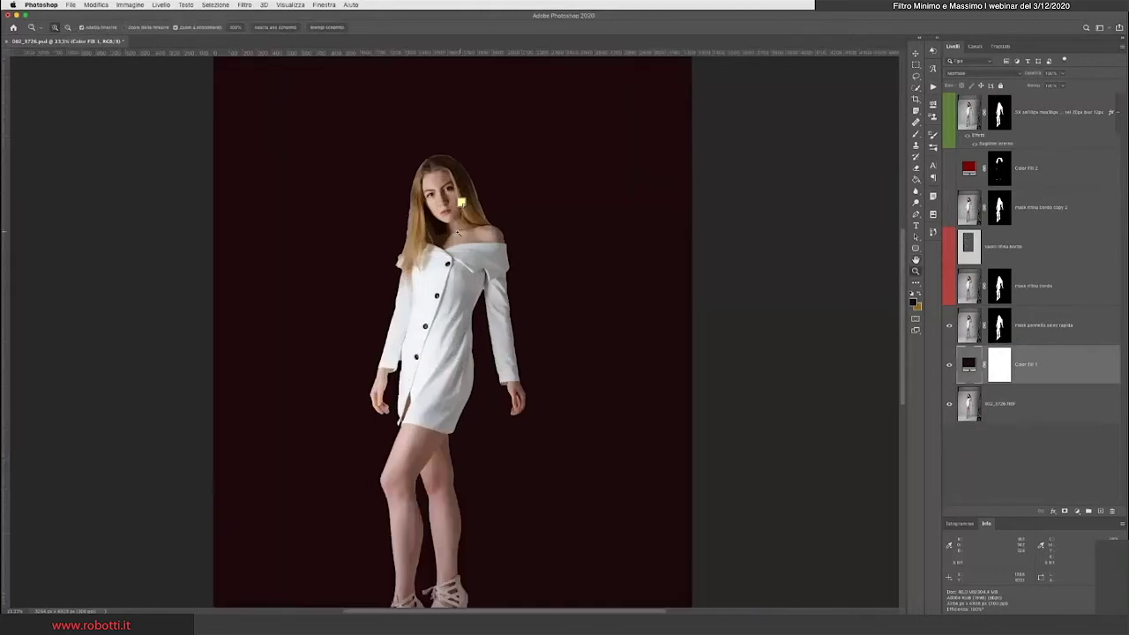
pyautogui.click(457, 232)
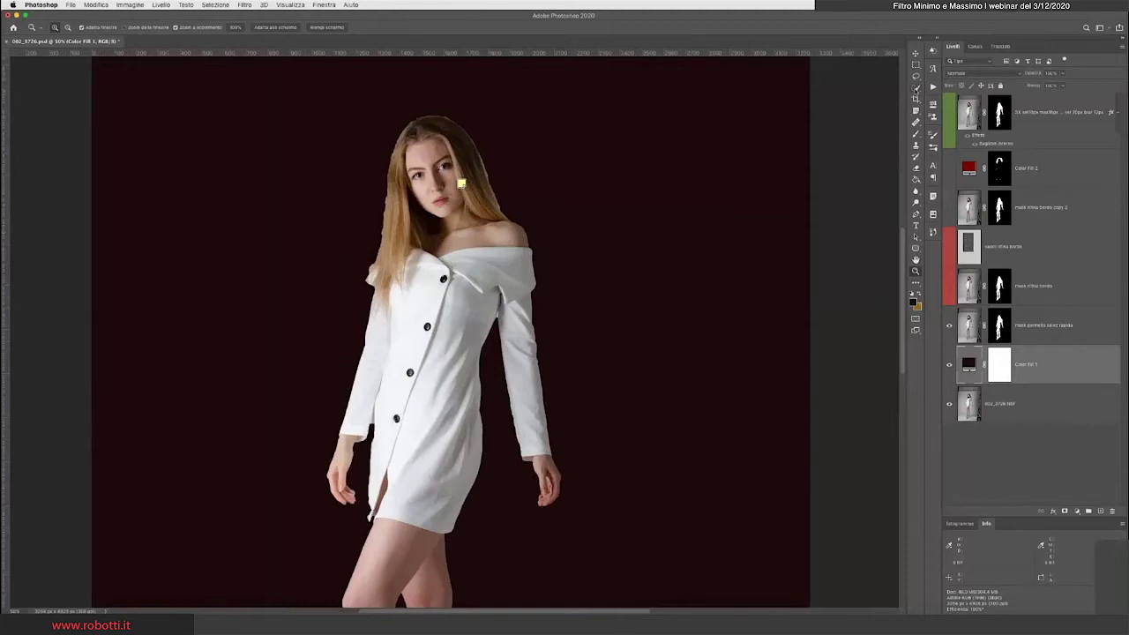
pyautogui.click(915, 88)
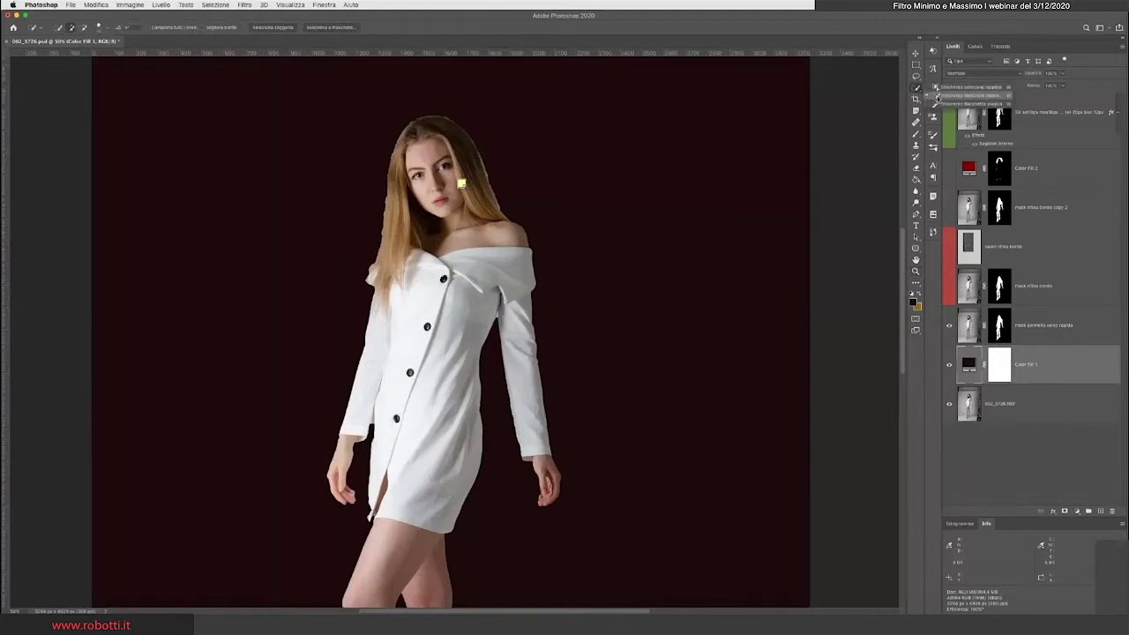
pyautogui.click(939, 95)
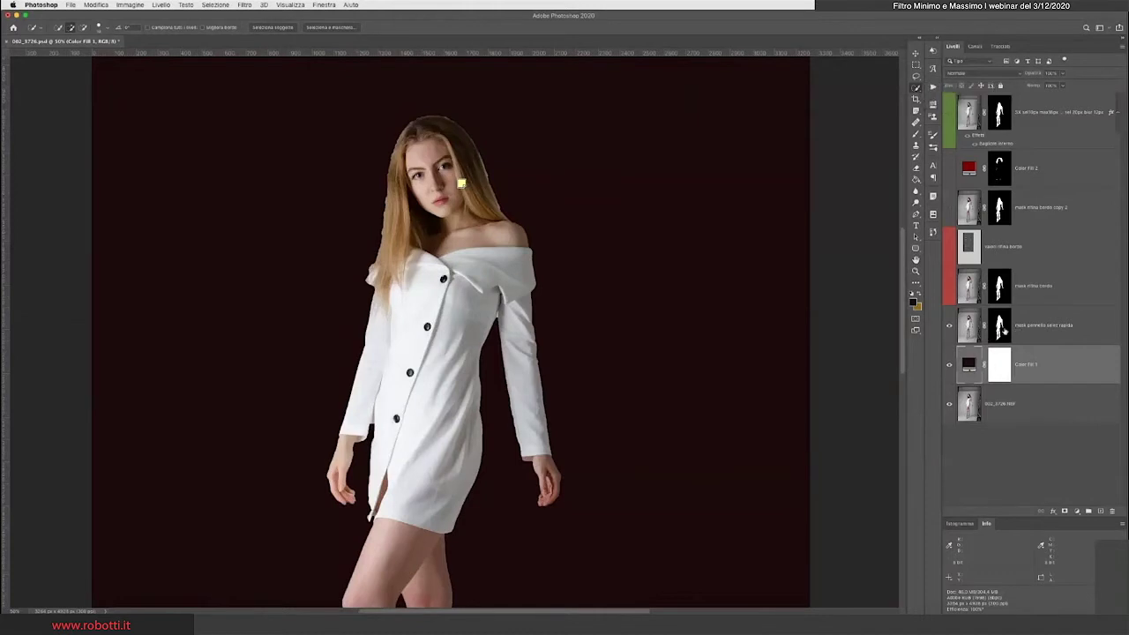
pyautogui.click(1003, 329)
pyautogui.keyDown('super'); pyautogui.click(999, 330); pyautogui.keyUp('super')
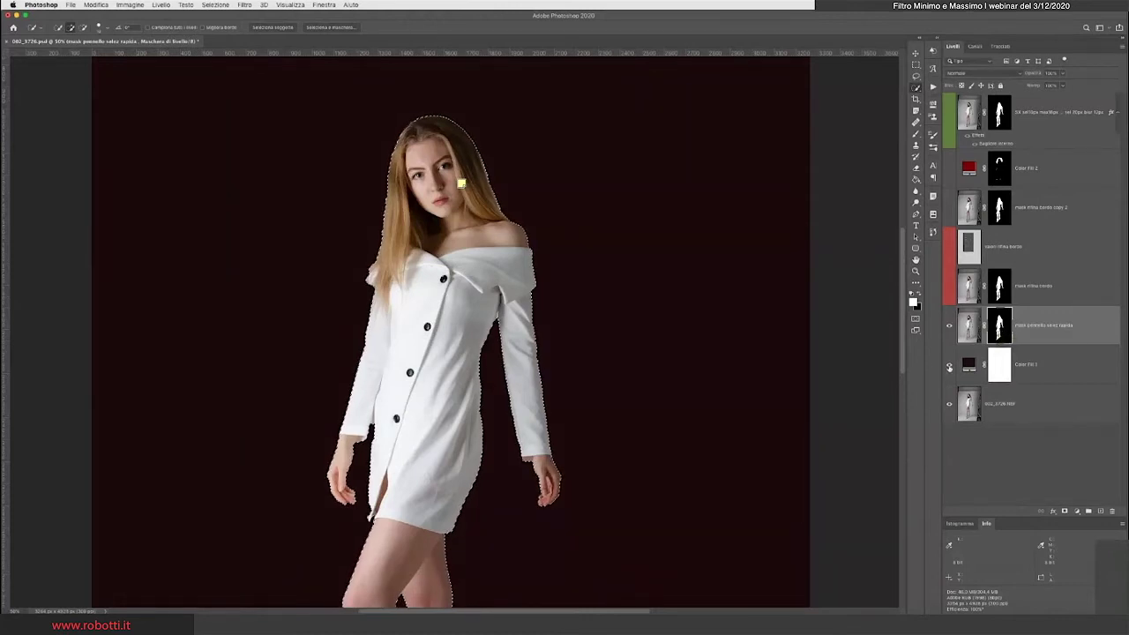
# - Compare against the studio backdrop, restore the maroon fill, and deselect the model
pyautogui.click(949, 367)
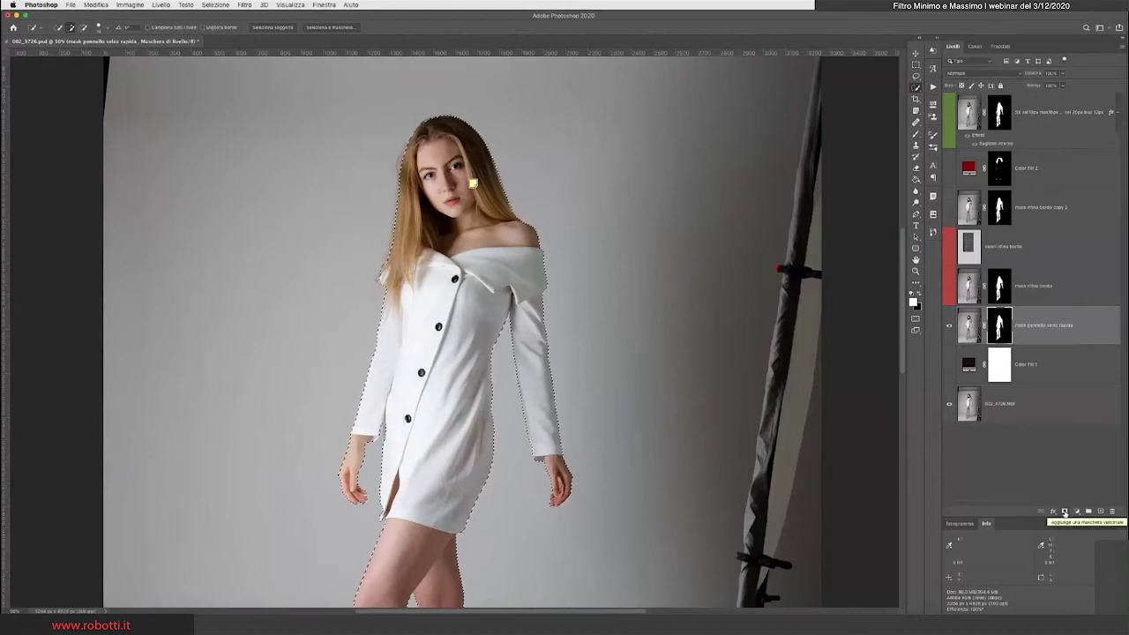
pyautogui.press('super+minus')
pyautogui.click(950, 403)
pyautogui.click(949, 365)
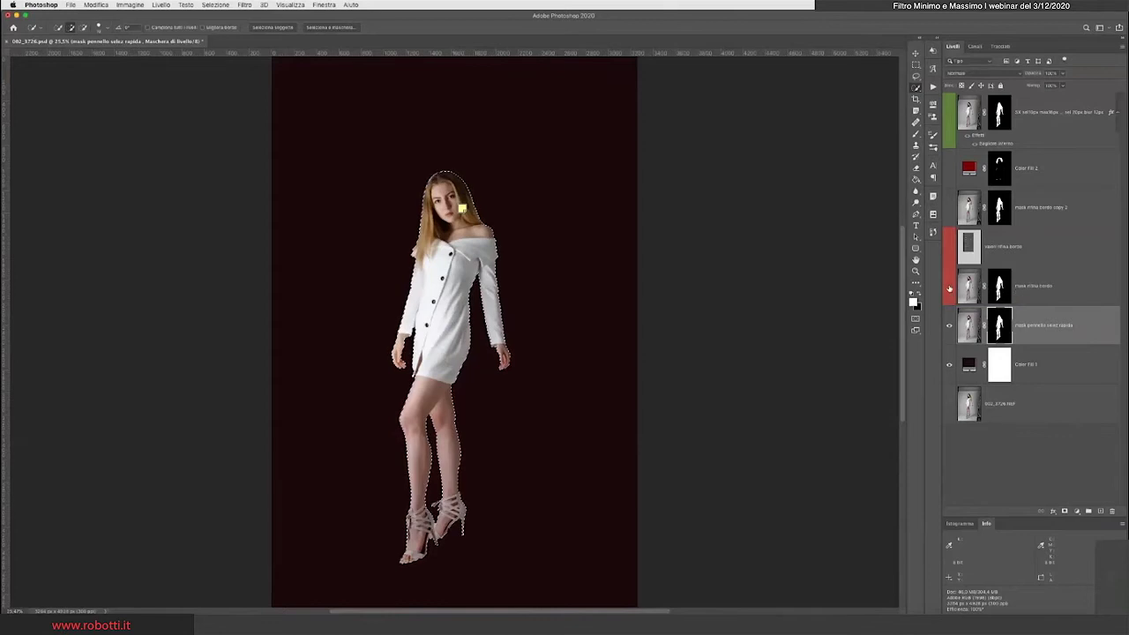
pyautogui.click(214, 5)
pyautogui.click(223, 25)
# - Zoom to 100% on the model's face and shoulders and open Select and Mask for the layer mask
pyautogui.press('z')
pyautogui.click(421, 221)
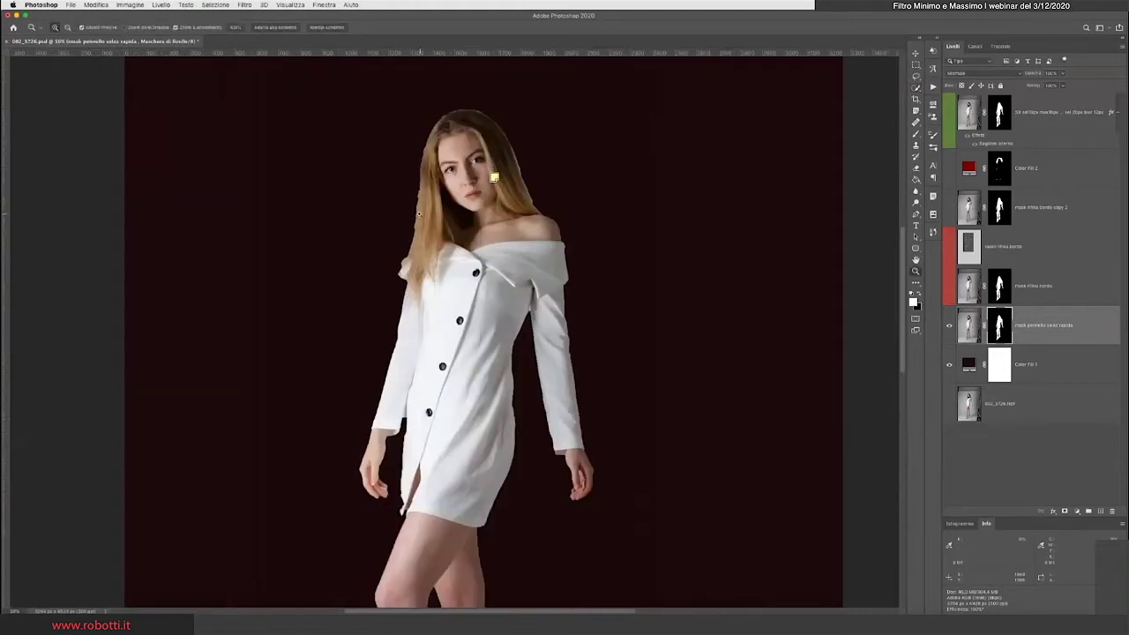
pyautogui.click(419, 214)
pyautogui.click(419, 214)
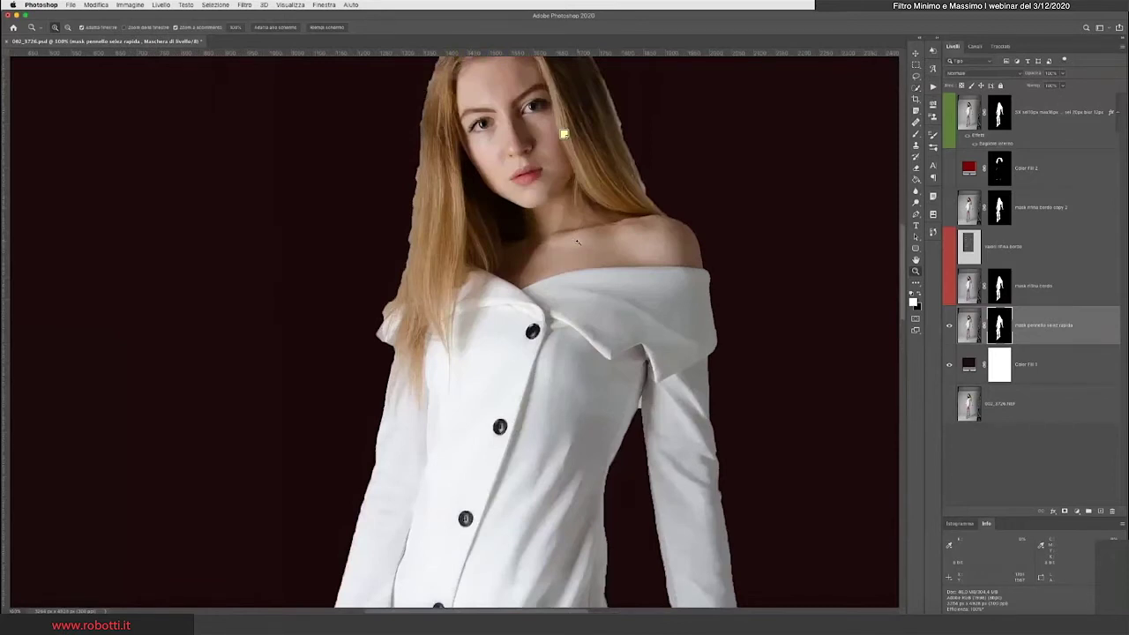
pyautogui.moveTo(492, 157); pyautogui.dragTo(500, 264)
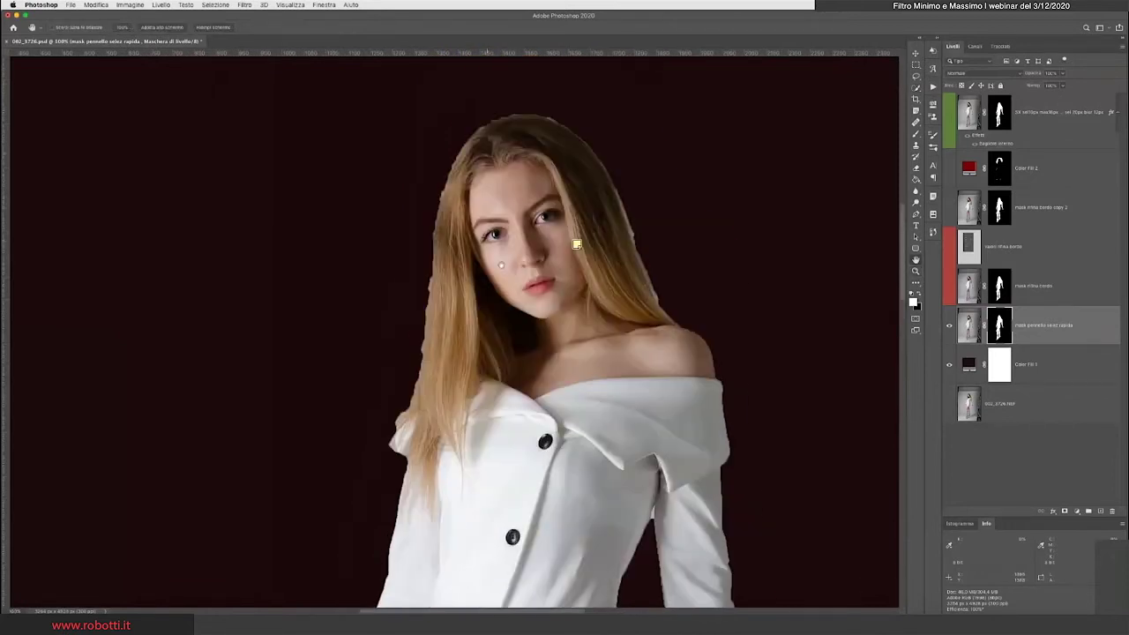
pyautogui.scroll(-5, 604, 326)
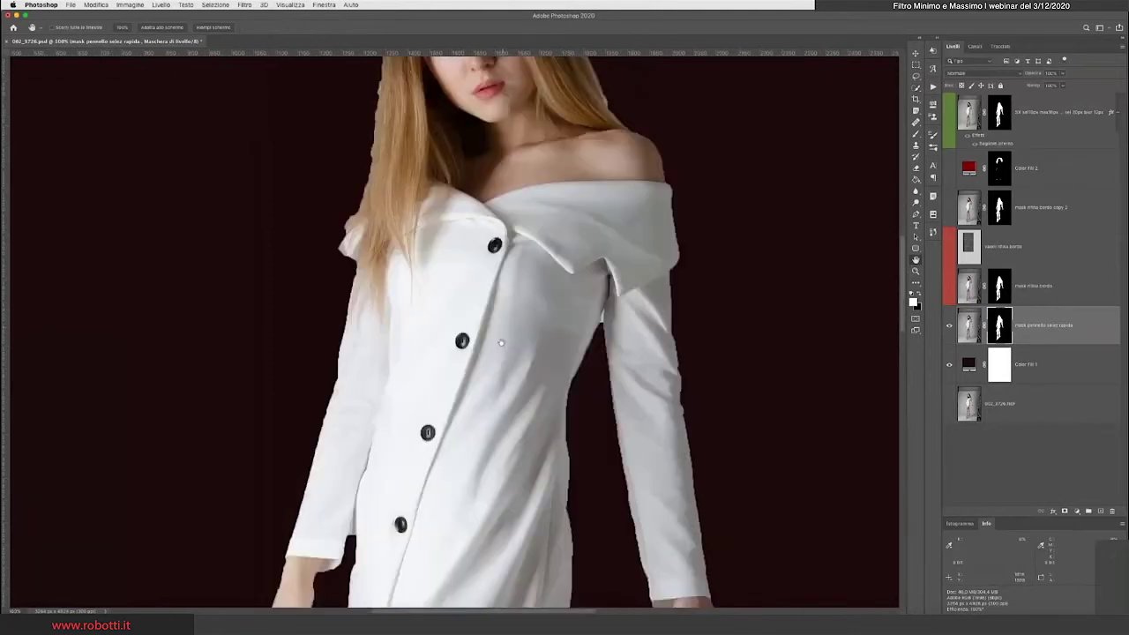
pyautogui.scroll(-5, 500, 343)
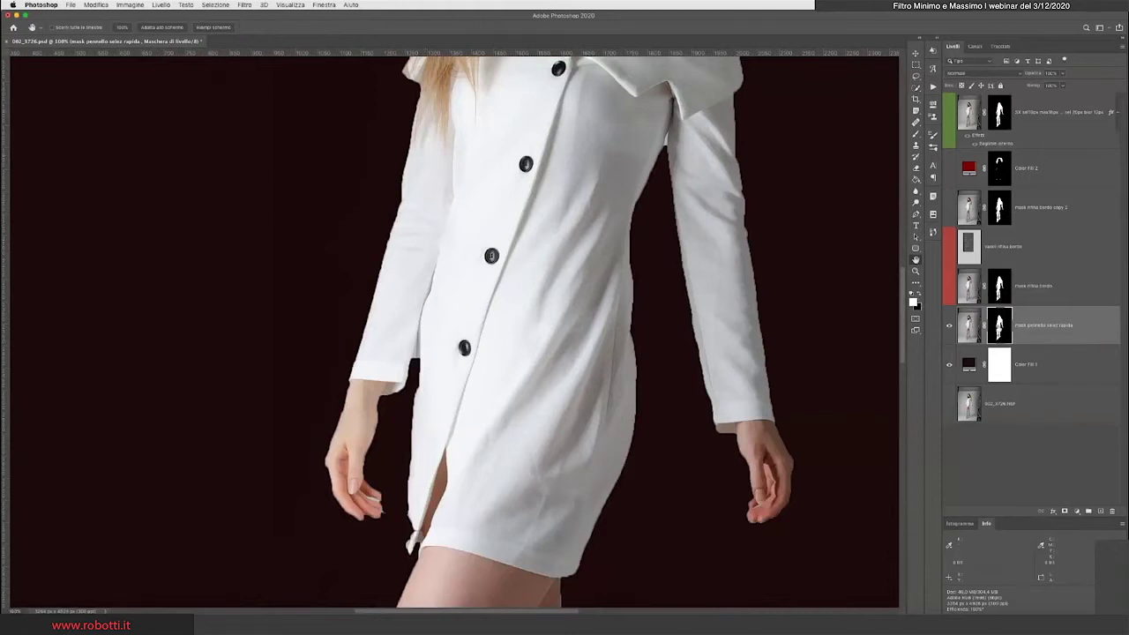
pyautogui.doubleClick(1000, 326)
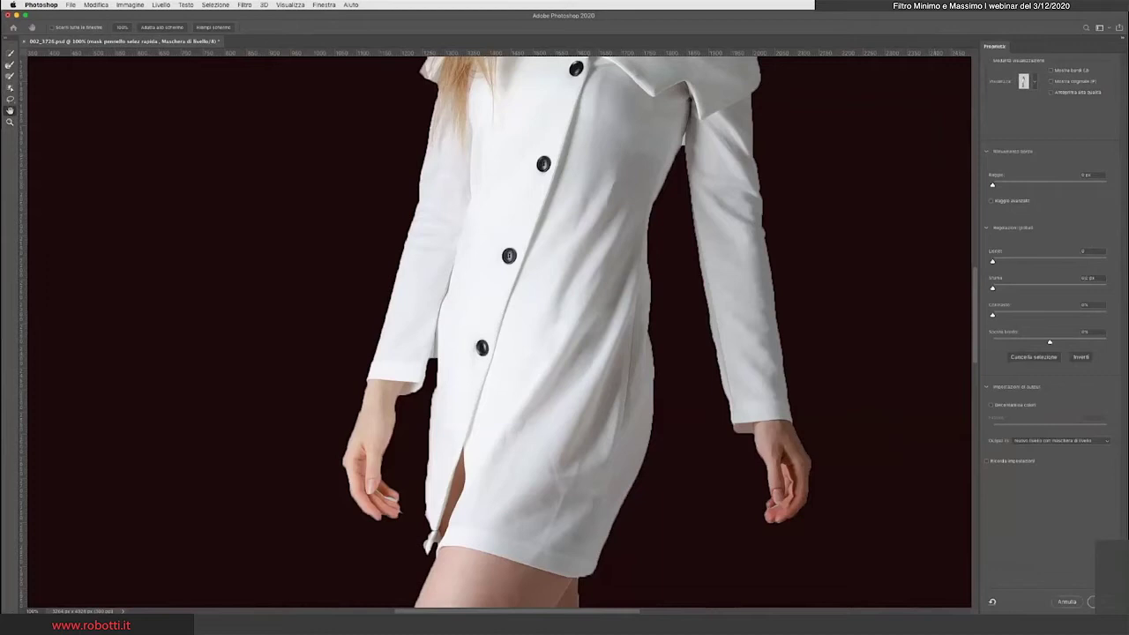
# - Move to the Sfuma (Feather) field in Select and Mask
pyautogui.press('Tab')
pyautogui.press('Tab')
# - Exit Select and Mask and view the mask pennello selez rapida layer's mask on its own
pyautogui.click(1067, 603)
pyautogui.click(949, 288)
pyautogui.click(1003, 289)
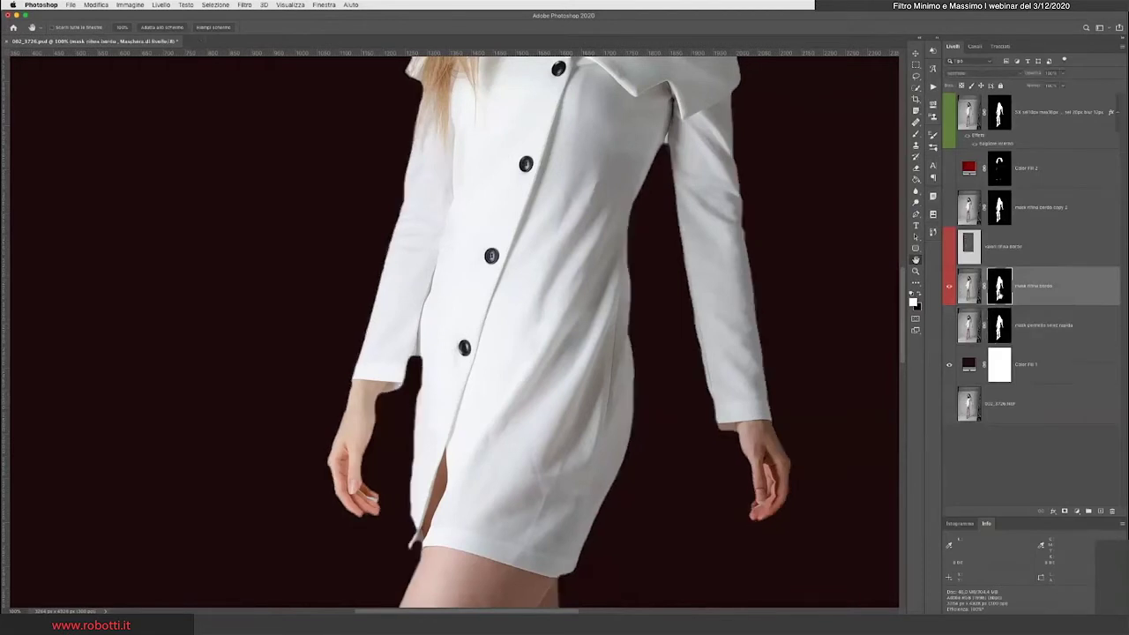
pyautogui.click(949, 287)
pyautogui.click(949, 326)
pyautogui.click(1000, 326)
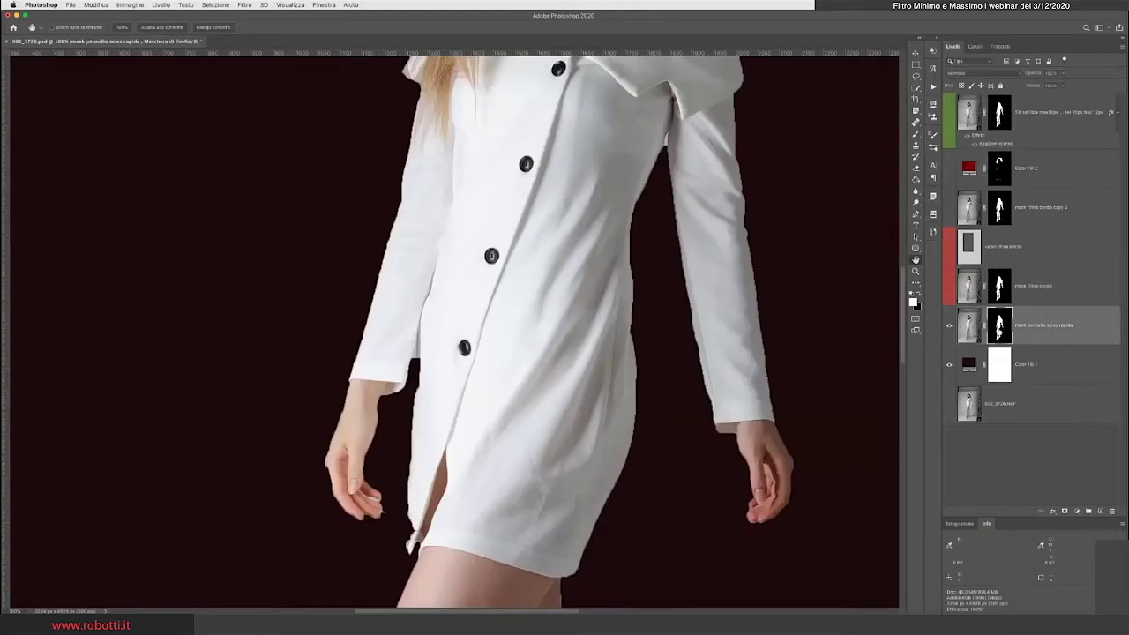
pyautogui.keyDown('alt'); pyautogui.click(999, 327); pyautogui.keyUp('alt')
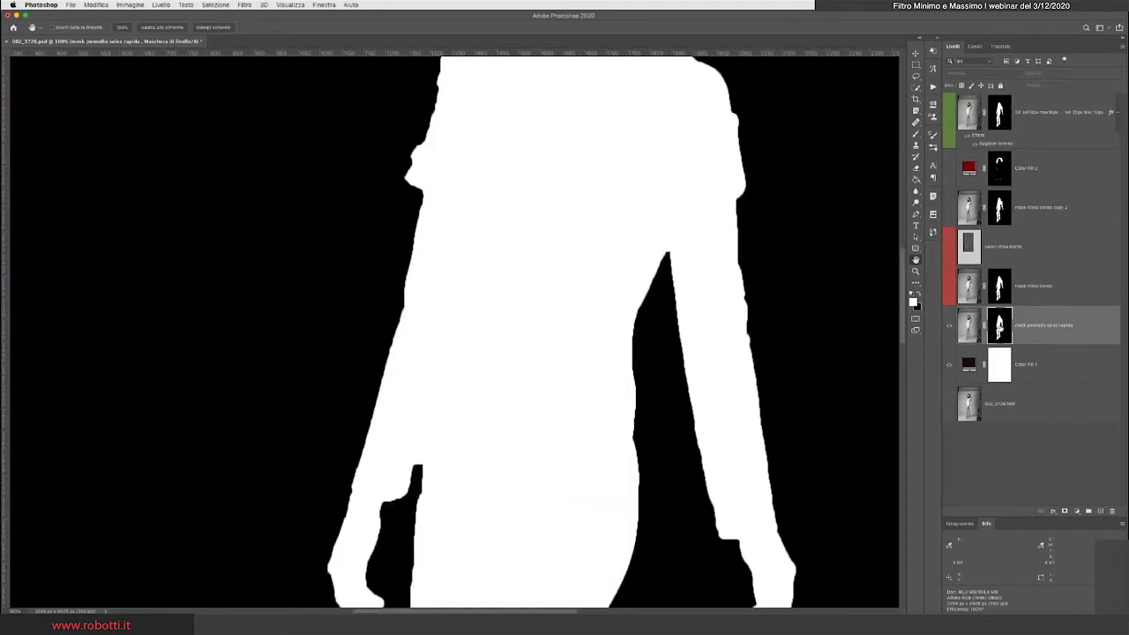
# - Inspect the mask rifina bordo mask alone, then leave the refined-edge layer visible
pyautogui.click(950, 326)
pyautogui.click(949, 325)
pyautogui.click(950, 287)
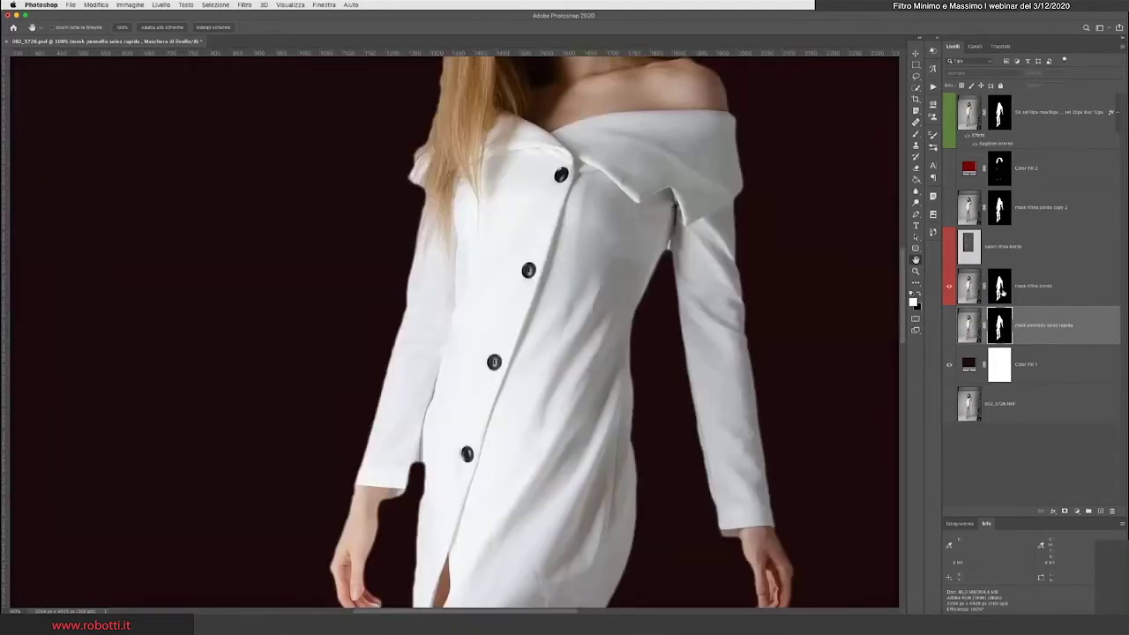
pyautogui.keyDown('alt'); pyautogui.click(1002, 291); pyautogui.keyUp('alt')
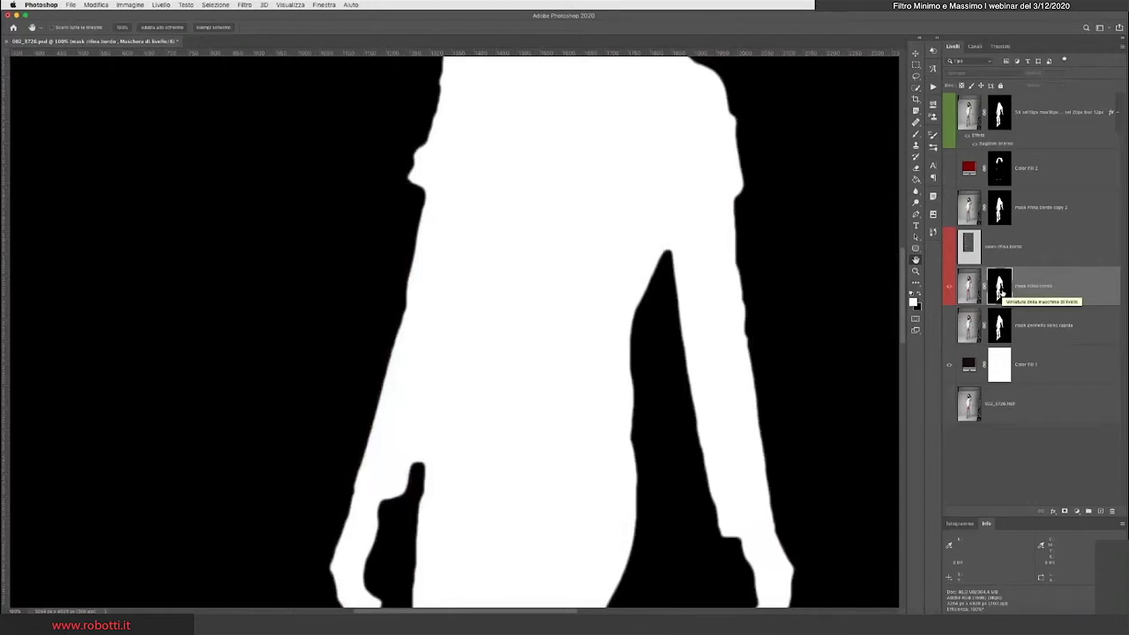
pyautogui.keyDown('alt'); pyautogui.click(1002, 291); pyautogui.keyUp('alt')
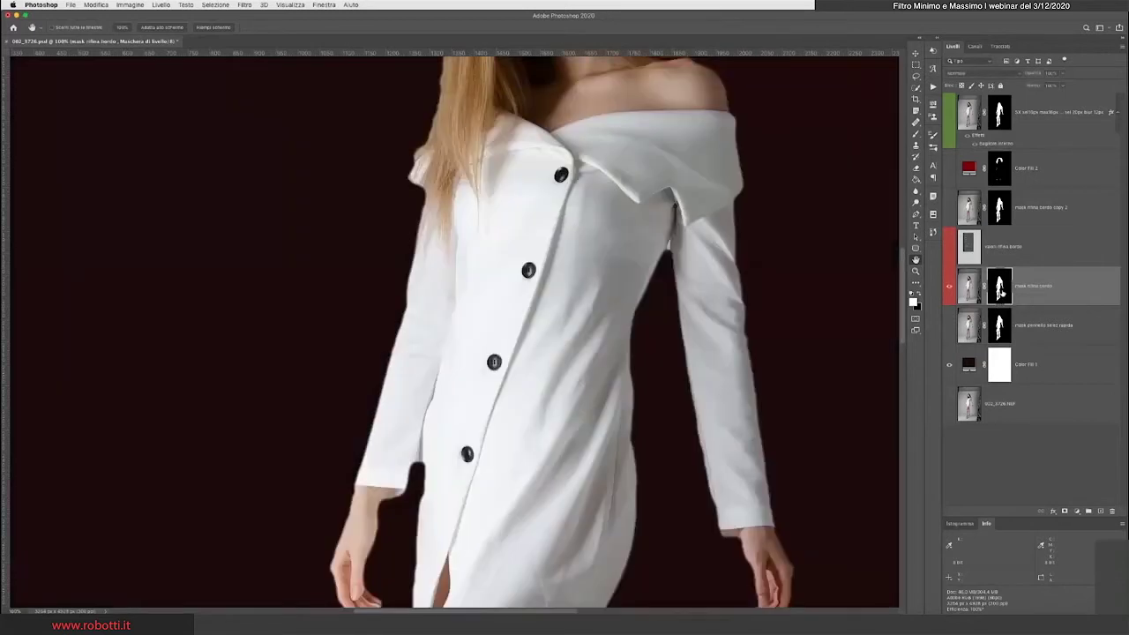
pyautogui.click(950, 288)
pyautogui.click(950, 326)
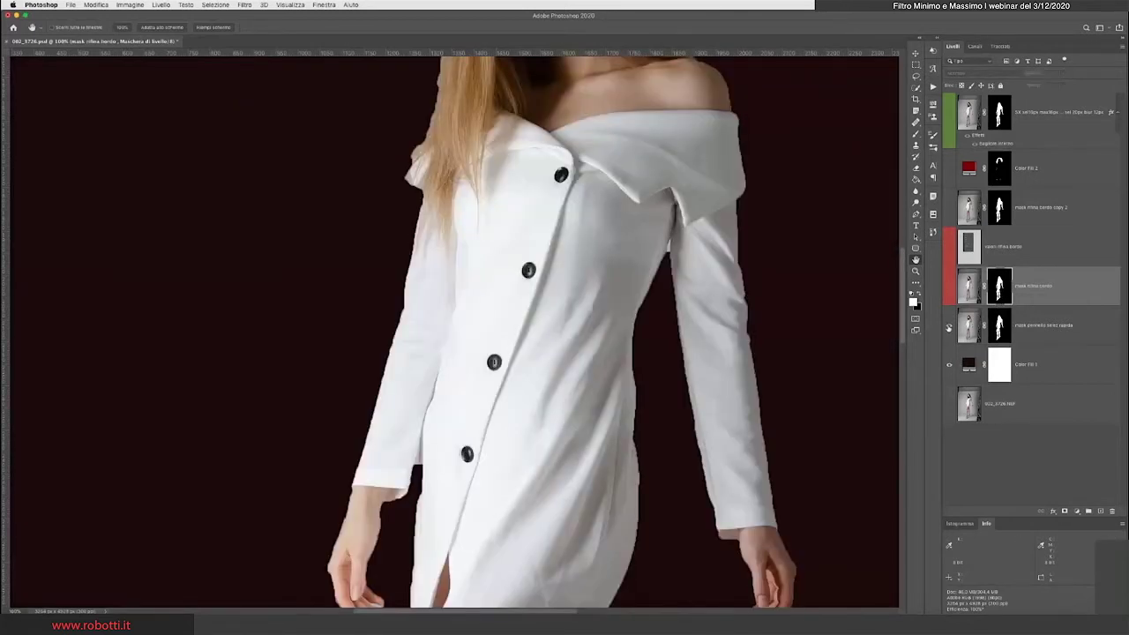
pyautogui.click(949, 327)
pyautogui.click(950, 287)
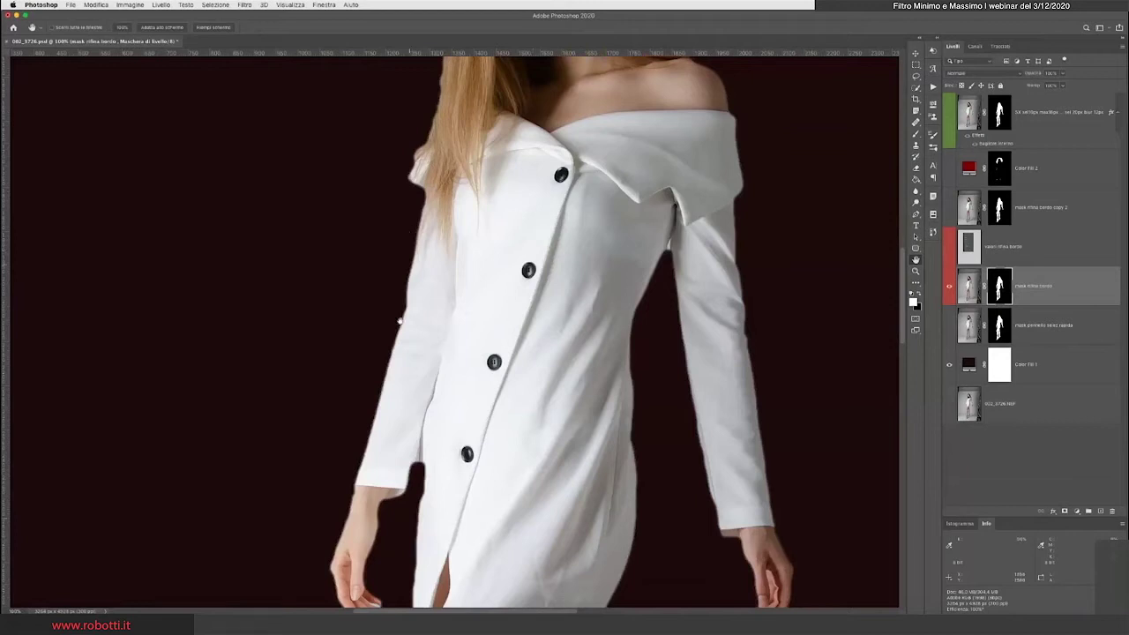
# - Scroll down to the shoes, hide mask rifina bordo, and select the mask pennello selez rapida layer below
pyautogui.scroll(5, 696, 317)
pyautogui.scroll(5, 554, 462)
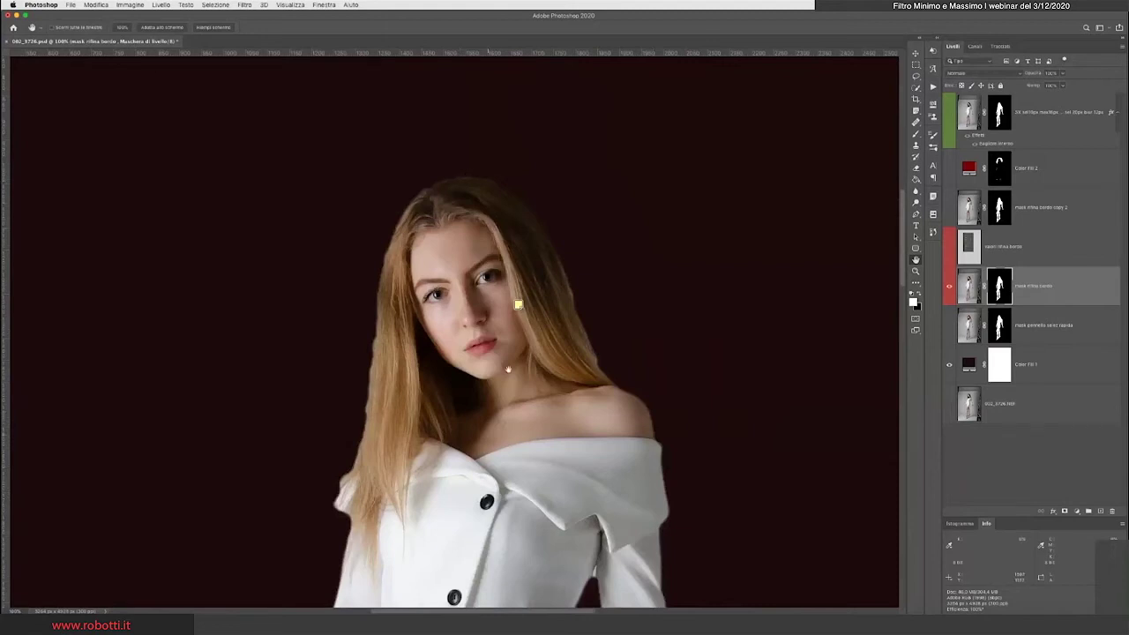
pyautogui.scroll(-5, 508, 369)
pyautogui.scroll(-3, 518, 365)
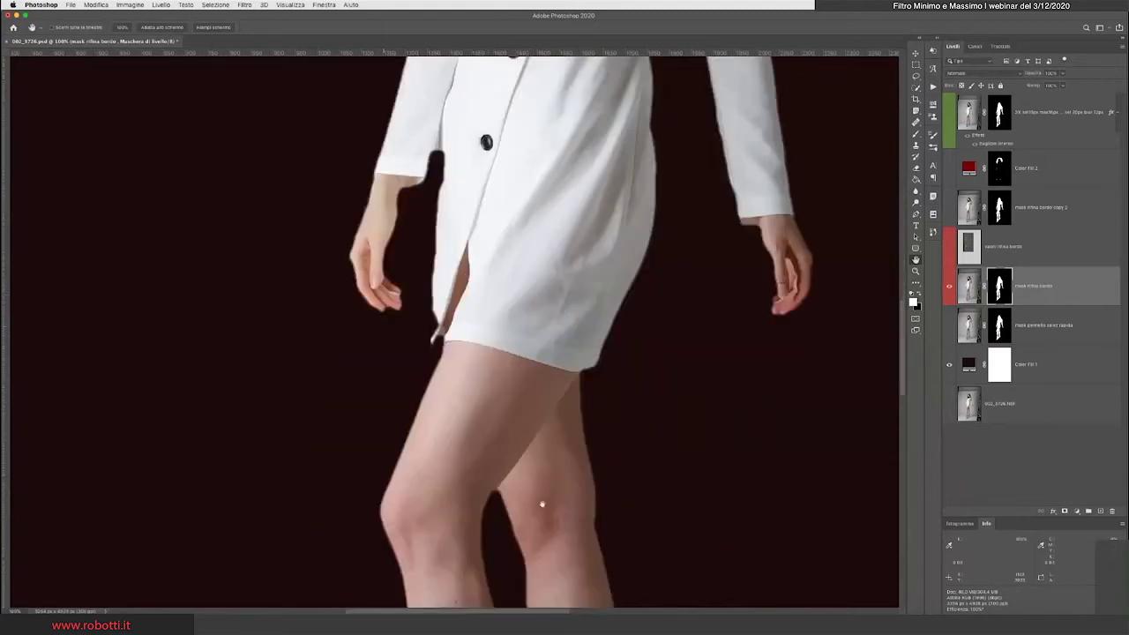
pyautogui.scroll(-4, 541, 504)
pyautogui.scroll(-2, 555, 446)
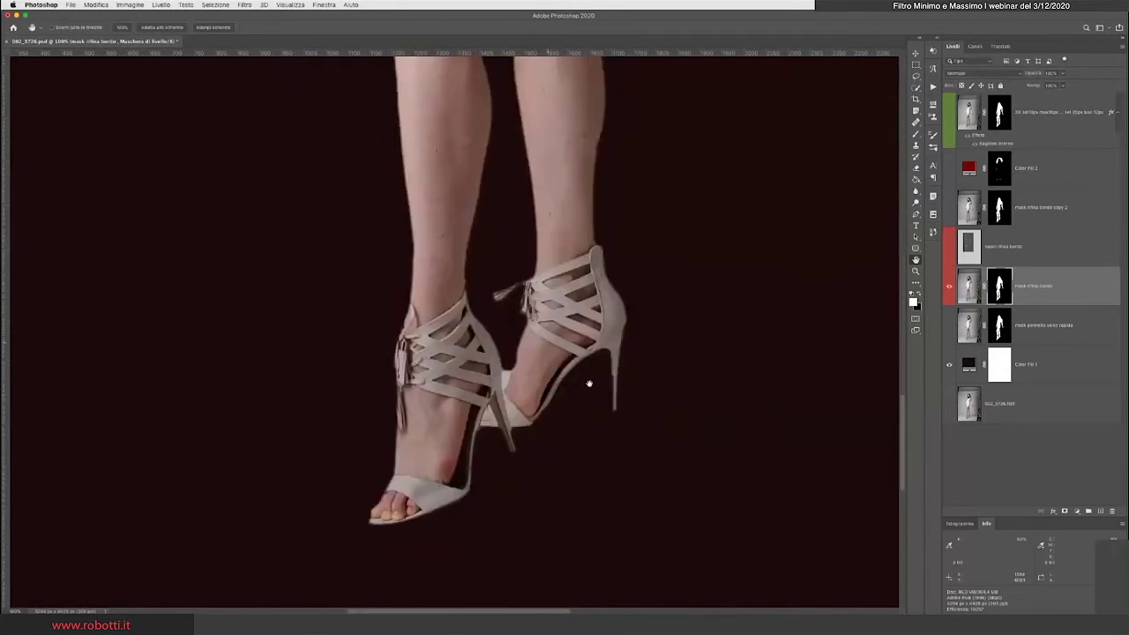
pyautogui.moveTo(590, 320); pyautogui.dragTo(498, 274)
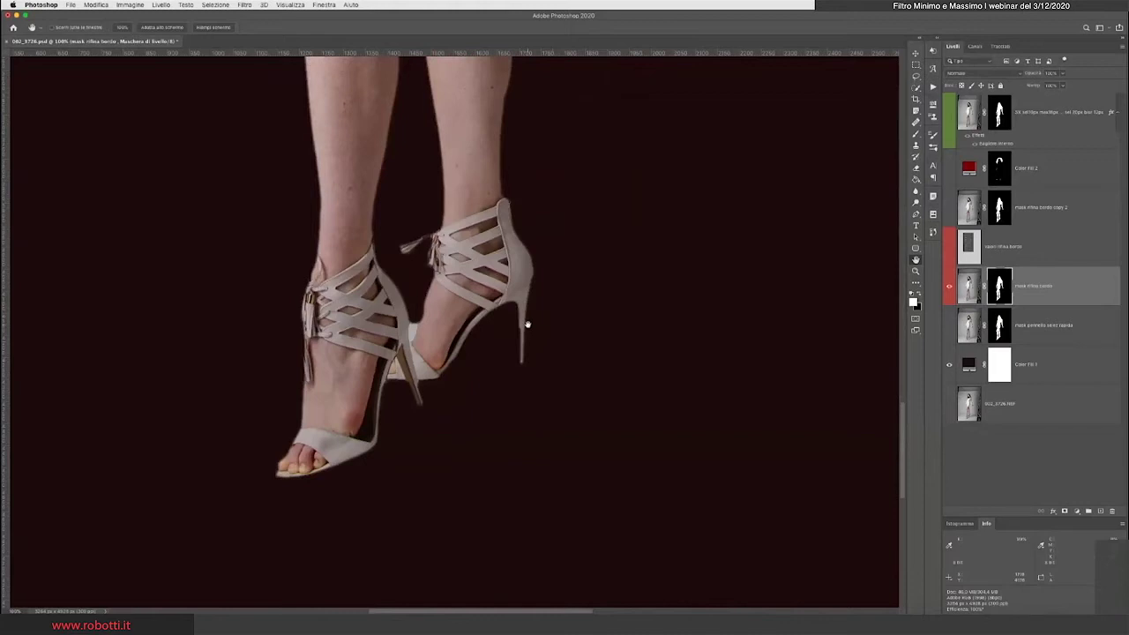
pyautogui.click(949, 287)
pyautogui.hotkey('alt', '[')
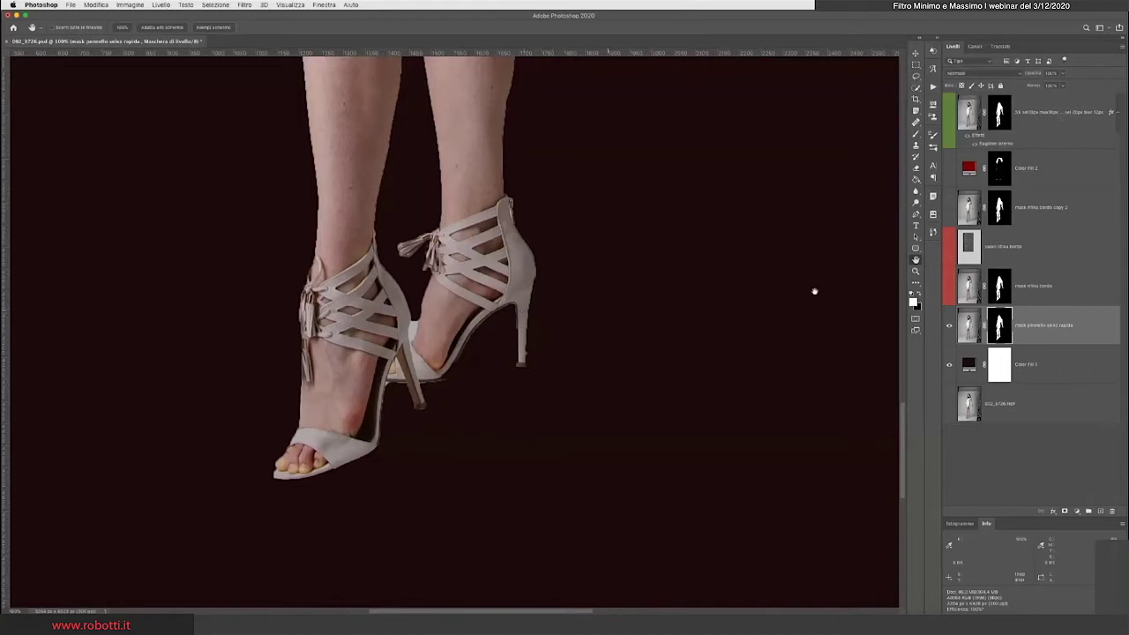
# - Show mask rifina bordo instead of mask pennello selez rapida and fit the image on screen
pyautogui.click(949, 328)
pyautogui.click(949, 286)
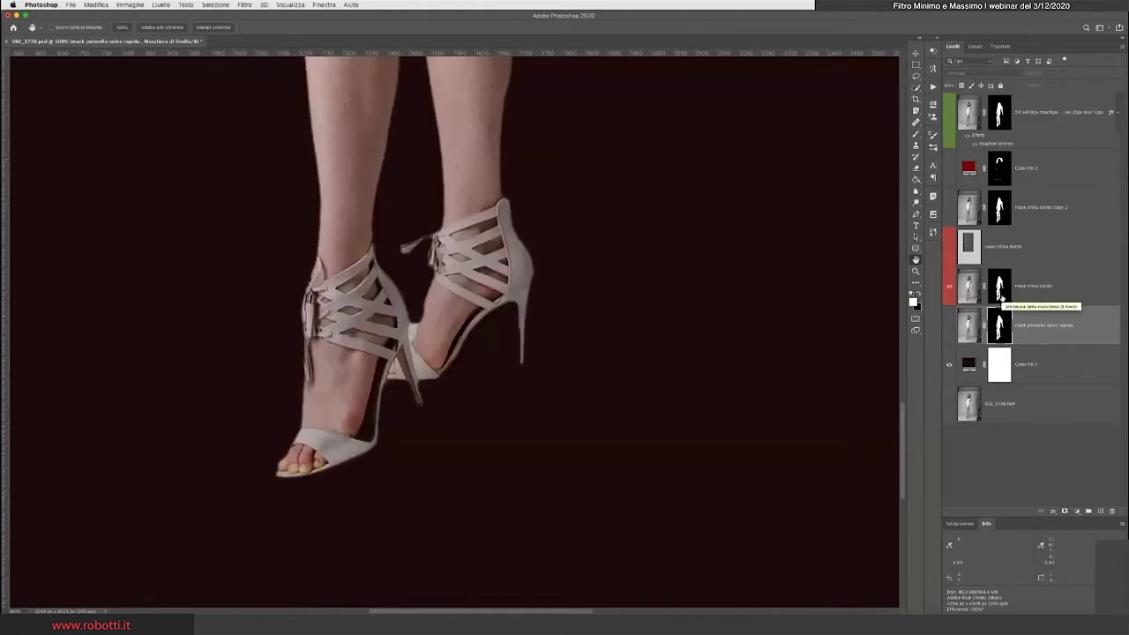
pyautogui.press('super+h')
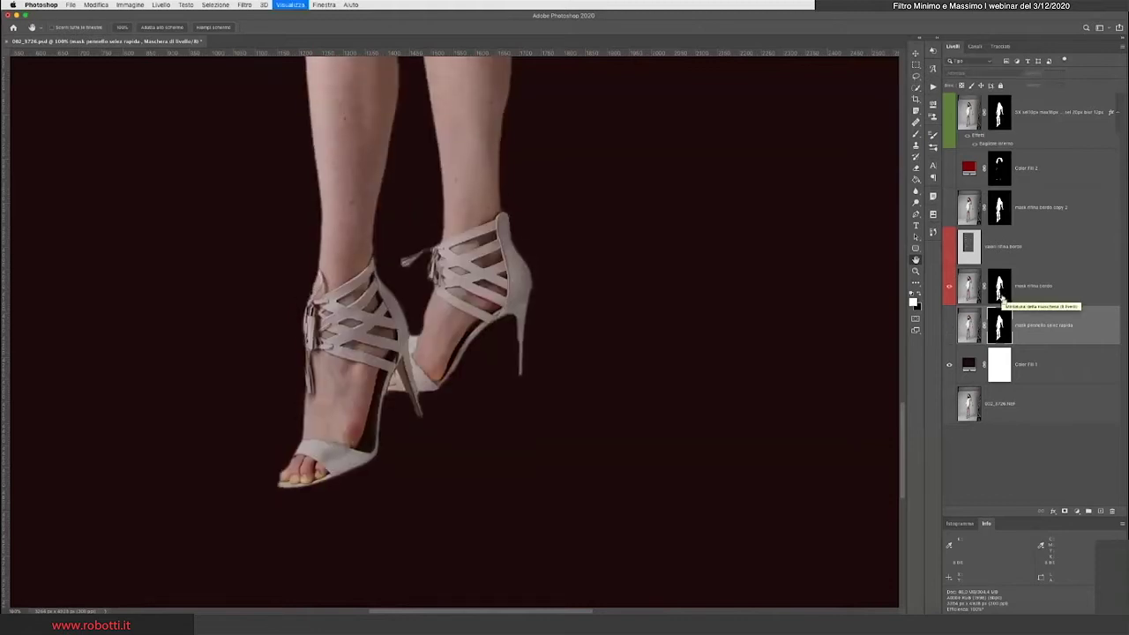
pyautogui.press('super+0')
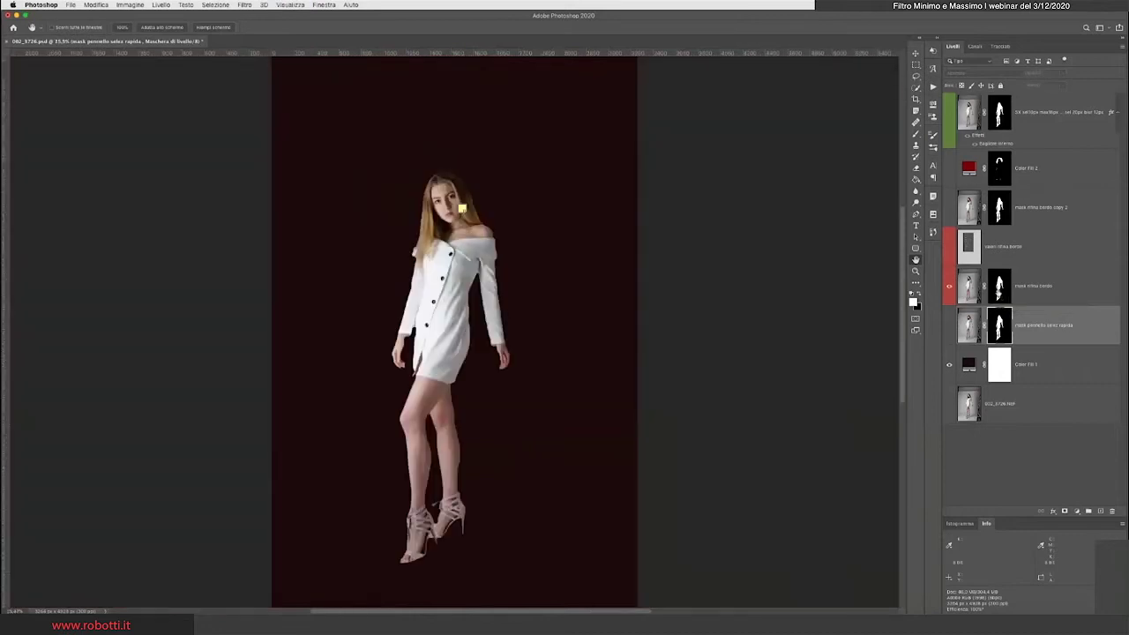
# - Inspect the mask rifina bordo mask alone, then return to the colour image zoomed in
pyautogui.click(999, 289)
pyautogui.keyDown('alt'); pyautogui.click(1000, 290); pyautogui.keyUp('alt')
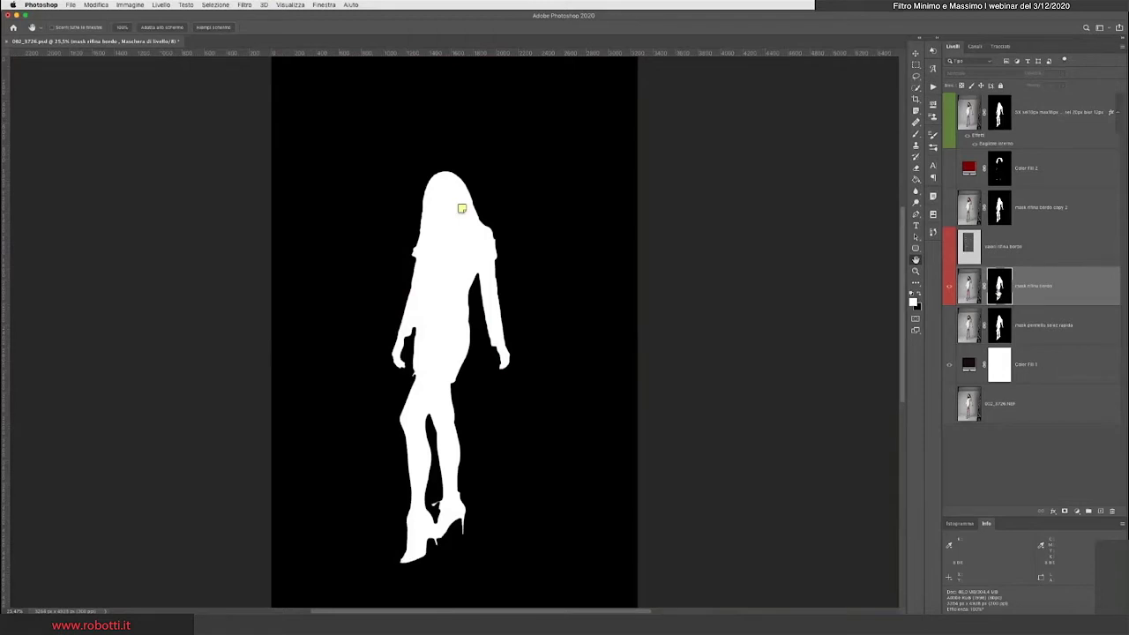
pyautogui.hotkey('ctrl', '2')
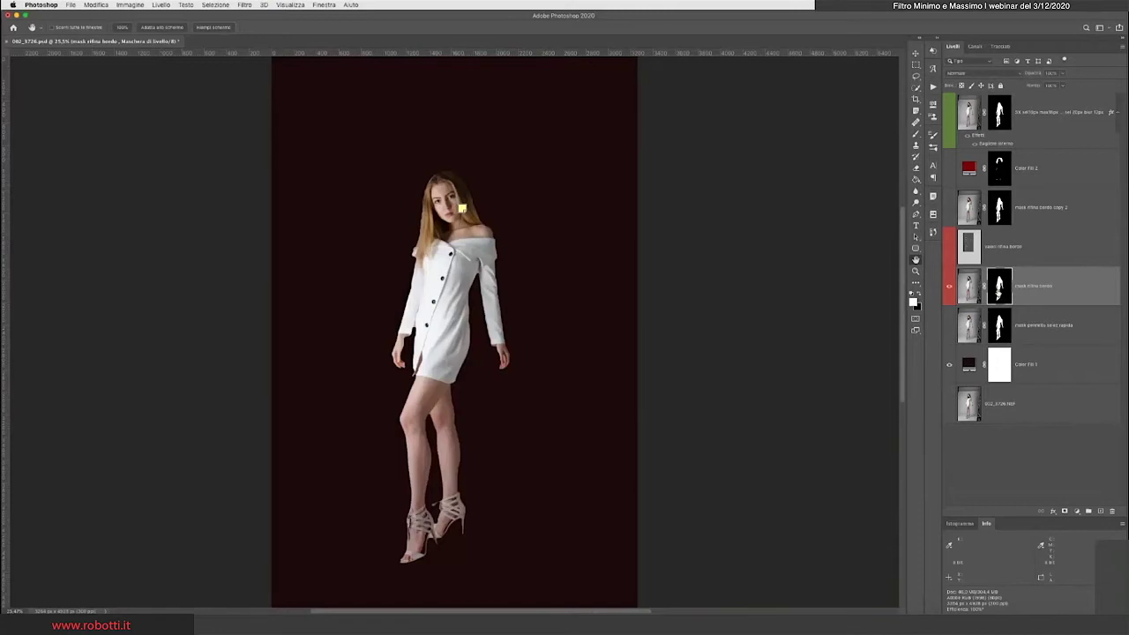
pyautogui.hotkey('ctrl', '+')
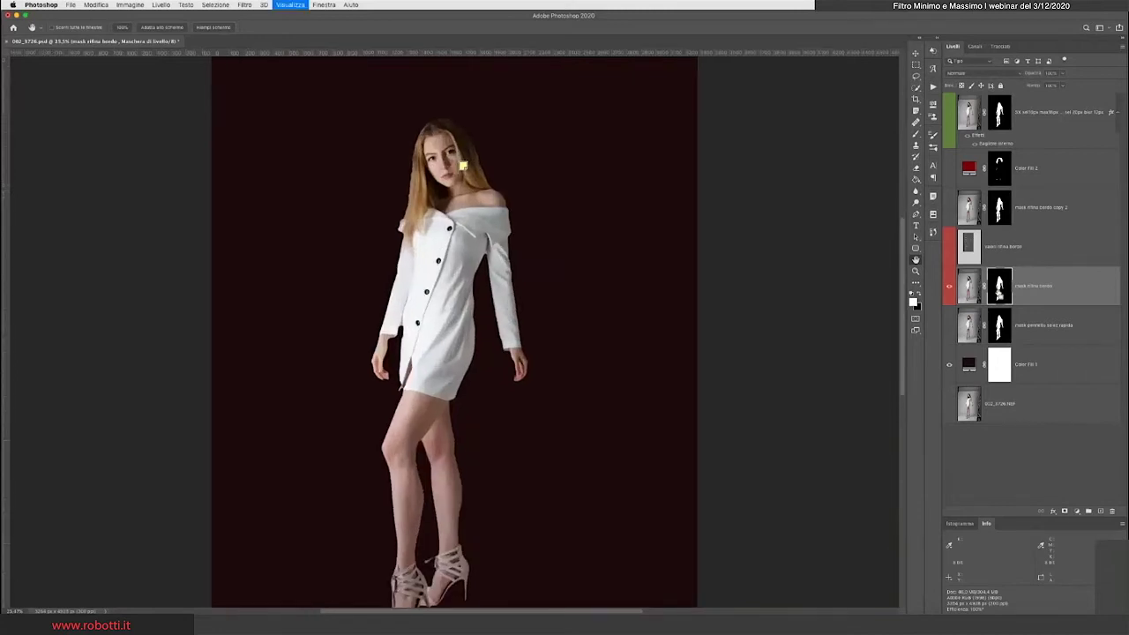
pyautogui.hotkey('ctrl', '+')
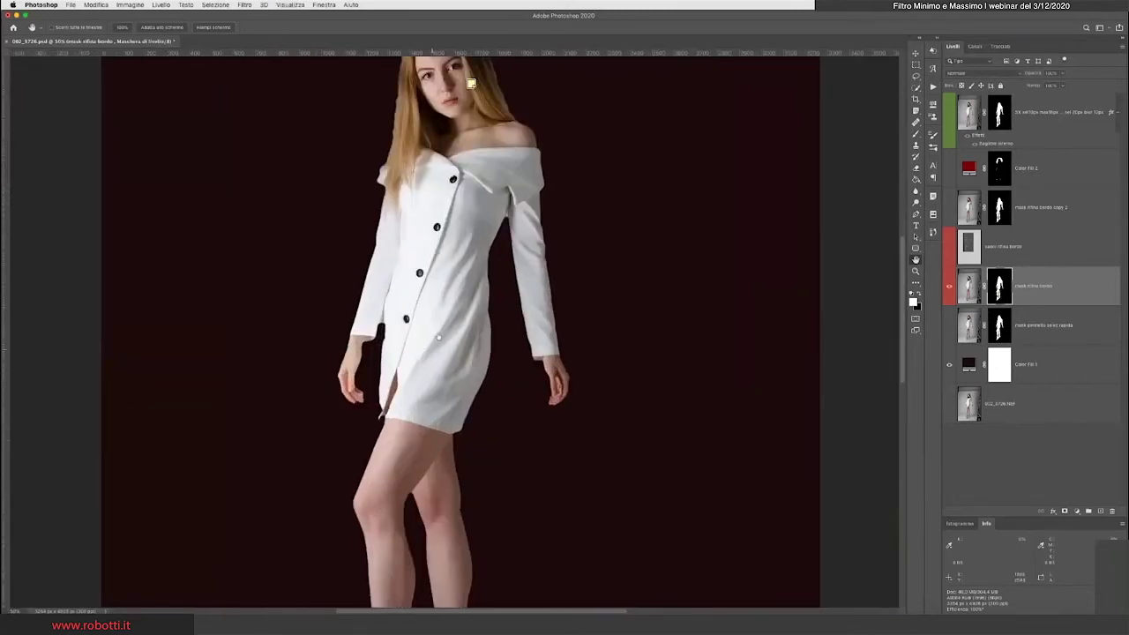
# - Pan down to the legs and magnify the high-heeled shoes to 200%
pyautogui.moveTo(438, 339); pyautogui.dragTo(459, 163)
pyautogui.scroll(-5, 489, 379)
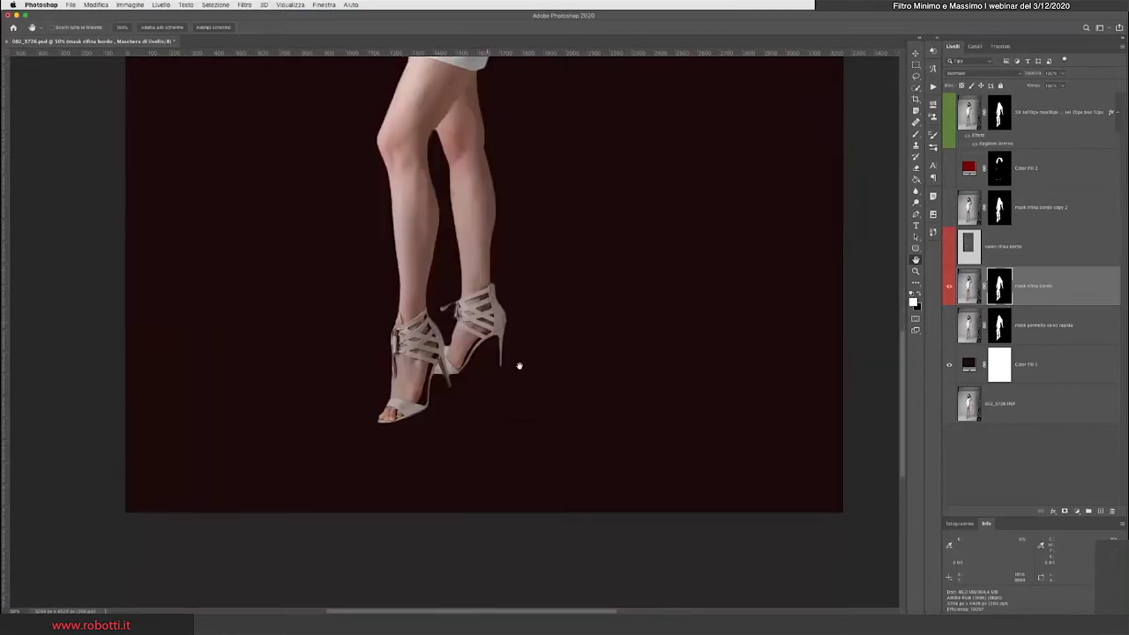
pyautogui.press('z')
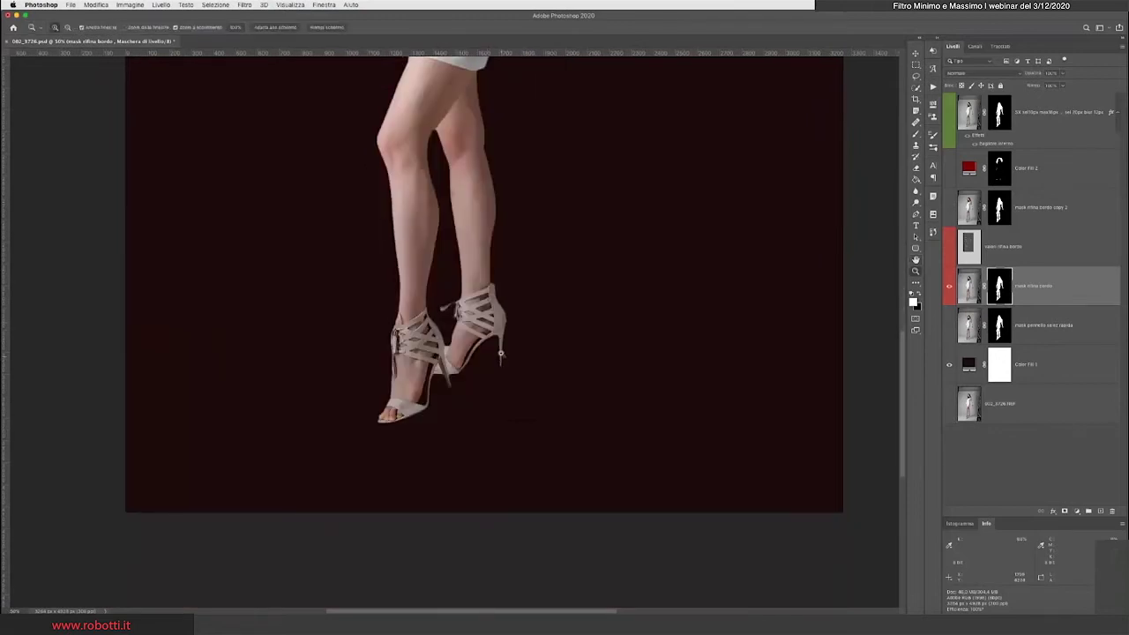
pyautogui.click(501, 354)
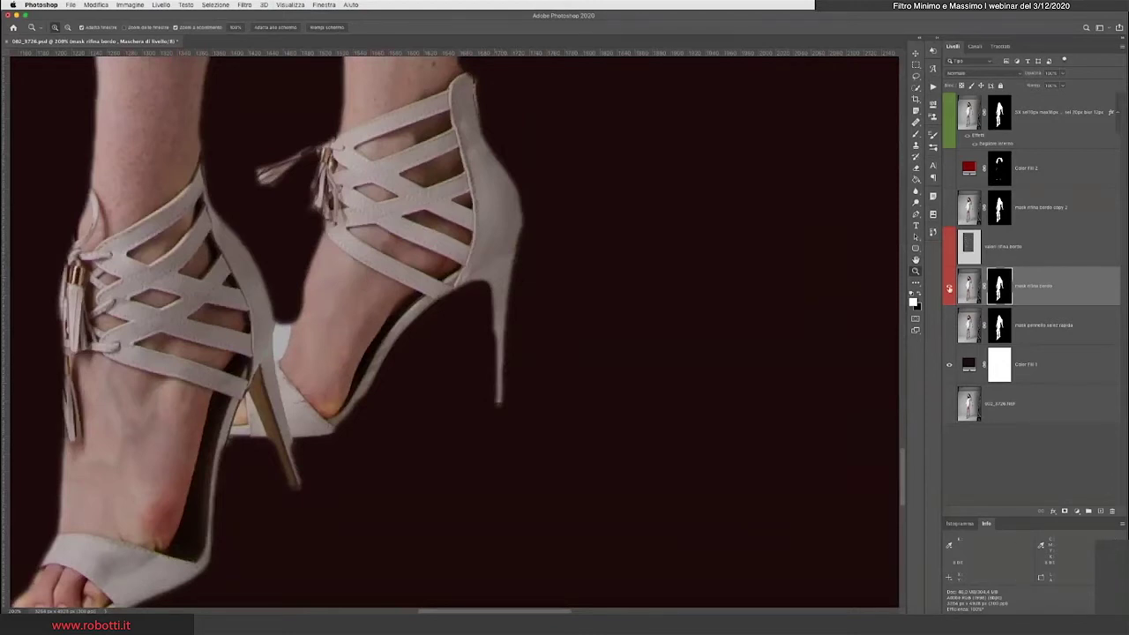
# - Compare the shoe edges across layer versions, then target the mask rifina bordo mask
pyautogui.click(950, 289)
pyautogui.click(949, 210)
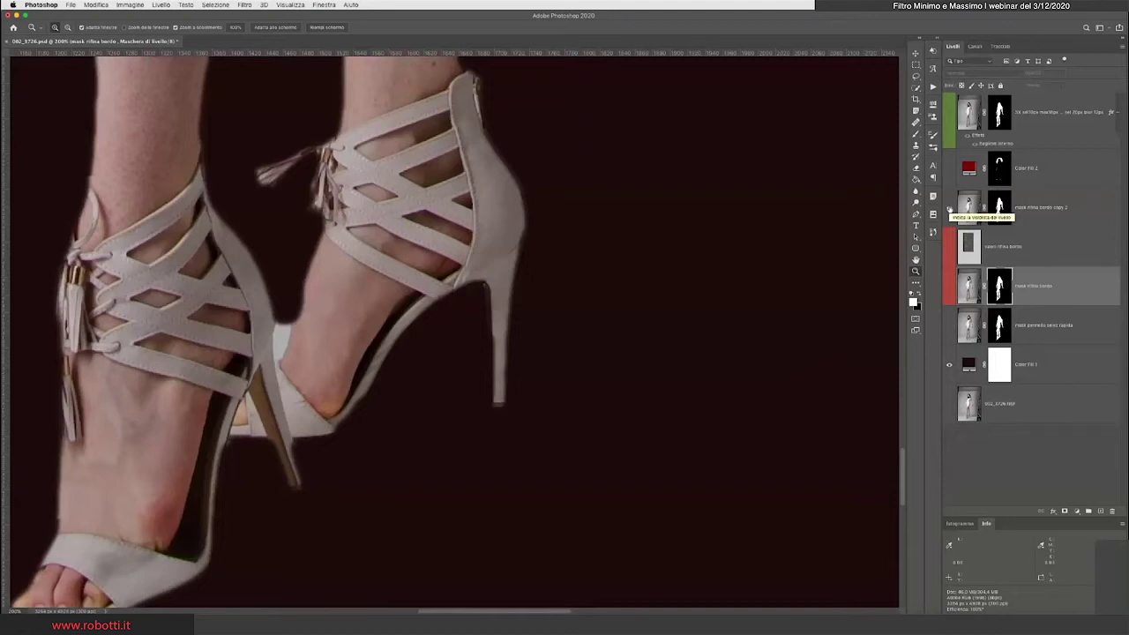
pyautogui.click(949, 209)
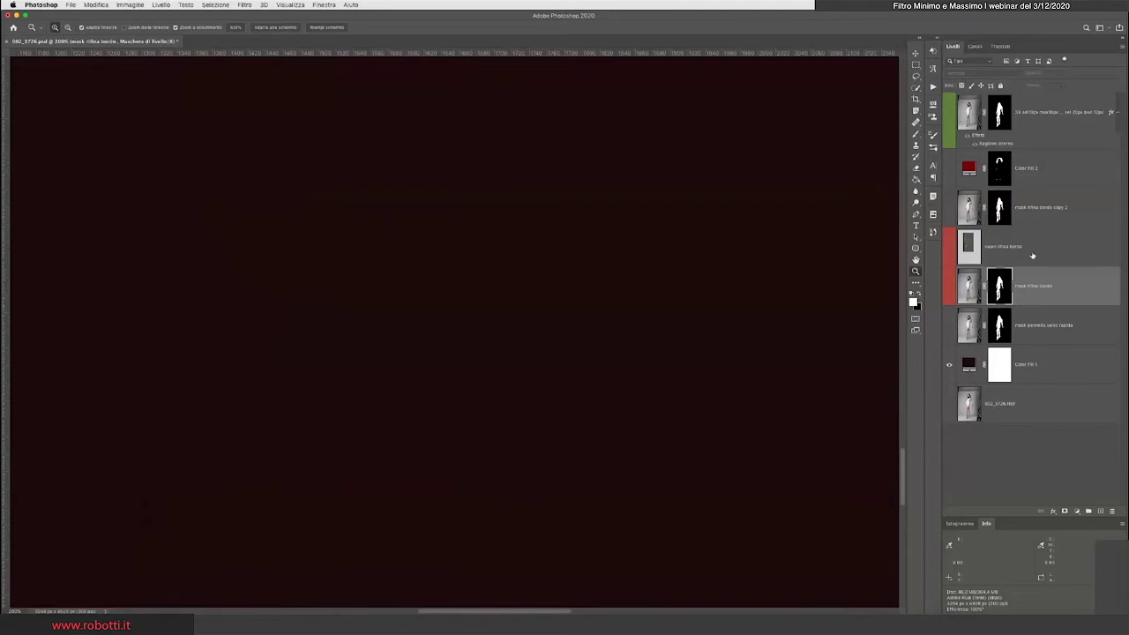
pyautogui.click(1033, 256)
pyautogui.click(949, 286)
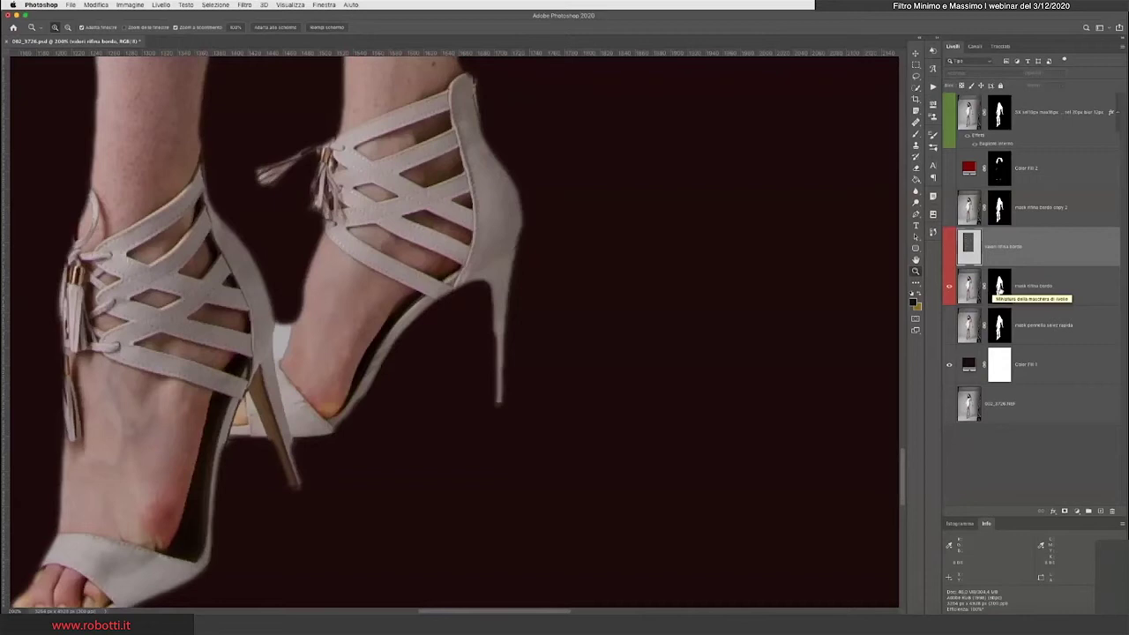
pyautogui.click(1000, 286)
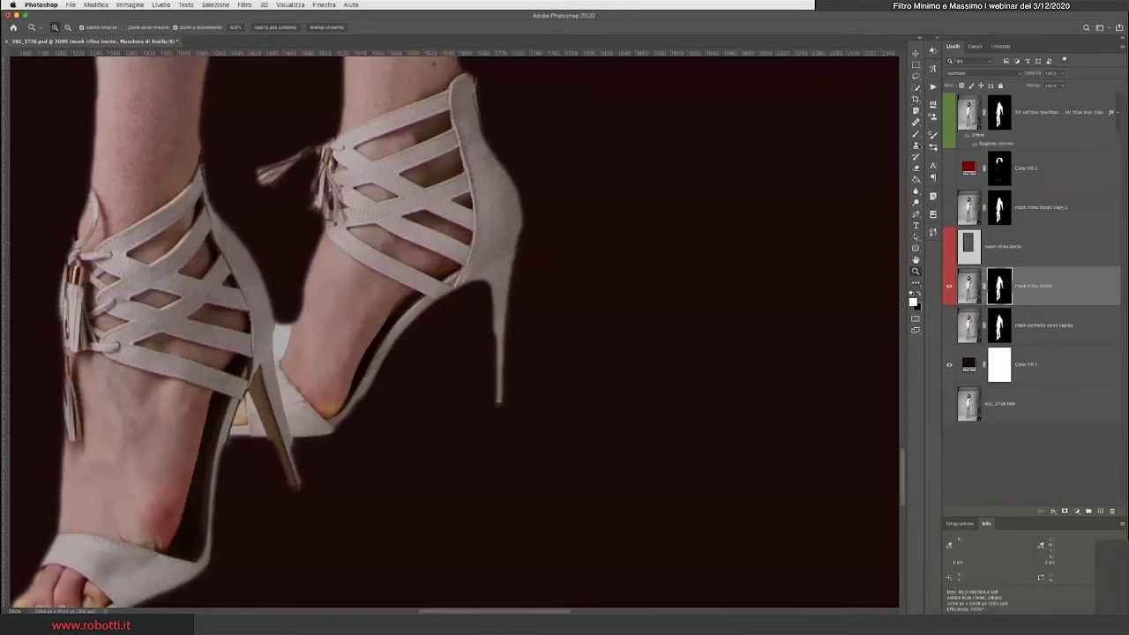
# - Set a 17 px soft brush and paint the stiletto heel solid in white on the mask
pyautogui.press('b')
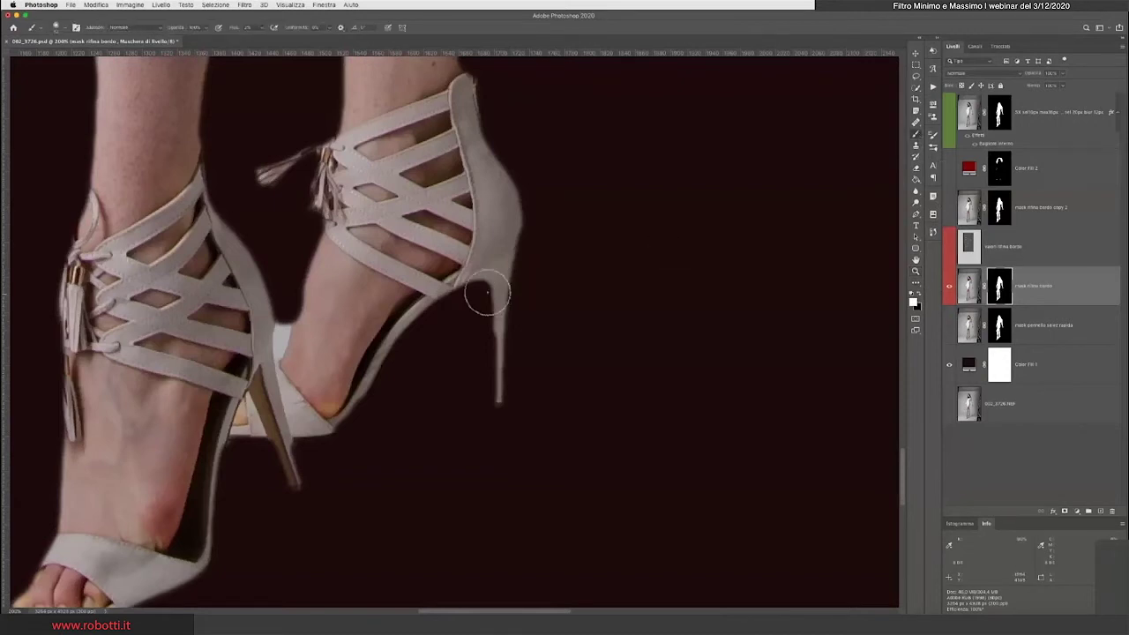
pyautogui.moveTo(496, 292); pyautogui.dragTo(496, 365)
pyautogui.press('[')
pyautogui.moveTo(497, 305); pyautogui.dragTo(498, 400)
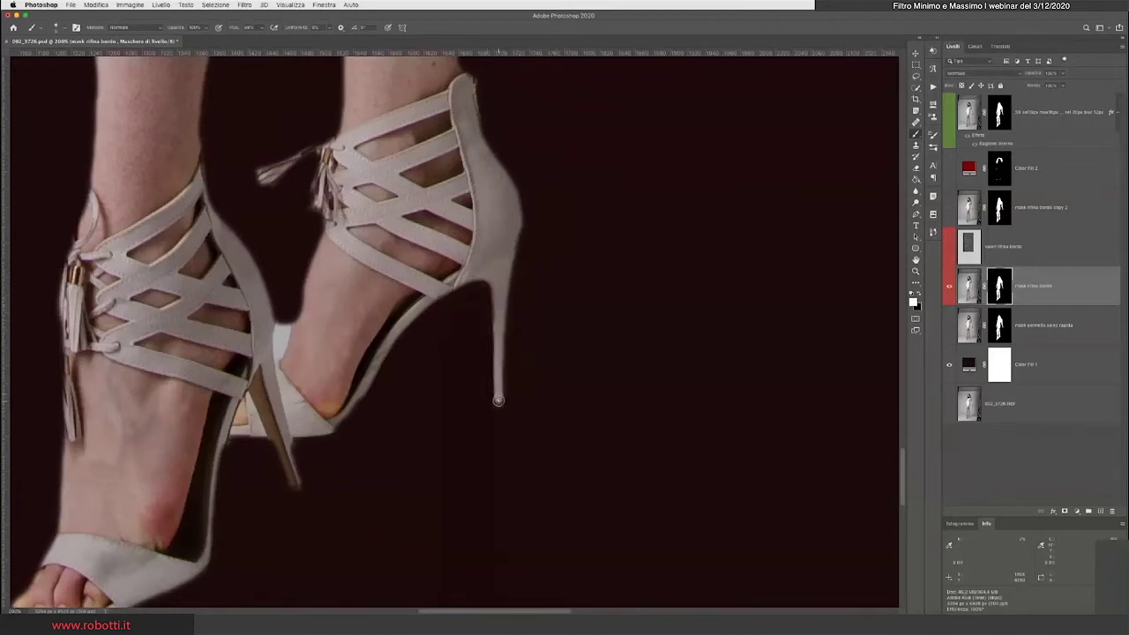
pyautogui.moveTo(495, 286); pyautogui.dragTo(497, 402)
pyautogui.moveTo(510, 300)
pyautogui.mouseDown()
pyautogui.moveTo(527, 332)
pyautogui.moveTo(507, 340)
pyautogui.mouseUp()
# - Paint out the stray strap in black, repaint the heel's right edge in white, then undo it
pyautogui.click(919, 296)
pyautogui.moveTo(532, 330)
pyautogui.mouseDown()
pyautogui.moveTo(517, 293)
pyautogui.moveTo(517, 337)
pyautogui.mouseUp()
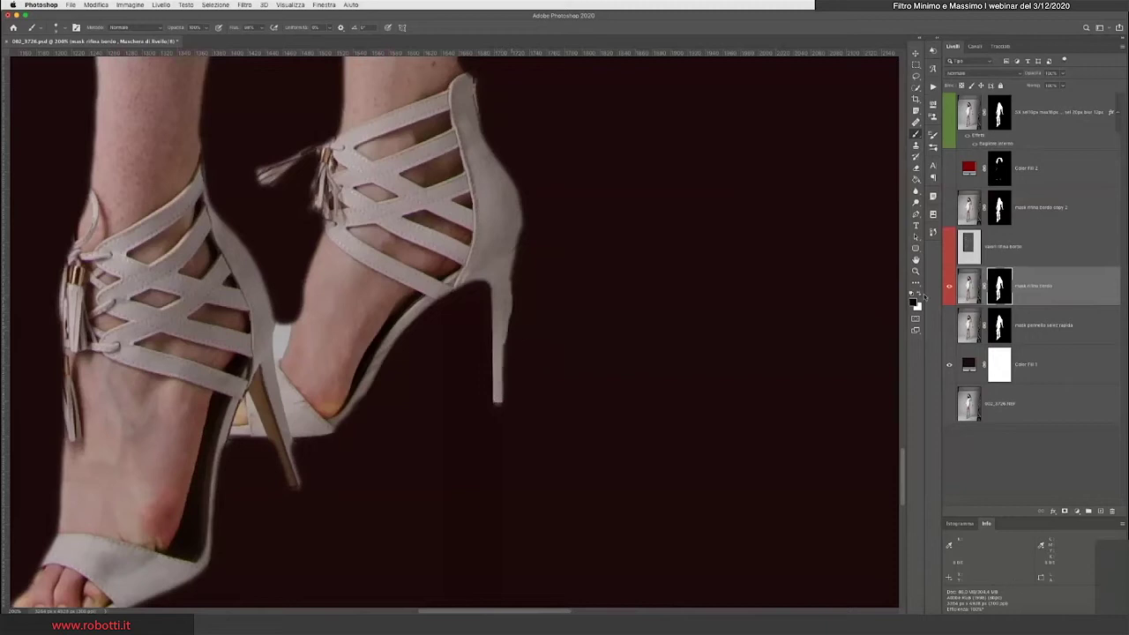
pyautogui.click(922, 293)
pyautogui.moveTo(504, 324); pyautogui.dragTo(498, 402)
pyautogui.hotkey('ctrl', 'z')
pyautogui.hotkey('ctrl', 'z')
pyautogui.hotkey('ctrl', 'z')
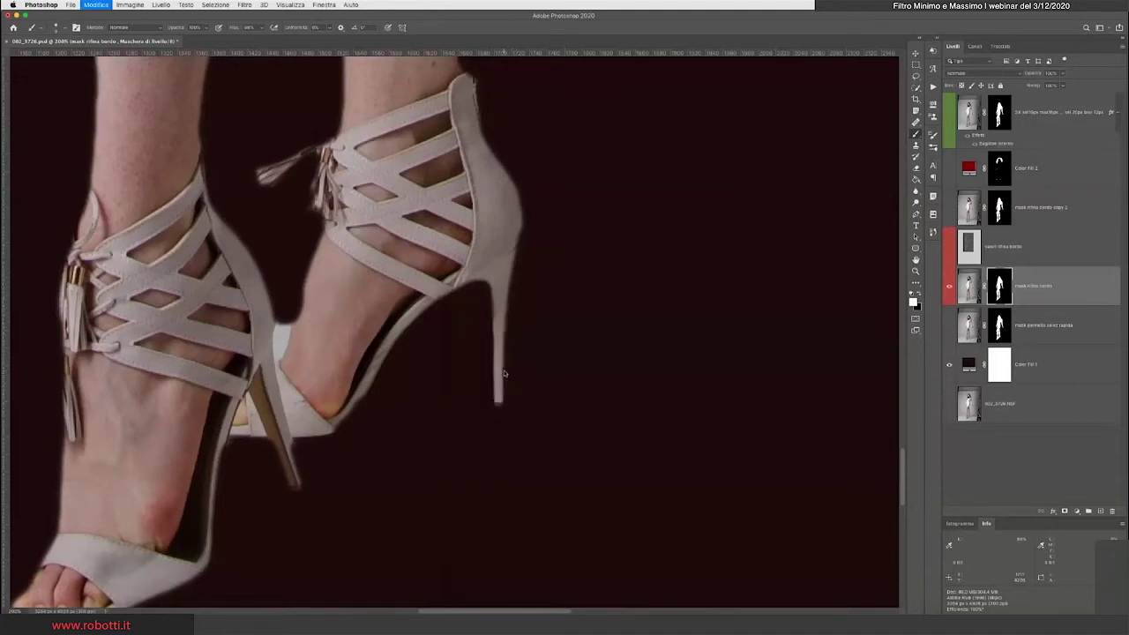
# - Target the image, load the mask as a selection, then clear the selection
pyautogui.hotkey('ctrl', '2')
pyautogui.hotkey('ctrl', 'shift', 'd')
pyautogui.hotkey('ctrl', 'd')
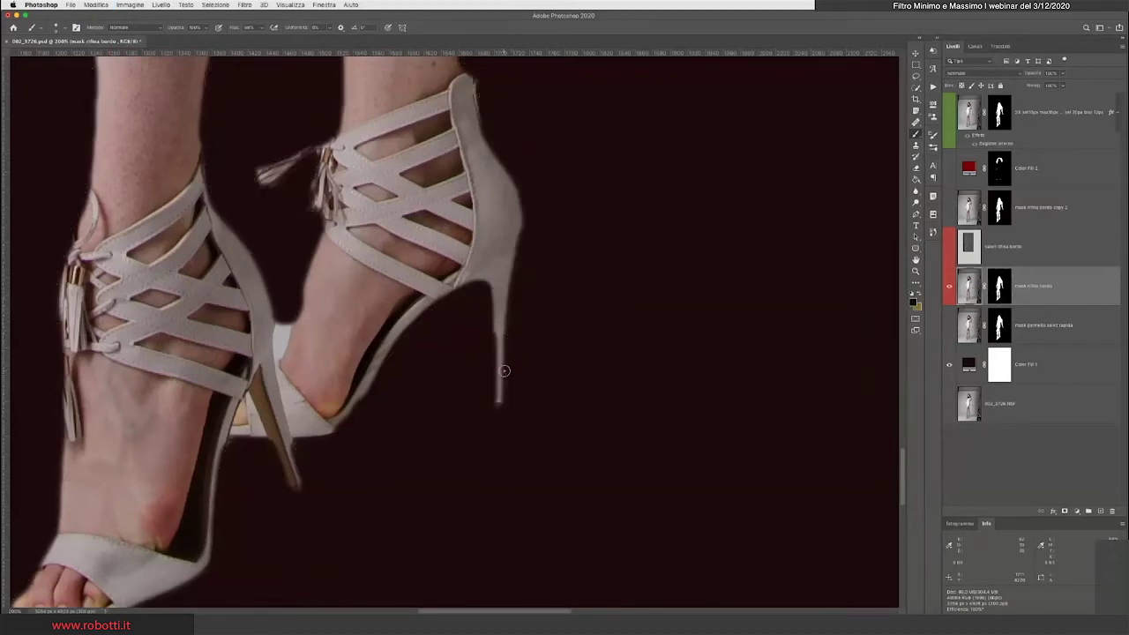
pyautogui.press('h')
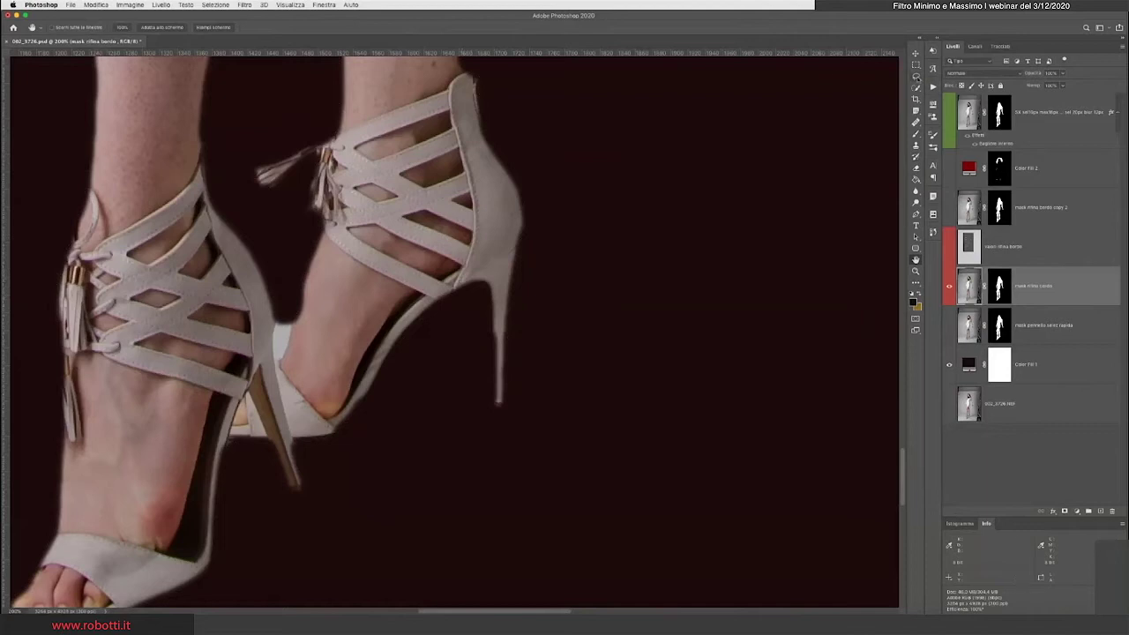
# - Switch to the Polygonal Lasso tool with Feather set to 0 px
pyautogui.click(917, 77)
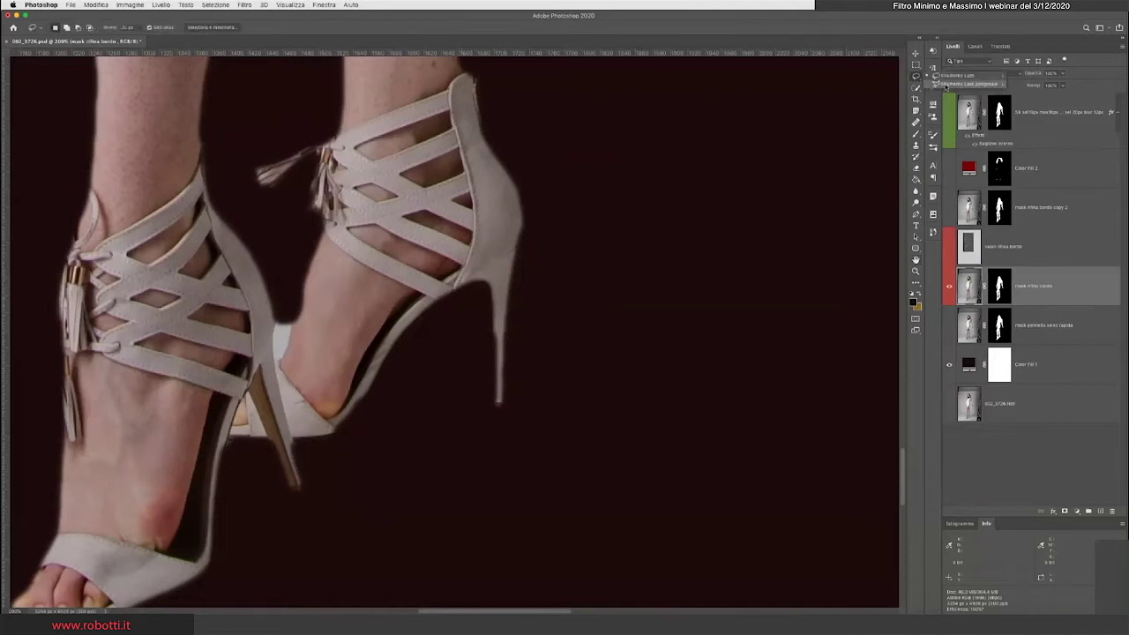
pyautogui.click(949, 84)
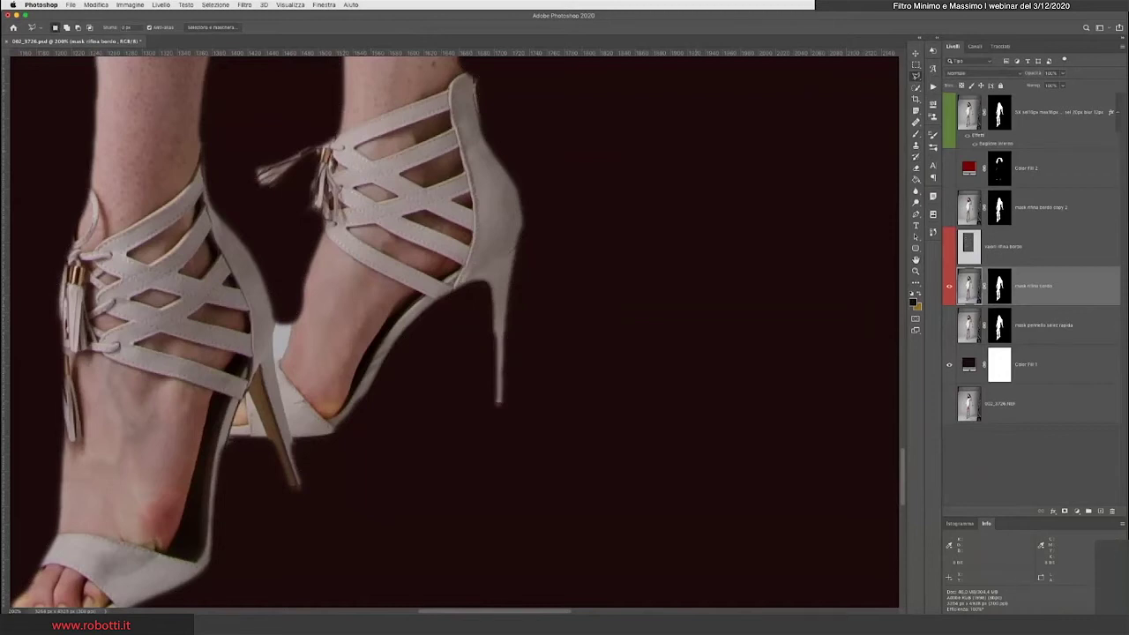
pyautogui.click(126, 27)
pyautogui.write('0')
pyautogui.press('Return')
# - Trace the stiletto heel's edge and target the 'mask rifina bordo' layer mask
pyautogui.moveTo(481, 284); pyautogui.dragTo(489, 408)
pyautogui.moveTo(489, 408)
pyautogui.mouseDown()
pyautogui.moveTo(497, 270)
pyautogui.moveTo(484, 280)
pyautogui.mouseUp()
pyautogui.click(1002, 289)
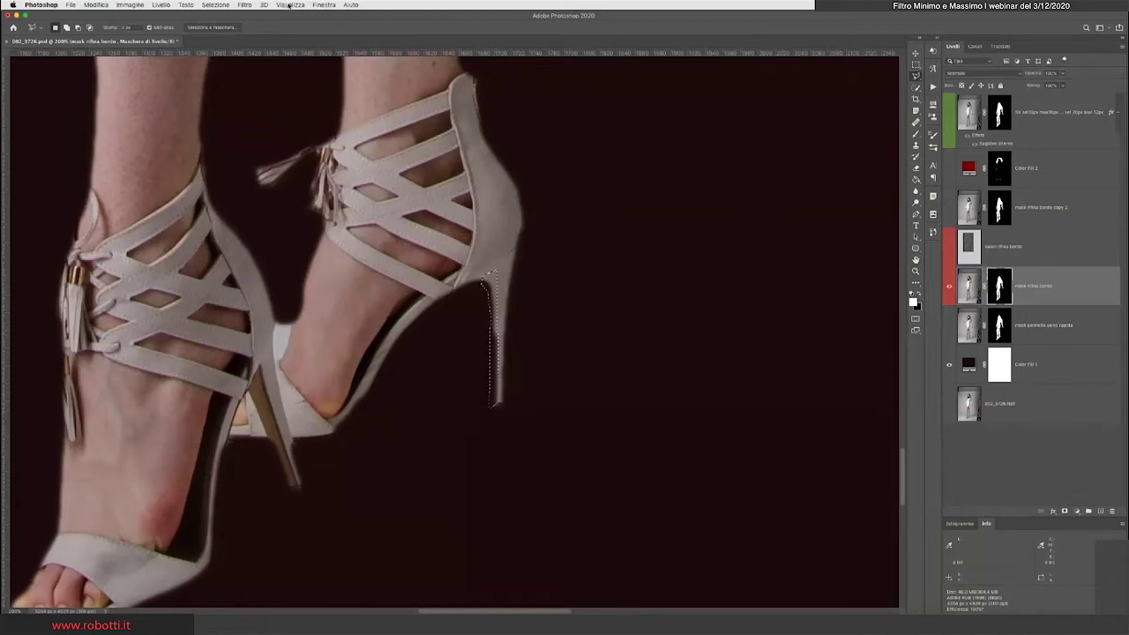
pyautogui.click(245, 5)
pyautogui.moveTo(265, 186)
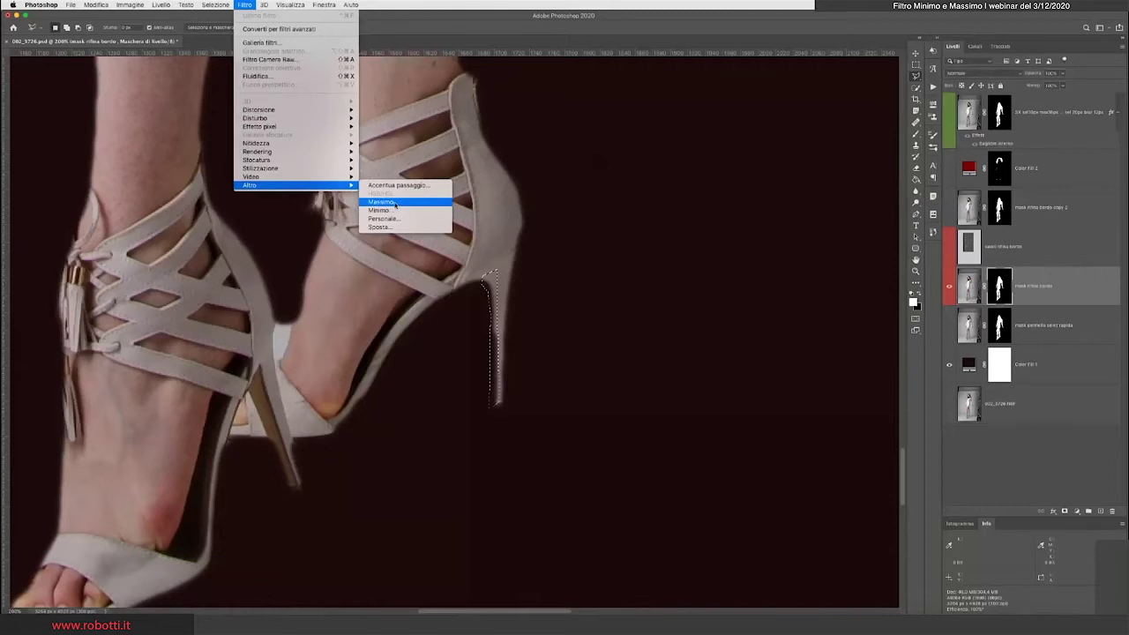
pyautogui.click(395, 204)
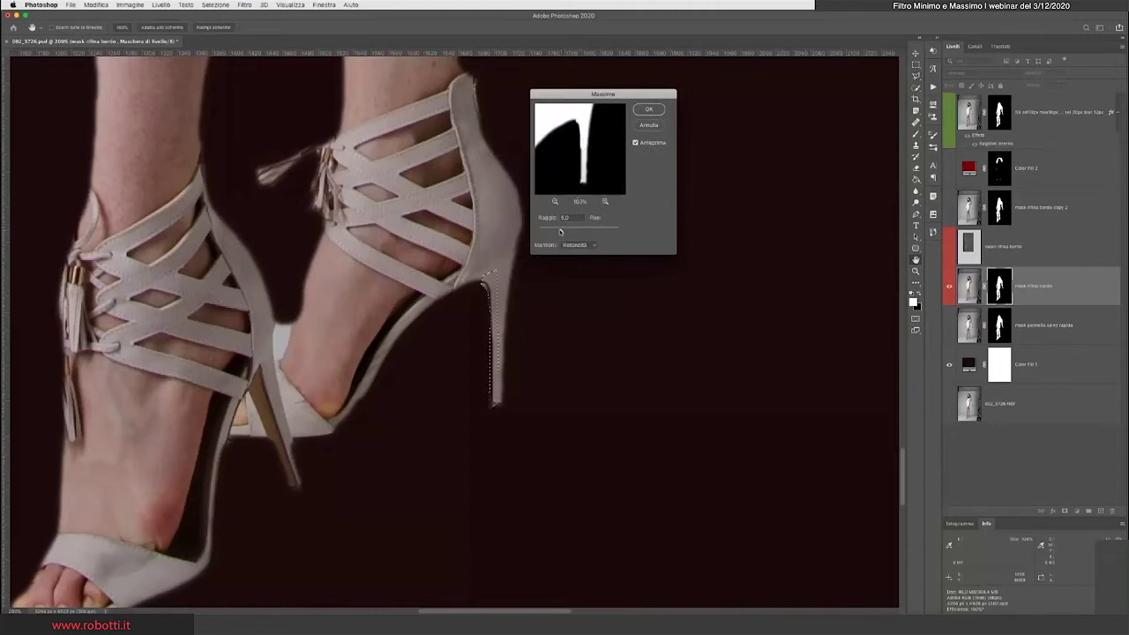
pyautogui.moveTo(560, 231); pyautogui.dragTo(524, 230)
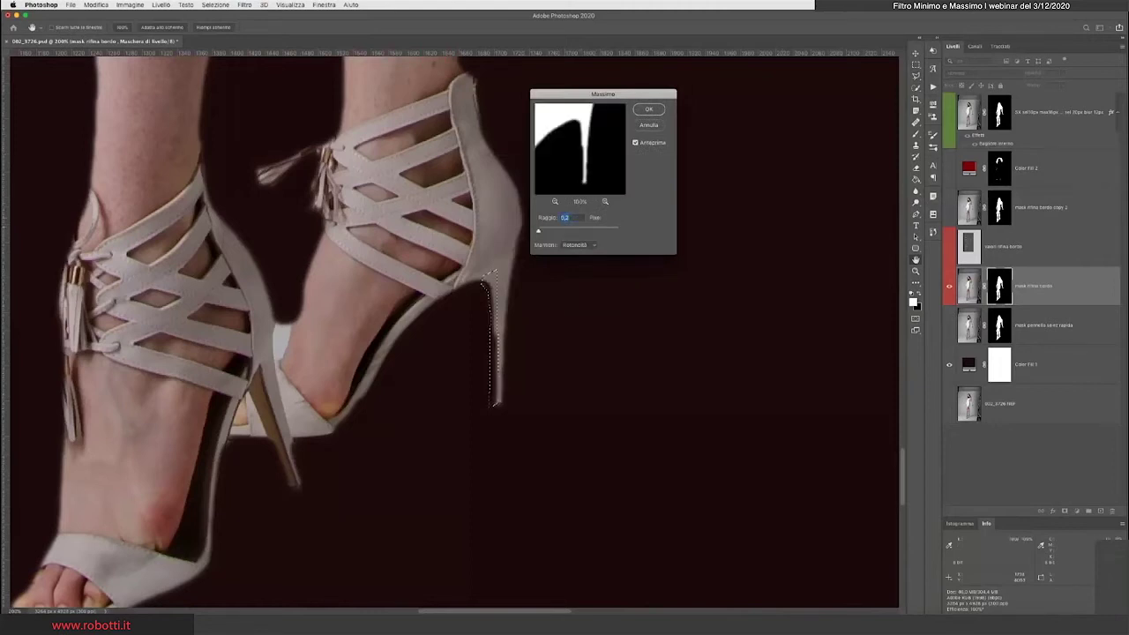
pyautogui.write('1')
pyautogui.press('Tab')
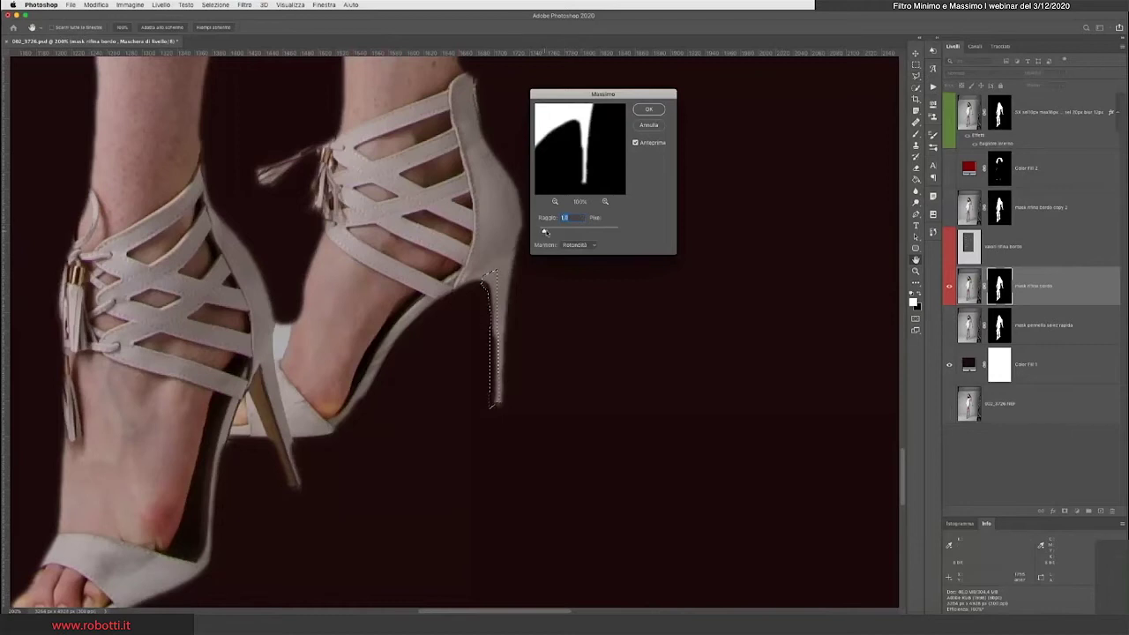
pyautogui.moveTo(547, 231); pyautogui.dragTo(569, 232)
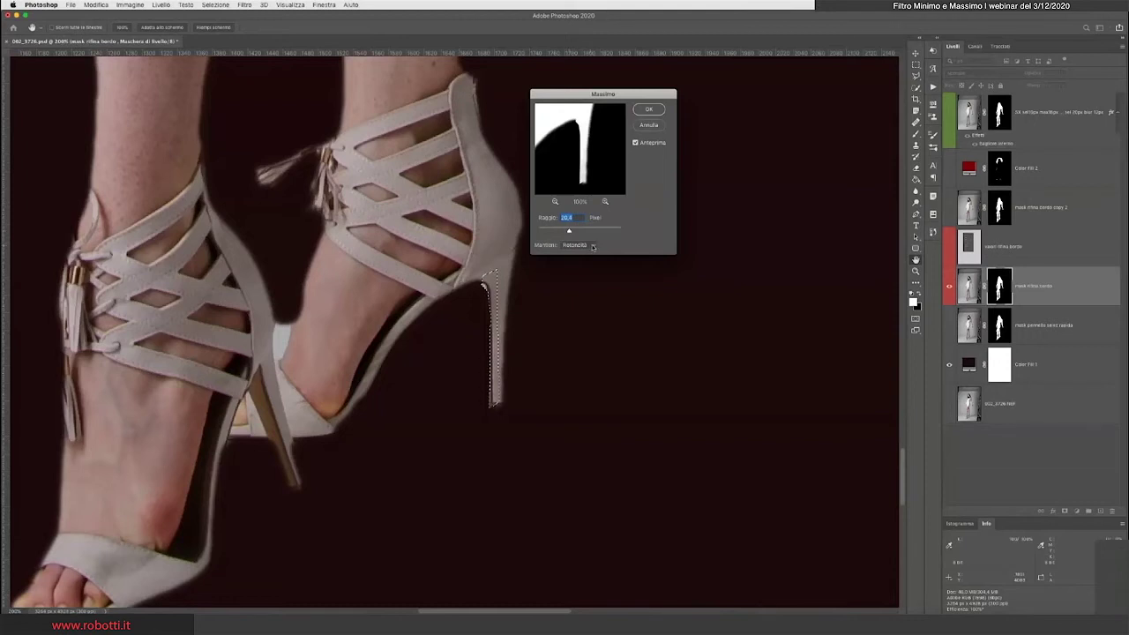
pyautogui.click(593, 246)
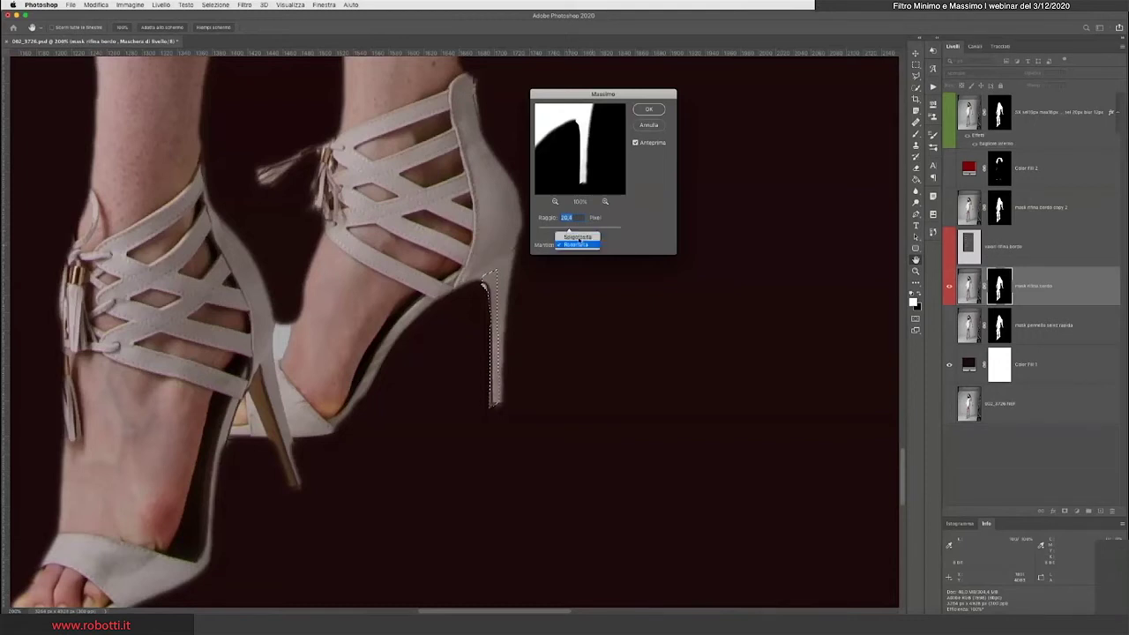
pyautogui.click(580, 238)
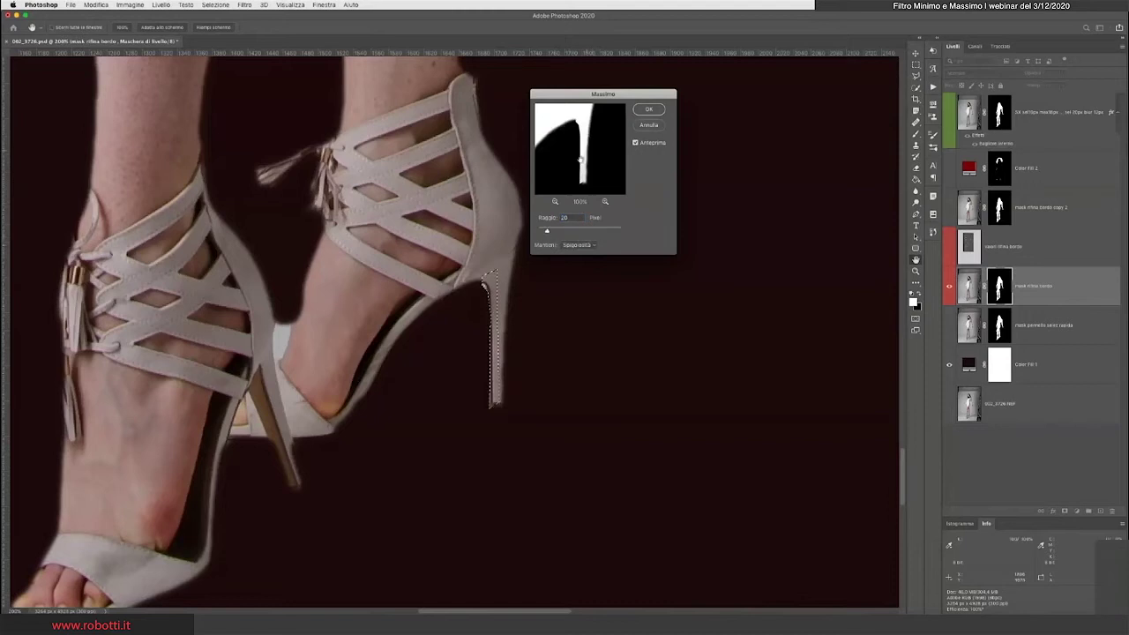
pyautogui.moveTo(548, 231)
pyautogui.mouseDown()
pyautogui.moveTo(557, 232)
pyautogui.moveTo(545, 233)
pyautogui.mouseUp()
pyautogui.click(592, 247)
pyautogui.click(588, 253)
pyautogui.click(590, 245)
pyautogui.click(561, 231)
pyautogui.moveTo(561, 231); pyautogui.dragTo(557, 231)
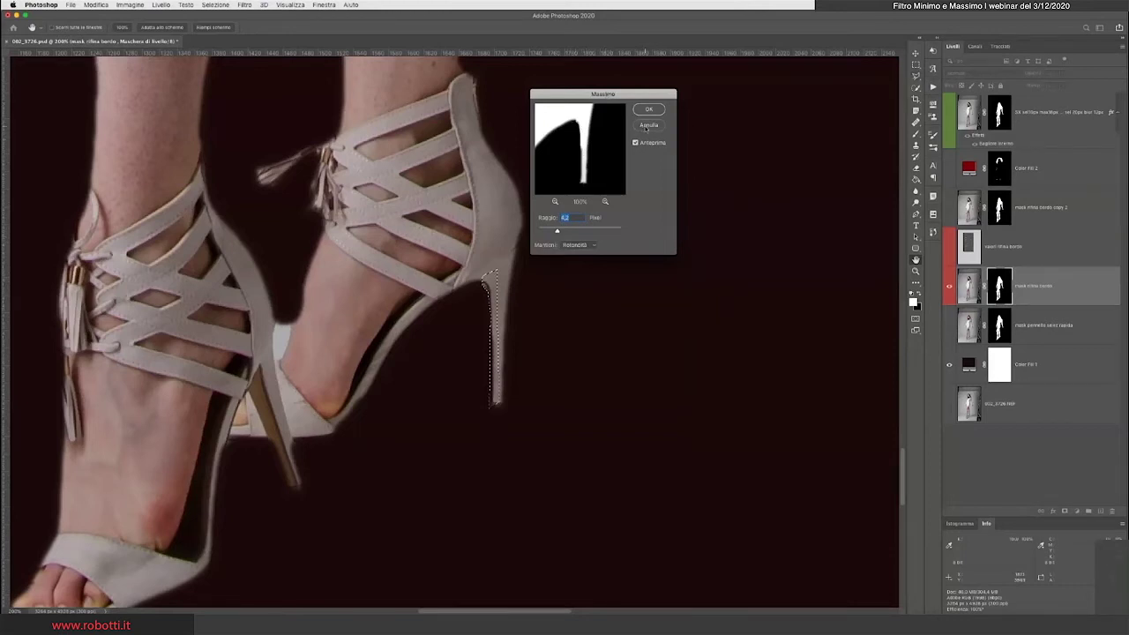
pyautogui.click(647, 126)
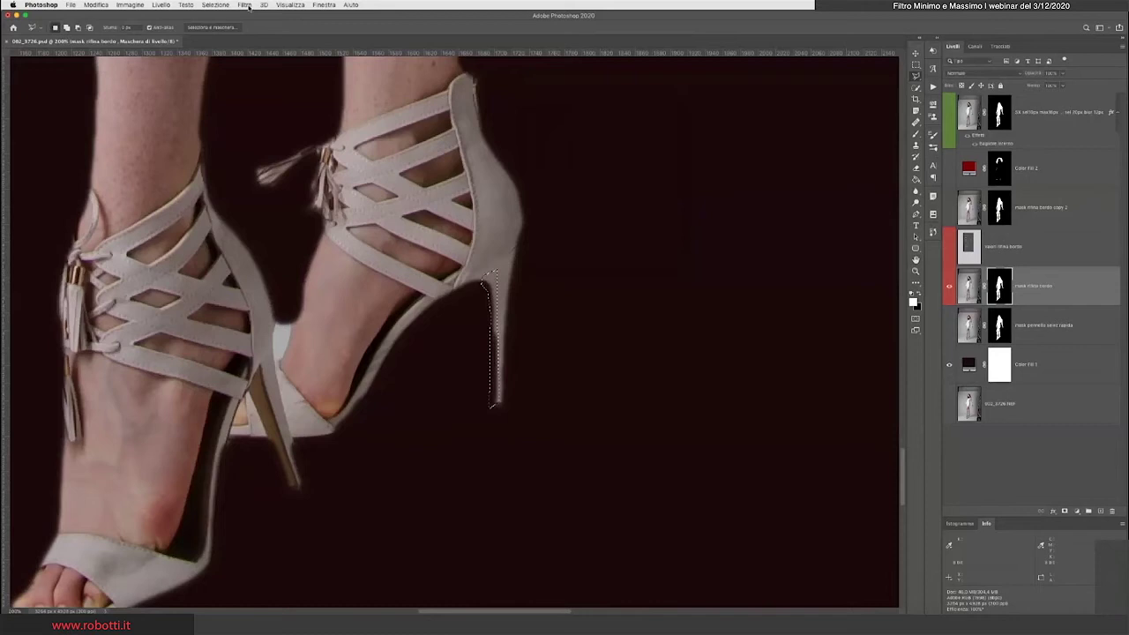
pyautogui.click(246, 5)
pyautogui.moveTo(250, 185)
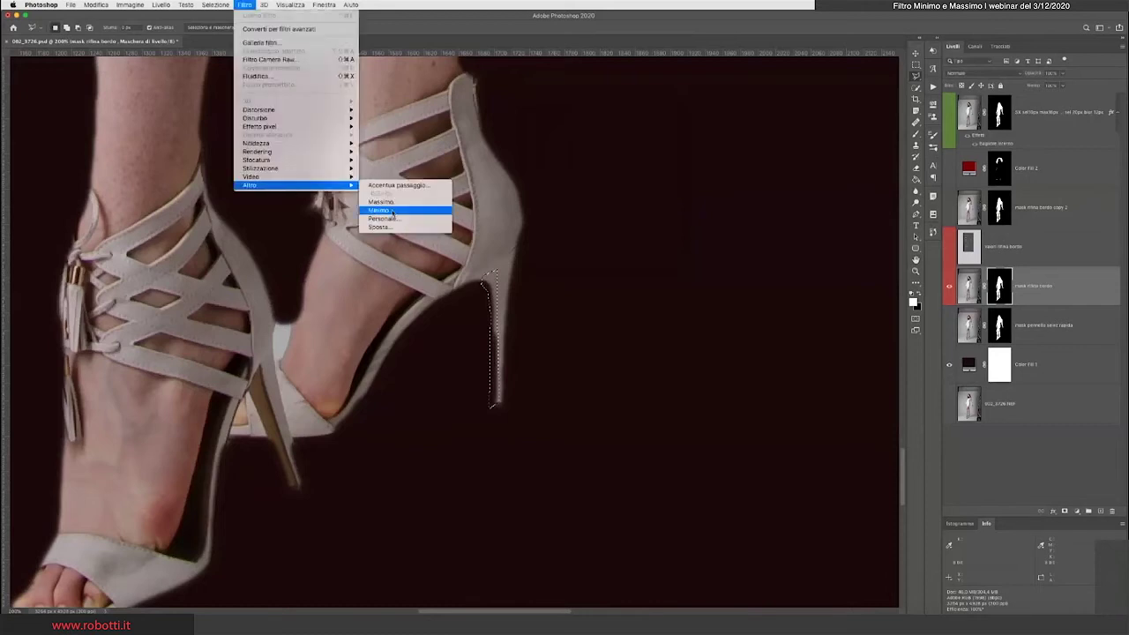
pyautogui.click(380, 210)
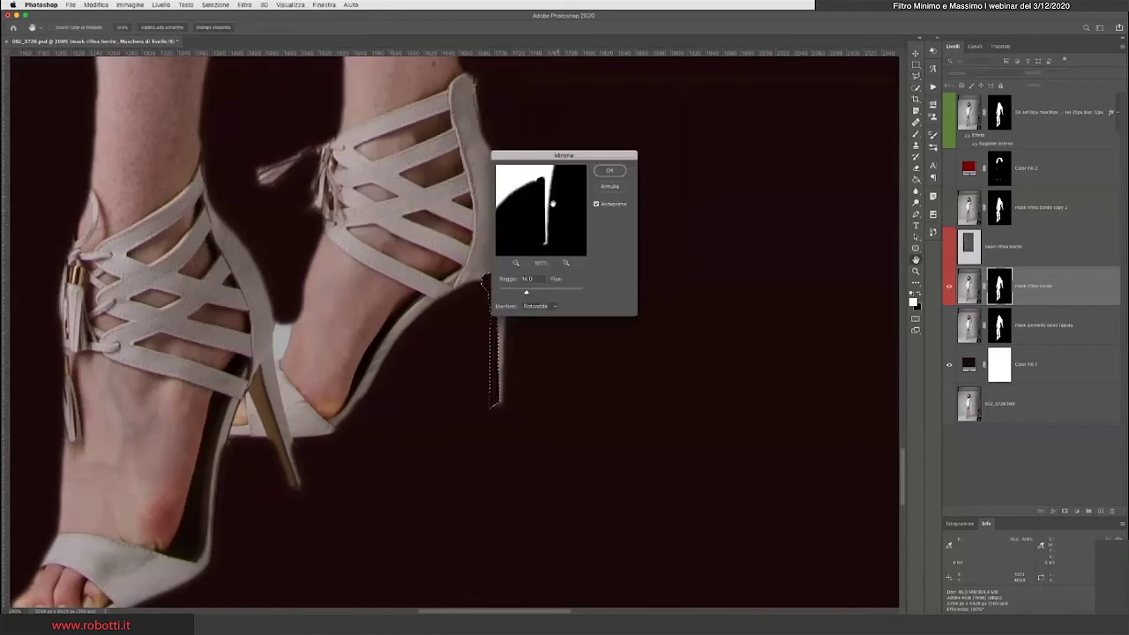
pyautogui.moveTo(527, 293)
pyautogui.mouseDown()
pyautogui.moveTo(506, 292)
pyautogui.moveTo(522, 294)
pyautogui.mouseUp()
pyautogui.moveTo(520, 293); pyautogui.dragTo(526, 294)
pyautogui.moveTo(526, 294); pyautogui.dragTo(505, 294)
pyautogui.click(610, 187)
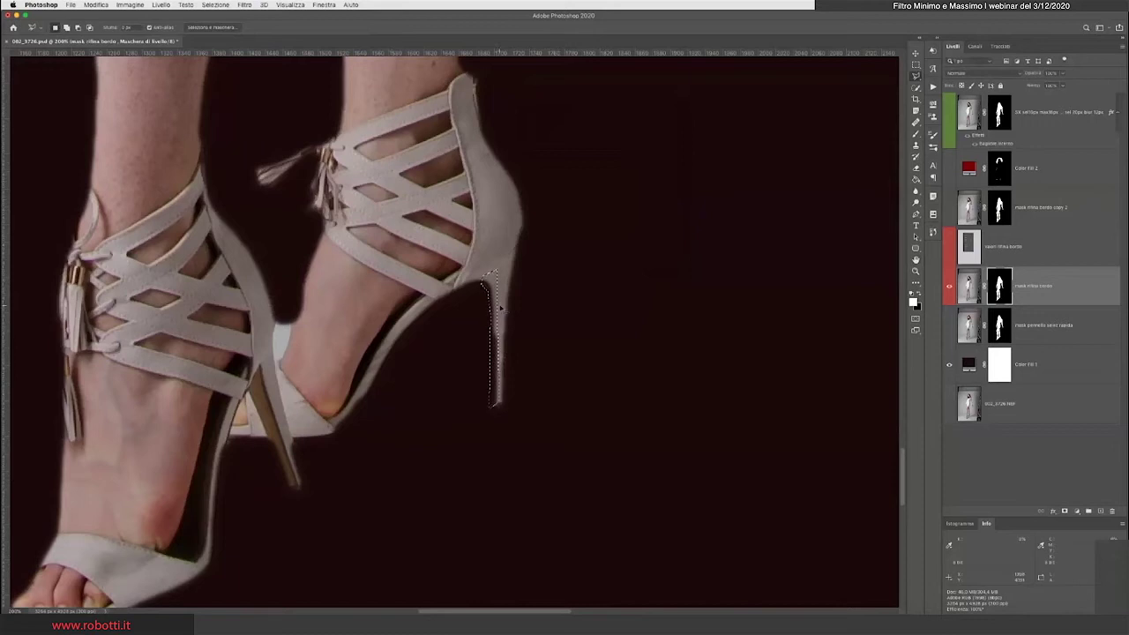
# - Deselect the previous heel selection and switch to the Polygonal Lasso tool
pyautogui.click(216, 7)
pyautogui.click(222, 24)
pyautogui.click(915, 77)
pyautogui.click(966, 84)
# - Draw a narrow four-point selection around the lower part of the stiletto heel
pyautogui.click(489, 329)
pyautogui.click(491, 407)
pyautogui.click(498, 407)
pyautogui.click(495, 331)
pyautogui.click(245, 6)
pyautogui.moveTo(250, 185)
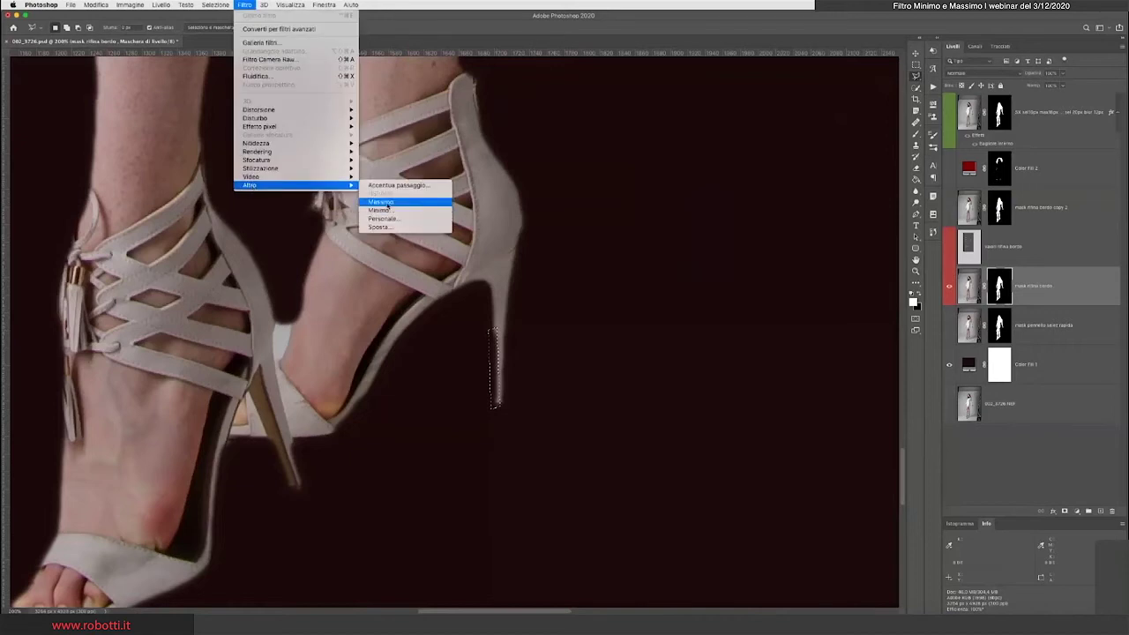
pyautogui.click(381, 202)
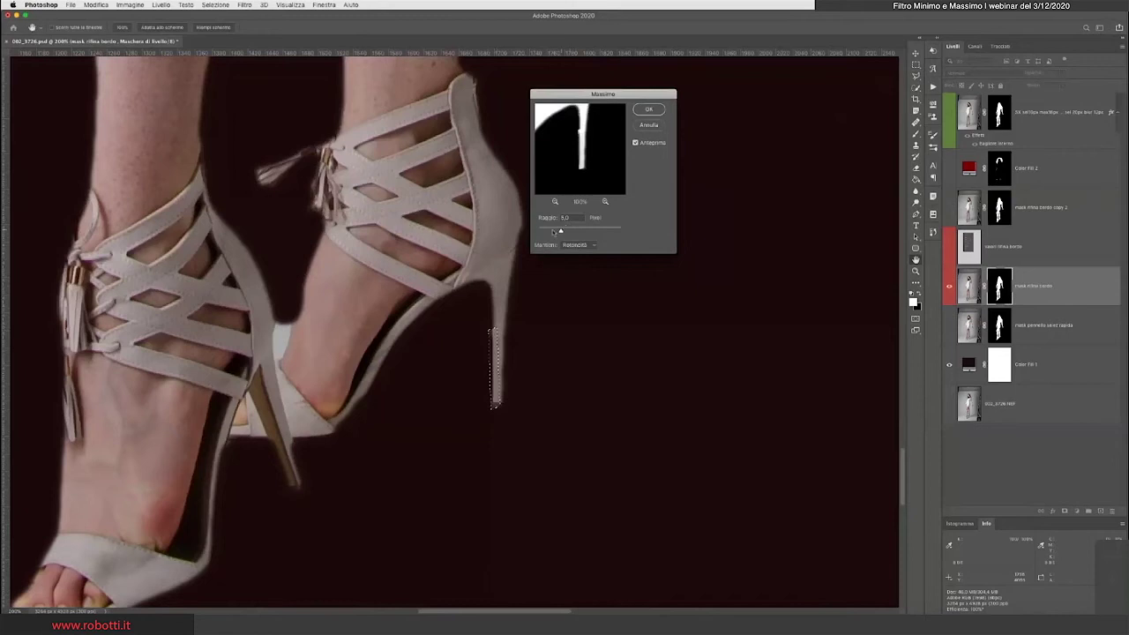
pyautogui.moveTo(553, 232); pyautogui.dragTo(538, 231)
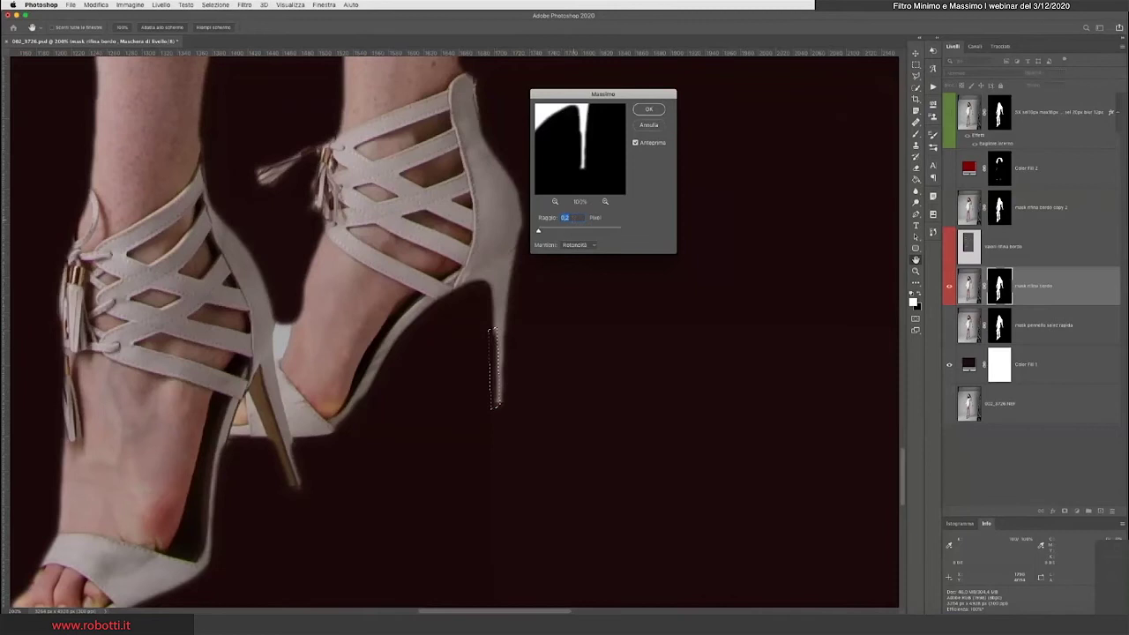
pyautogui.press('Up')
pyautogui.press('Up')
pyautogui.press('Up')
pyautogui.press('Up')
pyautogui.press('Up')
pyautogui.press('Up')
pyautogui.press('Down')
pyautogui.press('Down')
pyautogui.press('Down')
pyautogui.write('1')
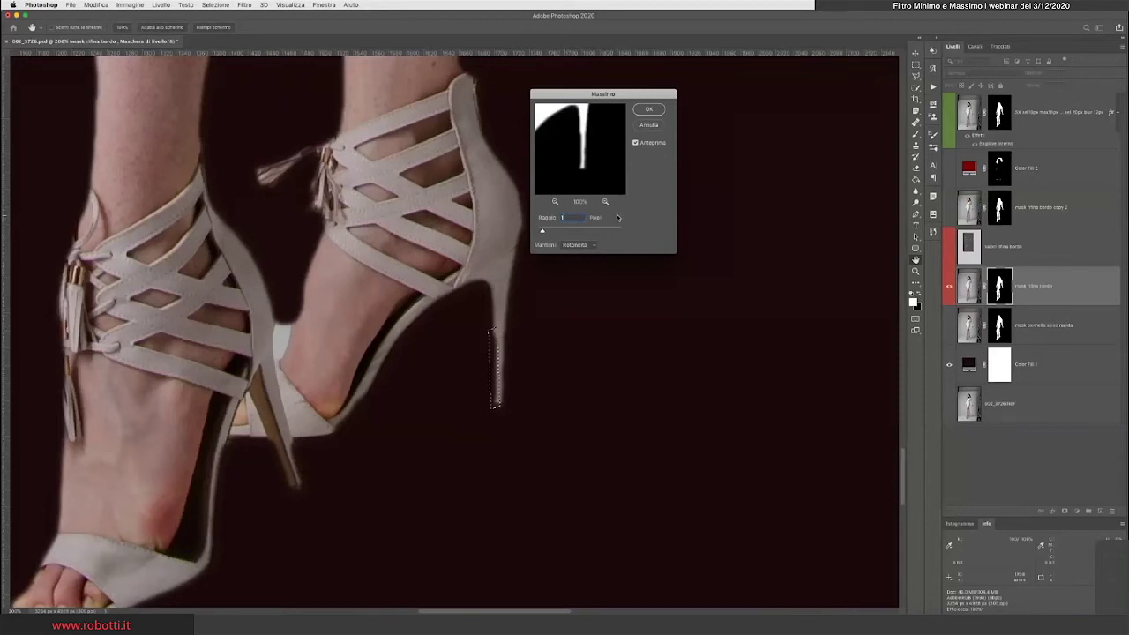
pyautogui.write('0')
pyautogui.press('Up')
pyautogui.press('Up')
pyautogui.press('Up')
pyautogui.press('Up')
pyautogui.press('Up')
pyautogui.press('Up')
pyautogui.press('Up')
pyautogui.press('Up')
pyautogui.click(648, 125)
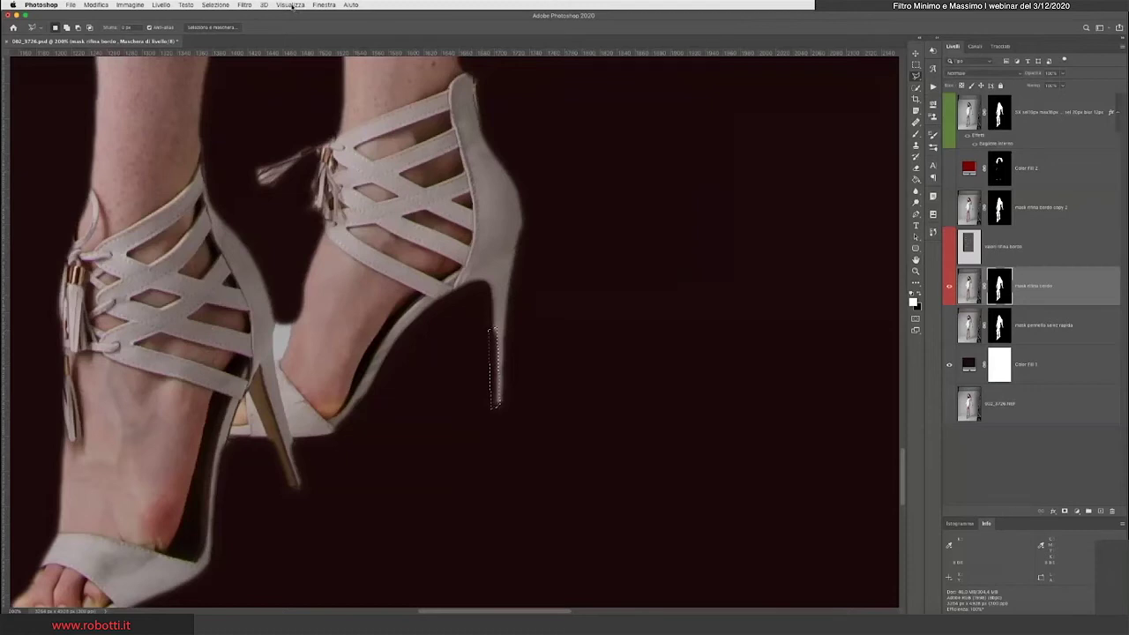
# - Hide the selection edges on the heel and reopen the Maximum filter dialog
pyautogui.click(293, 5)
pyautogui.moveTo(292, 173)
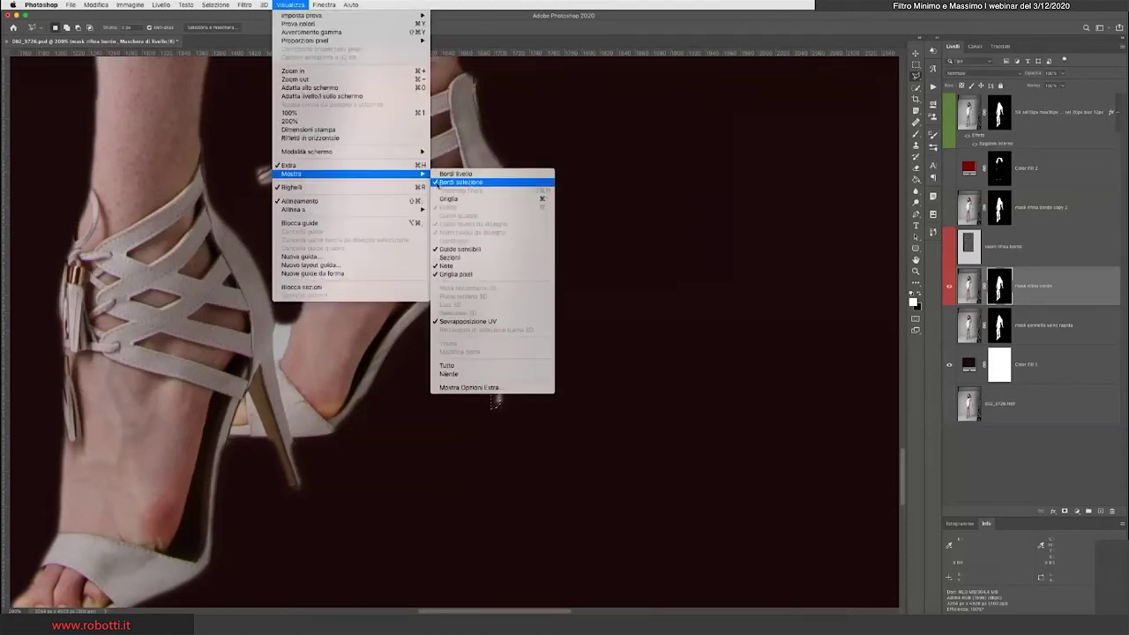
pyautogui.click(465, 182)
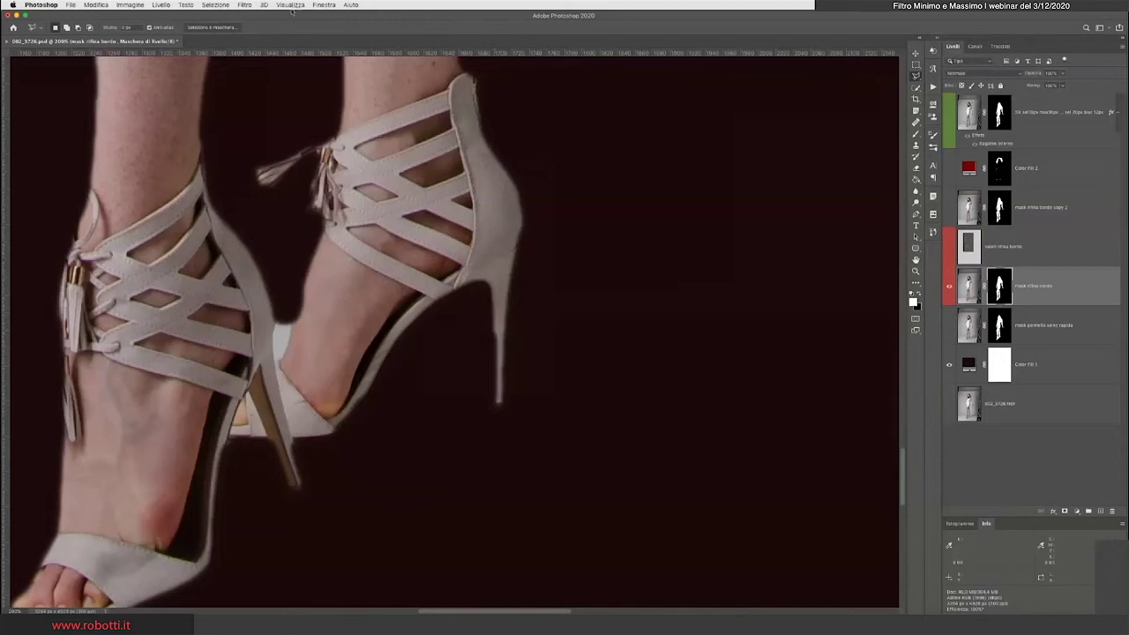
pyautogui.click(243, 6)
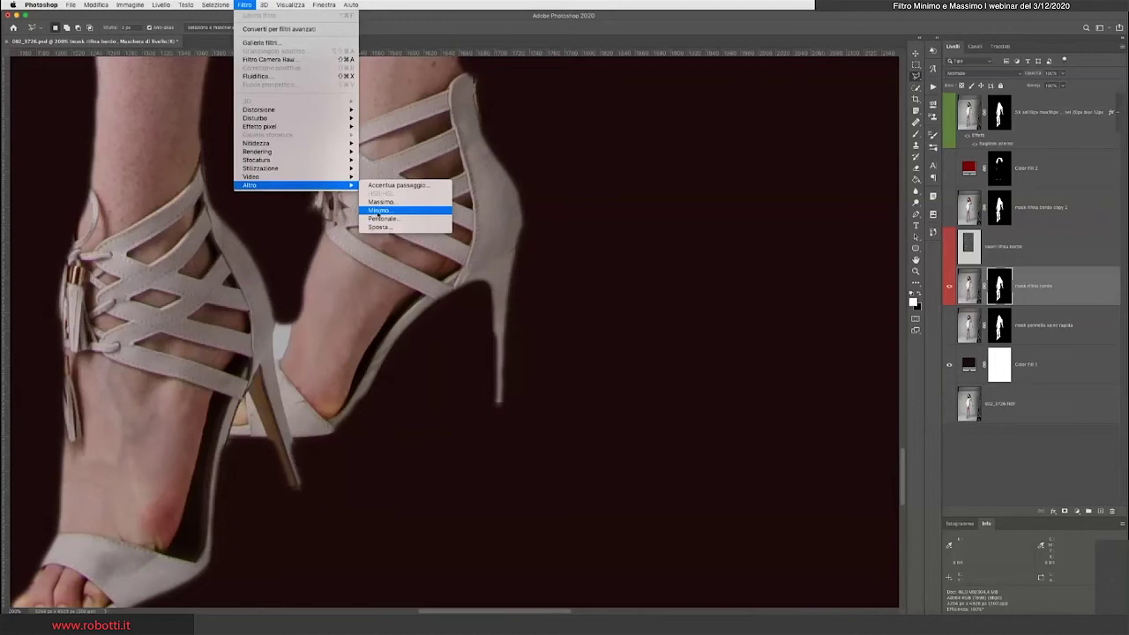
pyautogui.click(378, 203)
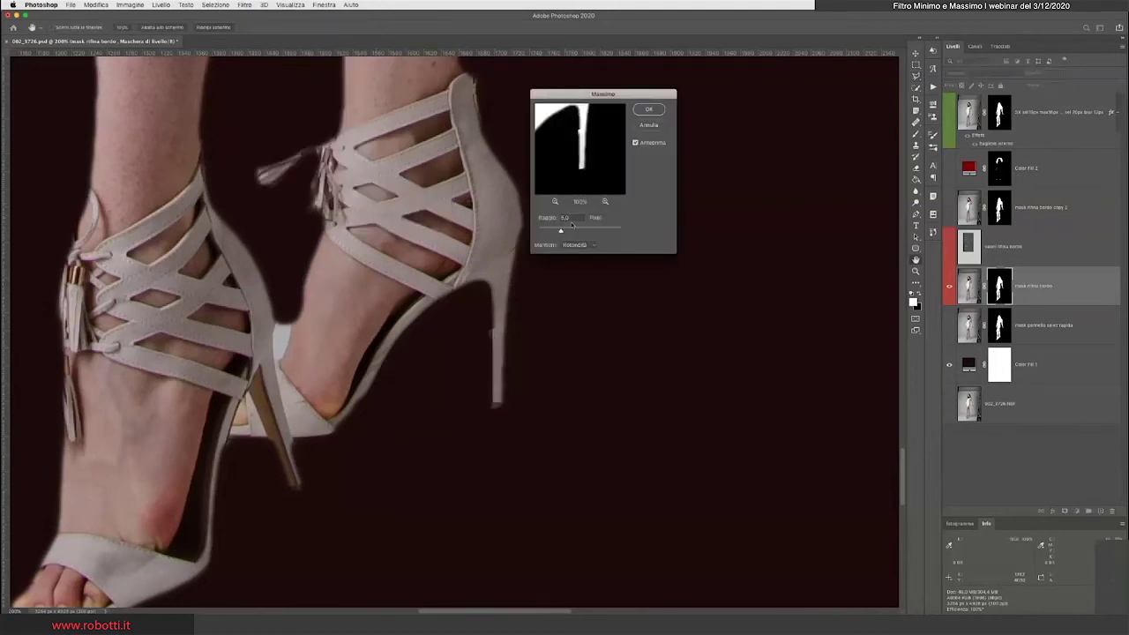
pyautogui.moveTo(537, 229)
pyautogui.mouseDown()
pyautogui.moveTo(526, 227)
pyautogui.moveTo(542, 230)
pyautogui.mouseUp()
pyautogui.moveTo(541, 230); pyautogui.dragTo(546, 230)
pyautogui.moveTo(581, 131); pyautogui.dragTo(586, 152)
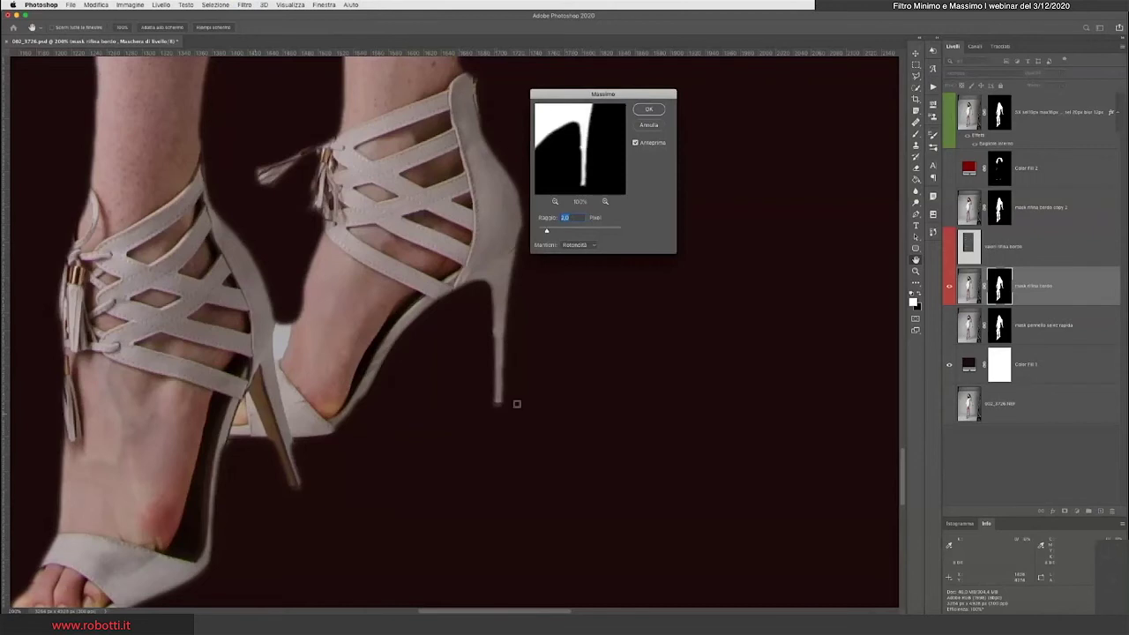
pyautogui.moveTo(546, 230); pyautogui.dragTo(561, 230)
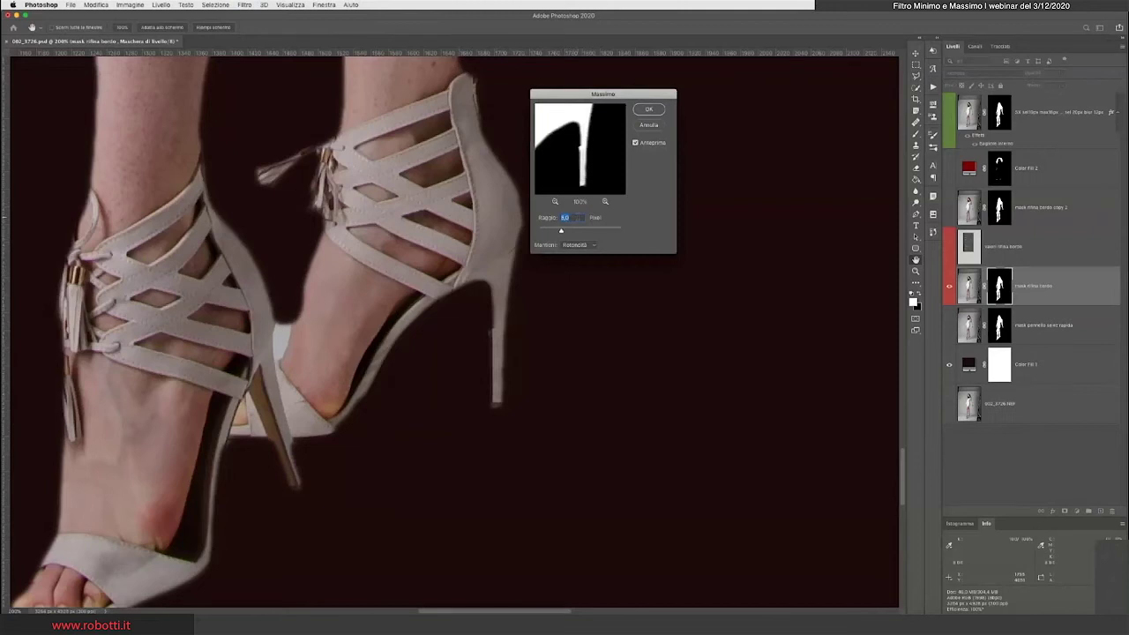
pyautogui.click(648, 124)
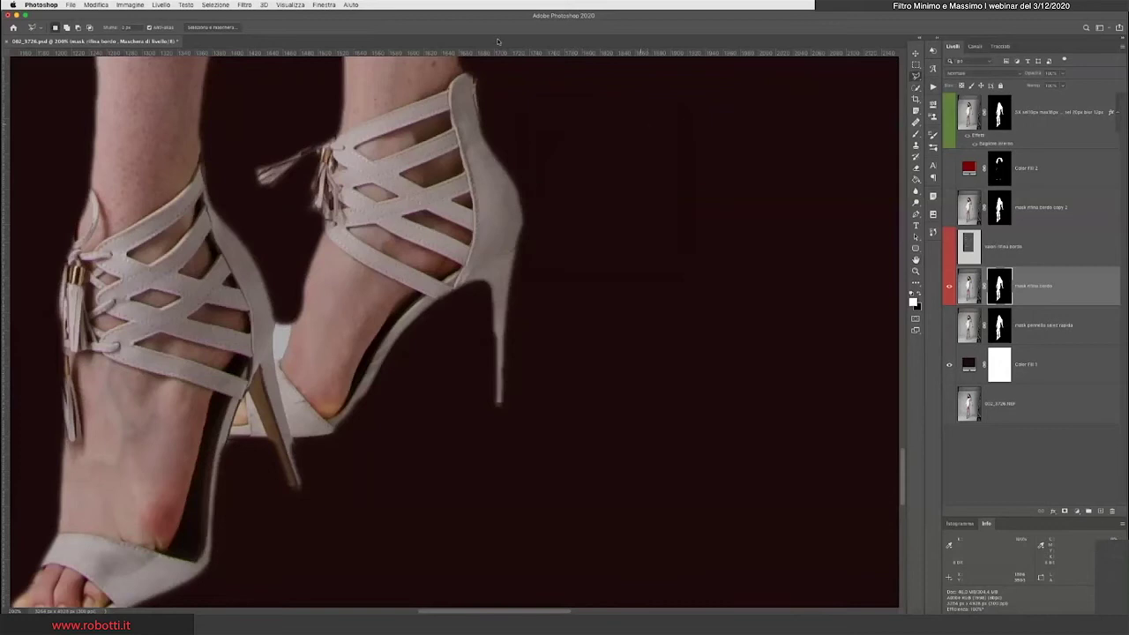
# - Show the selection edges again, then deselect the heel selection
pyautogui.click(297, 6)
pyautogui.moveTo(291, 174)
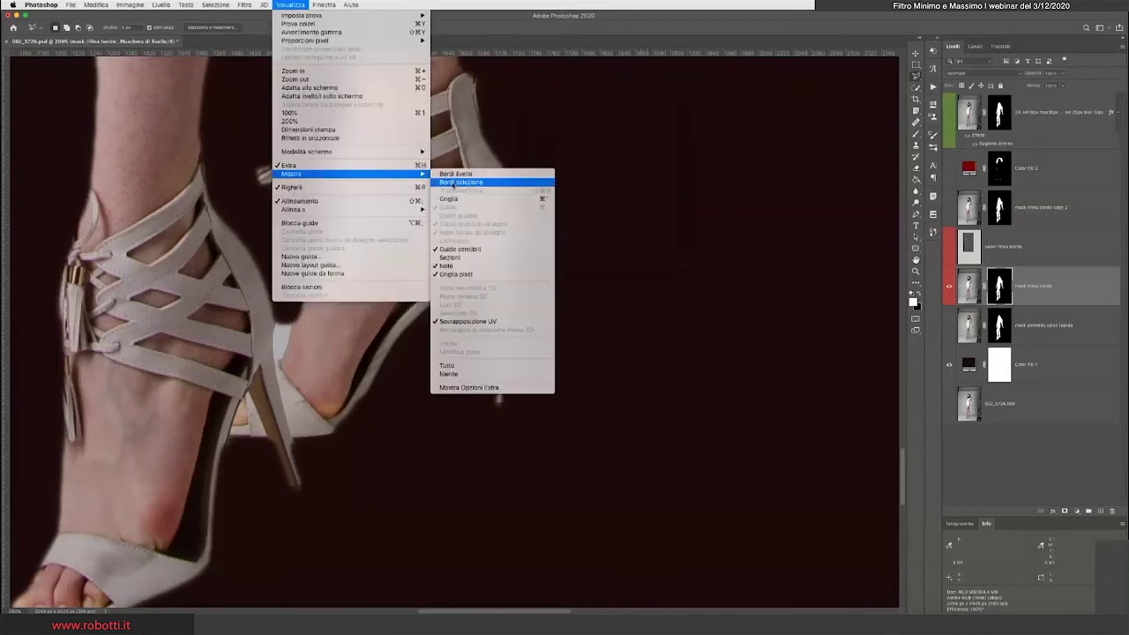
pyautogui.click(454, 183)
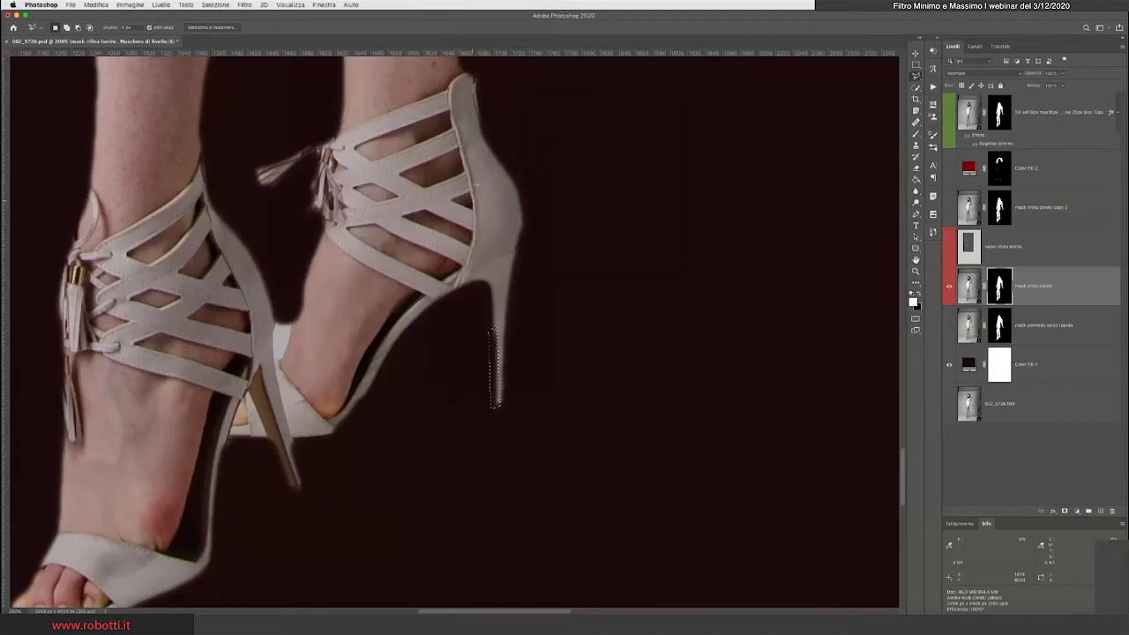
pyautogui.click(283, 6)
pyautogui.moveTo(292, 174)
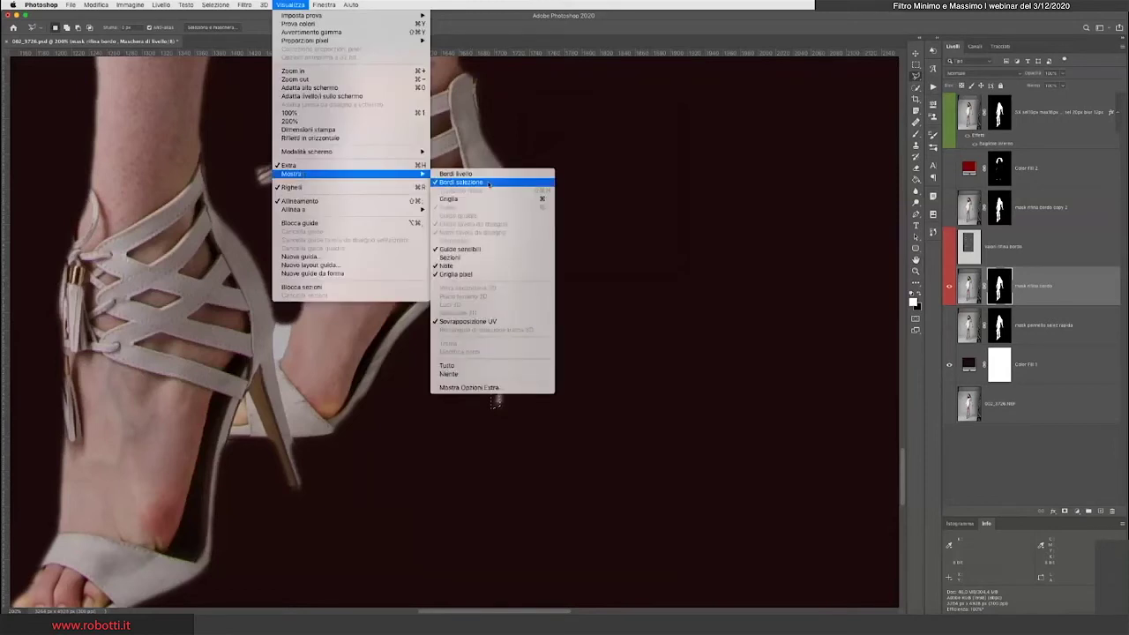
pyautogui.click(529, 44)
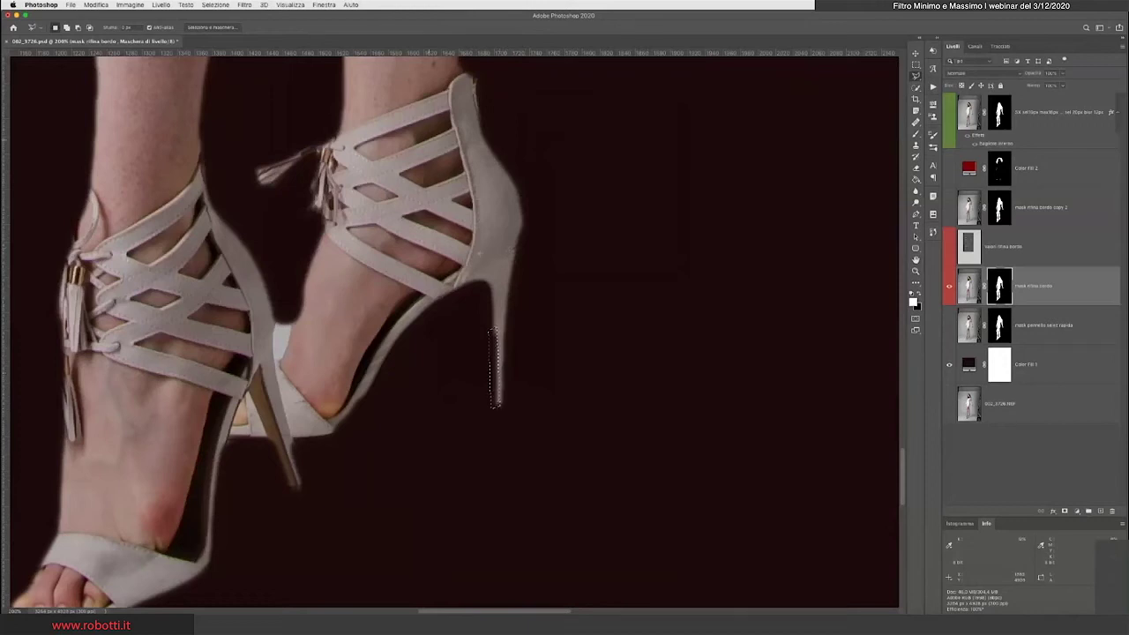
pyautogui.click(213, 5)
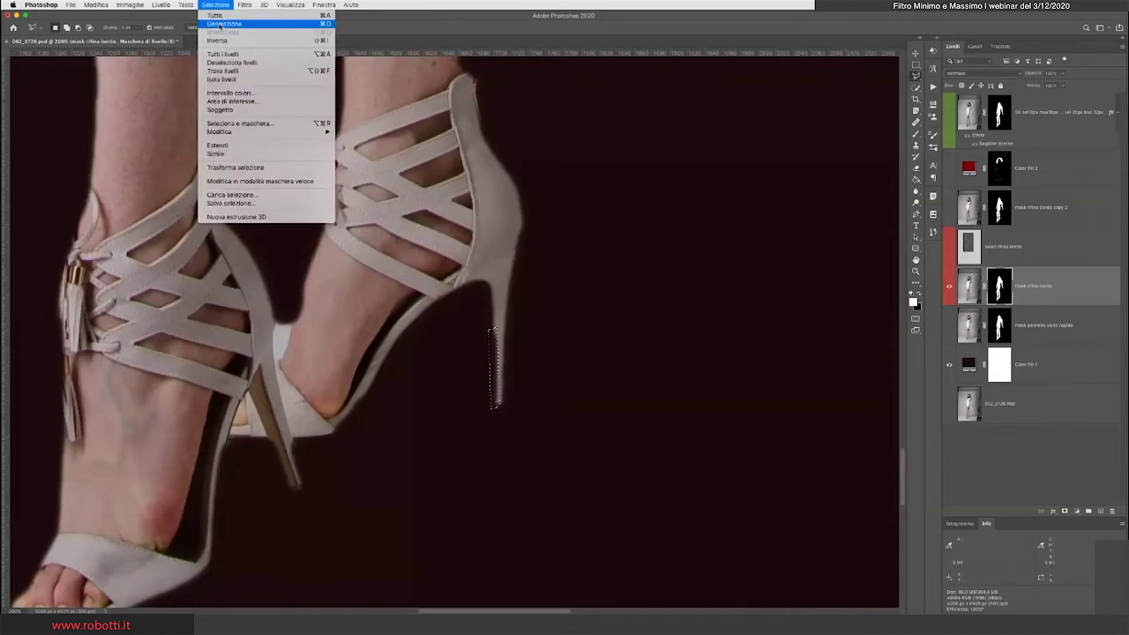
pyautogui.click(220, 24)
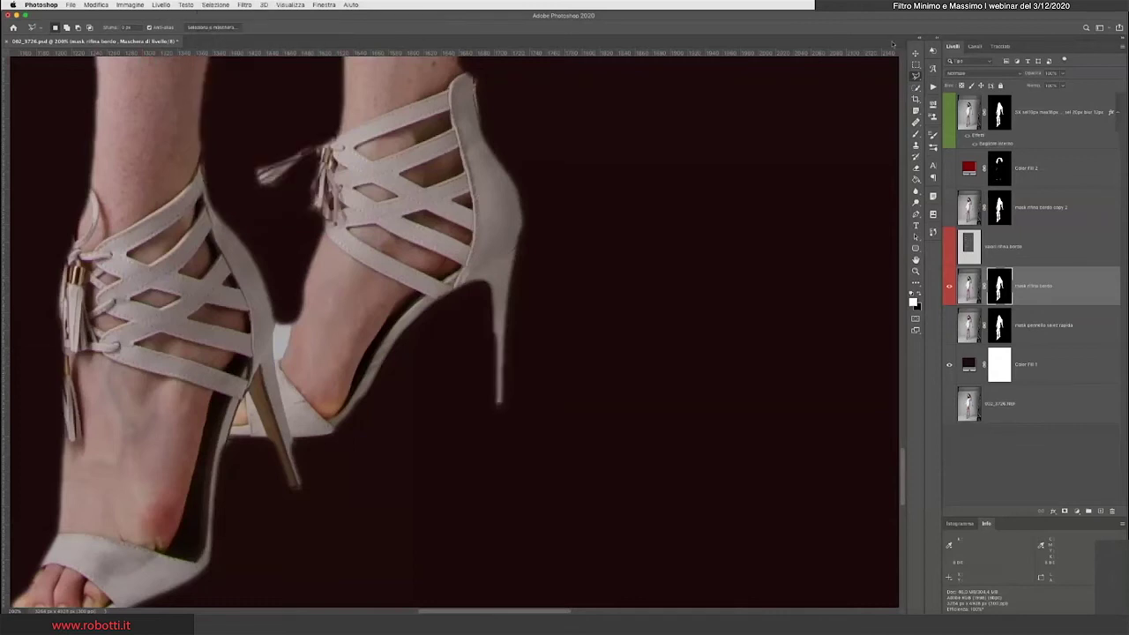
# - Draw a narrow Polygonal Lasso selection along the lower tip of the right heel
pyautogui.click(916, 76)
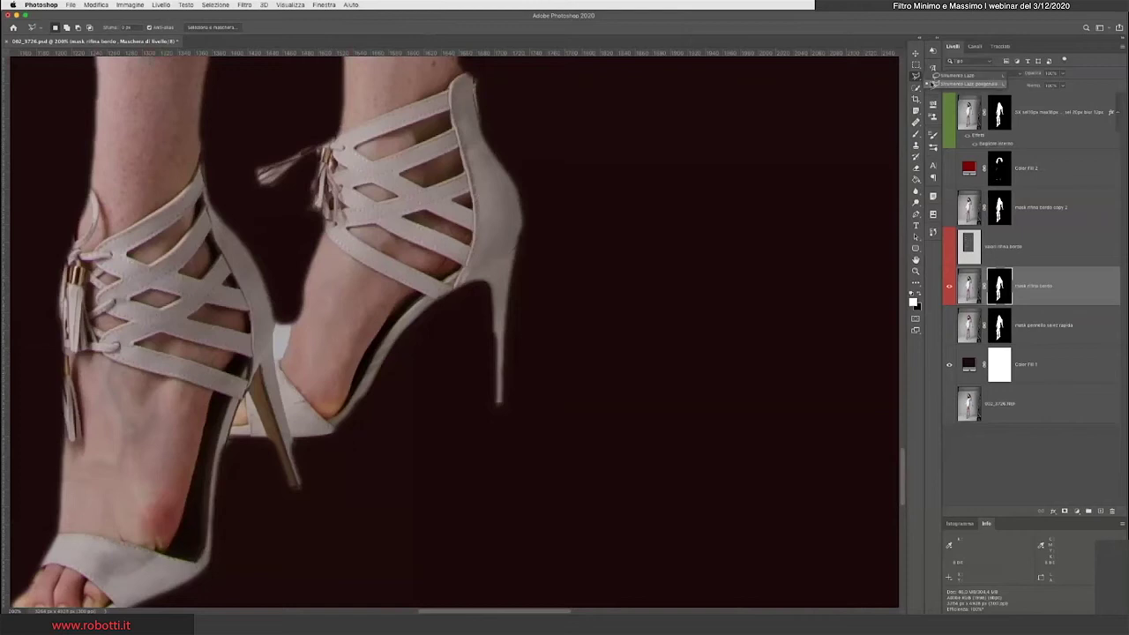
pyautogui.click(970, 84)
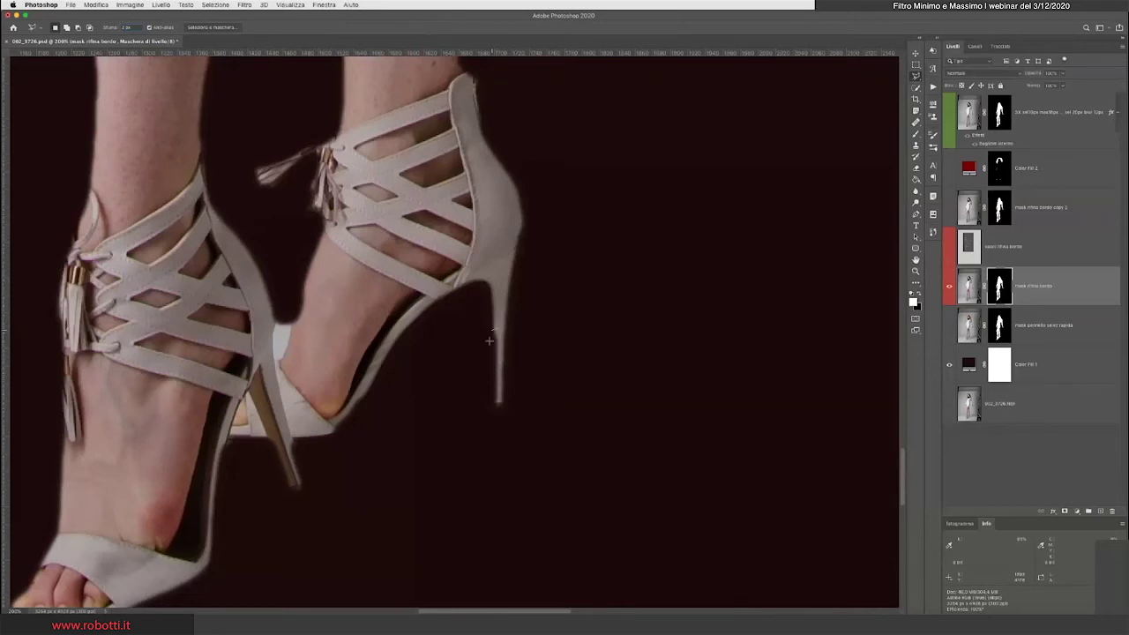
pyautogui.click(495, 403)
pyautogui.doubleClick(498, 398)
pyautogui.click(246, 6)
pyautogui.moveTo(250, 185)
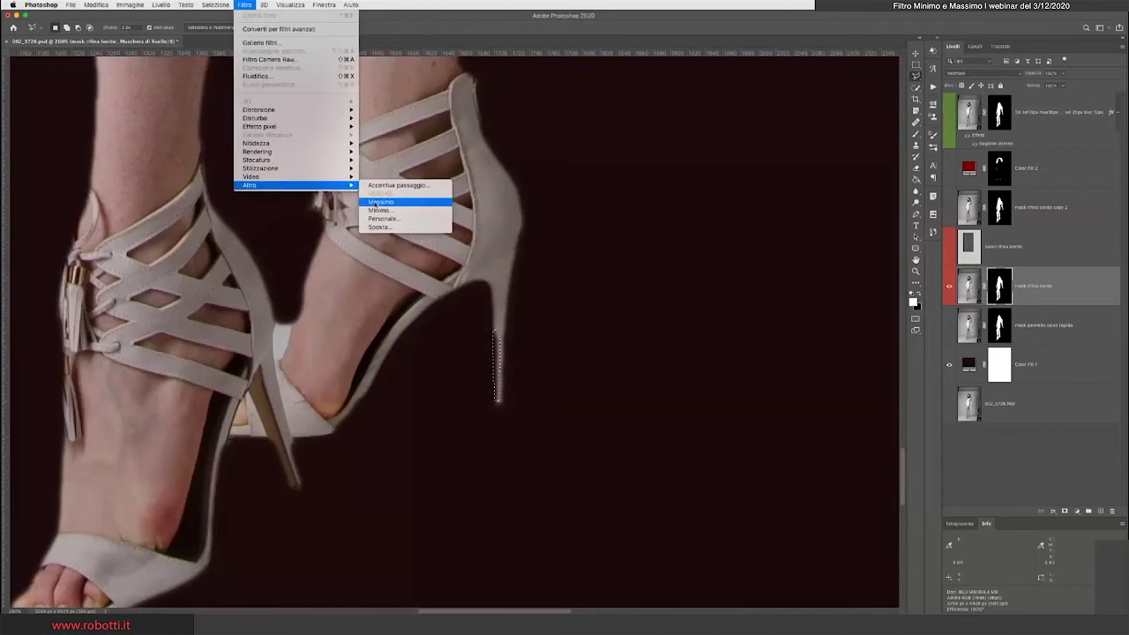
# - Open the Maximum filter and set its radius to 4 pixels
pyautogui.click(375, 202)
pyautogui.moveTo(537, 231); pyautogui.dragTo(518, 228)
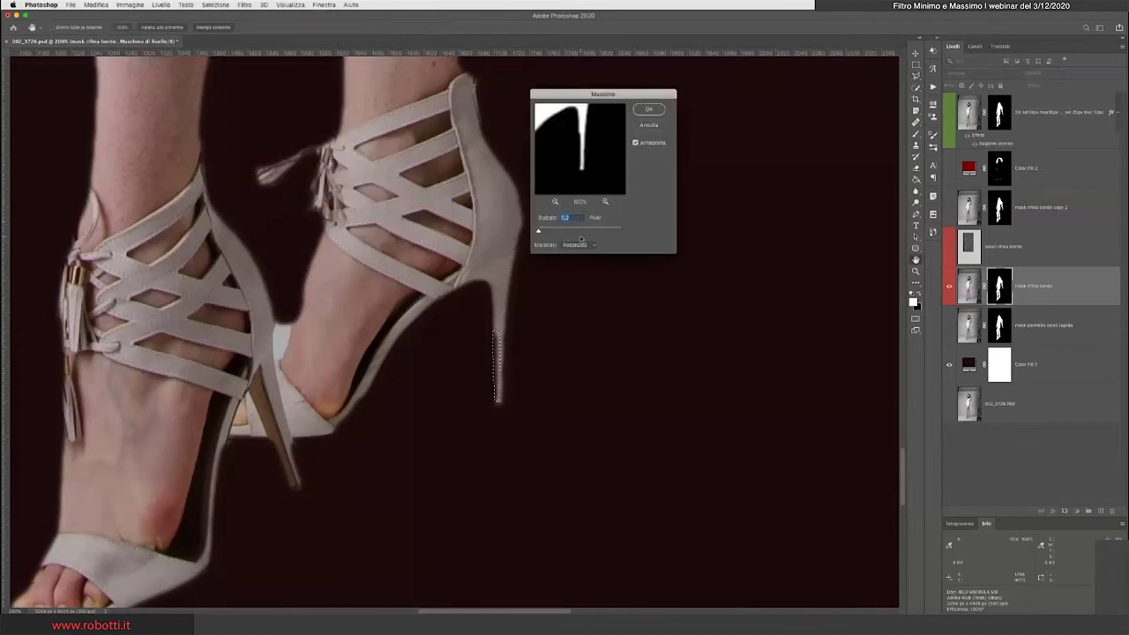
pyautogui.hotkey('ctrl', '+')
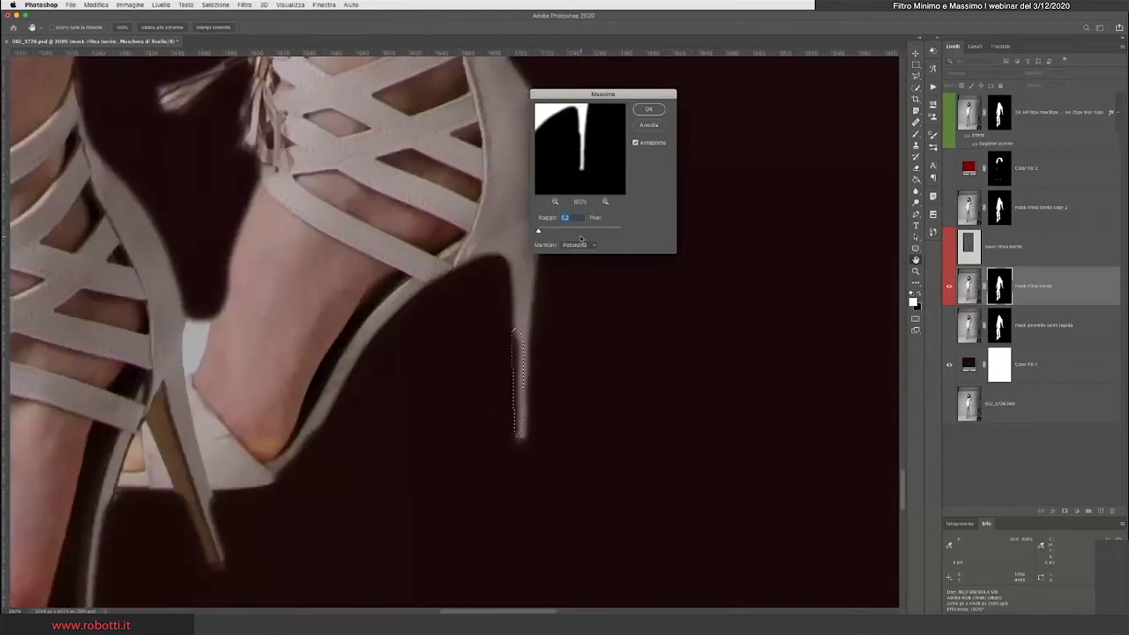
pyautogui.write('1')
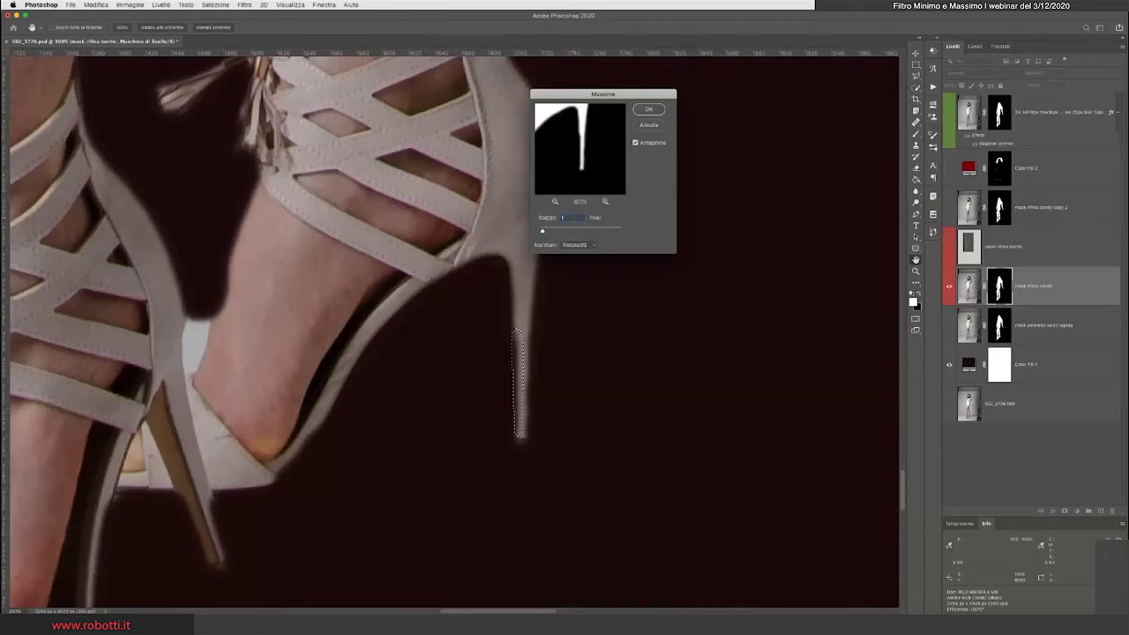
pyautogui.press('Up')
pyautogui.press('Up')
pyautogui.press('Up')
pyautogui.press('Up')
pyautogui.press('Up')
pyautogui.press('Down')
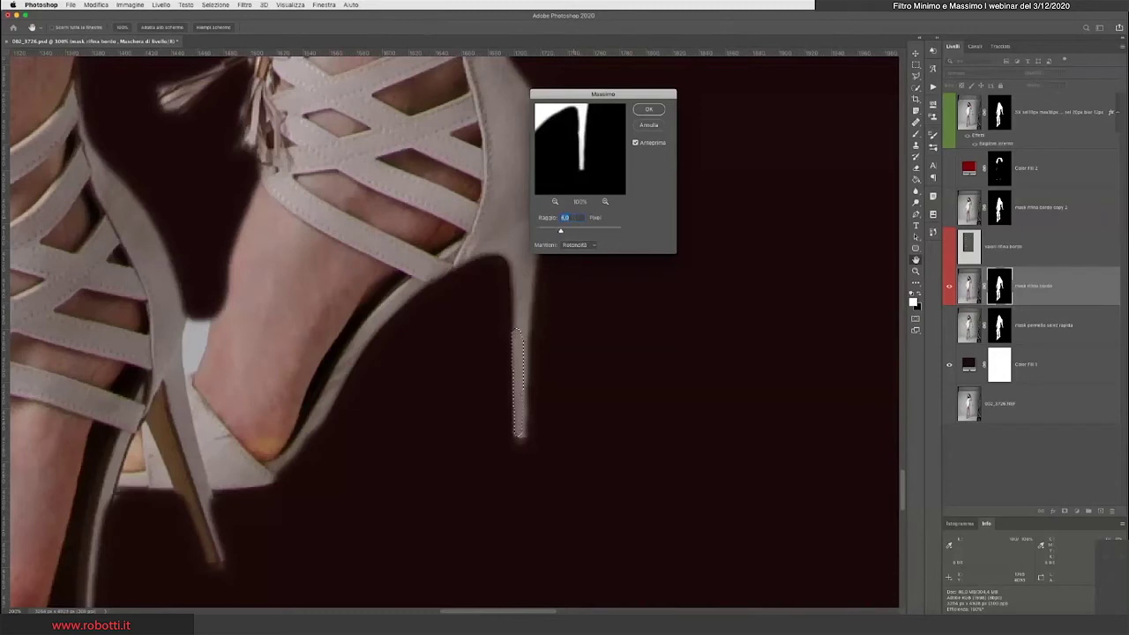
pyautogui.press('Down')
pyautogui.press('Down')
pyautogui.press('Down')
pyautogui.press('Down')
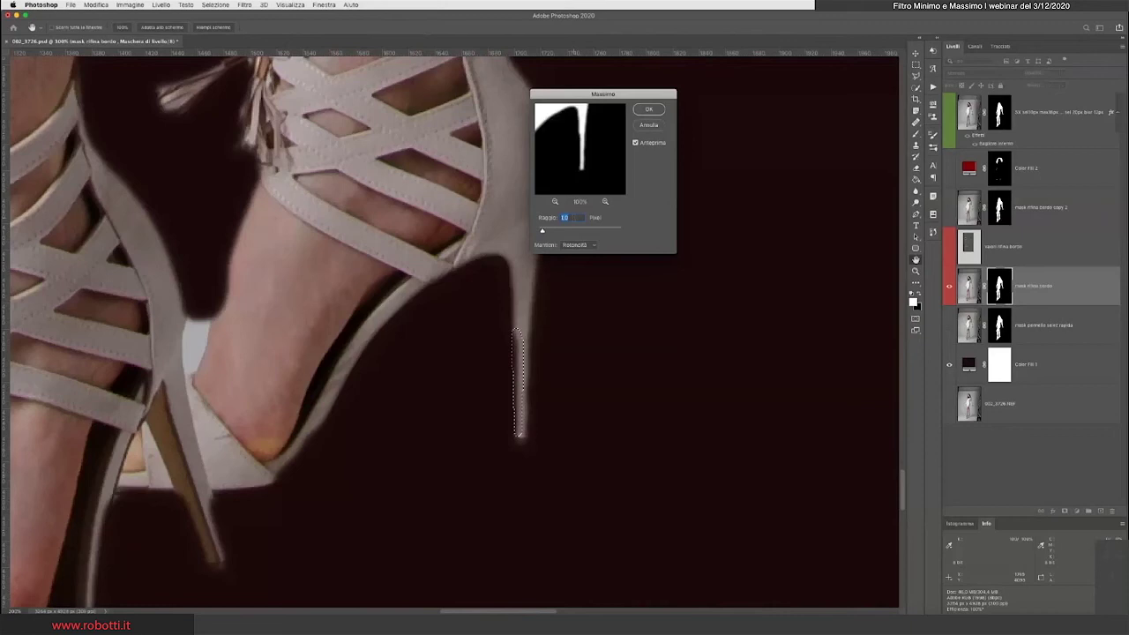
pyautogui.press('Up')
pyautogui.press('Up')
pyautogui.press('Up')
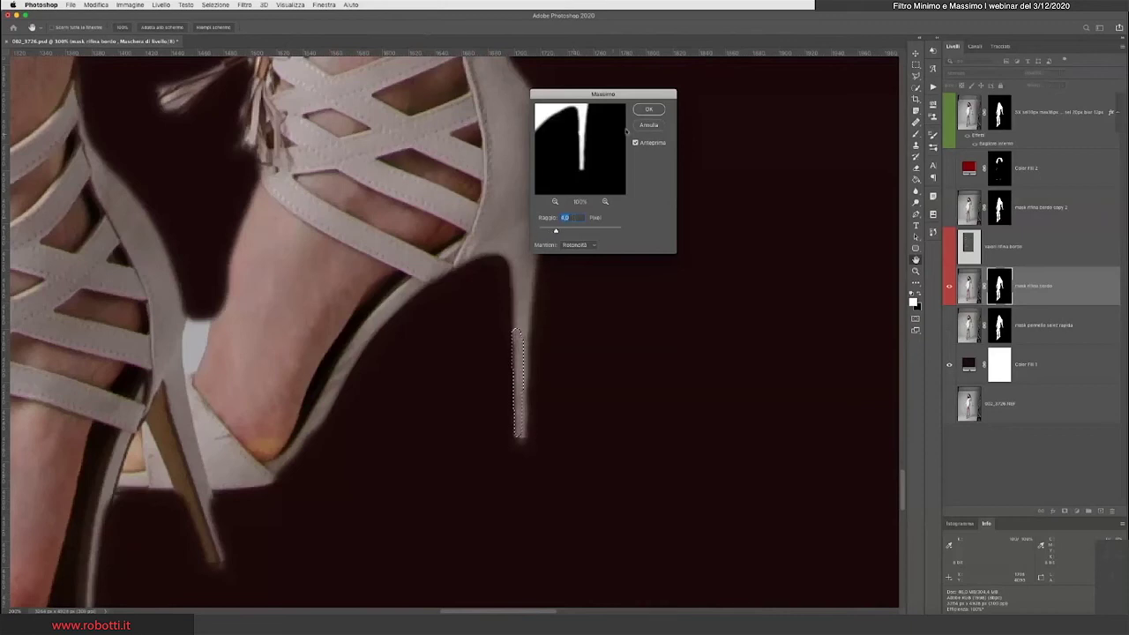
# - Keep Roundness preserved and apply the 4 px Maximum filter to the heel tip
pyautogui.click(590, 246)
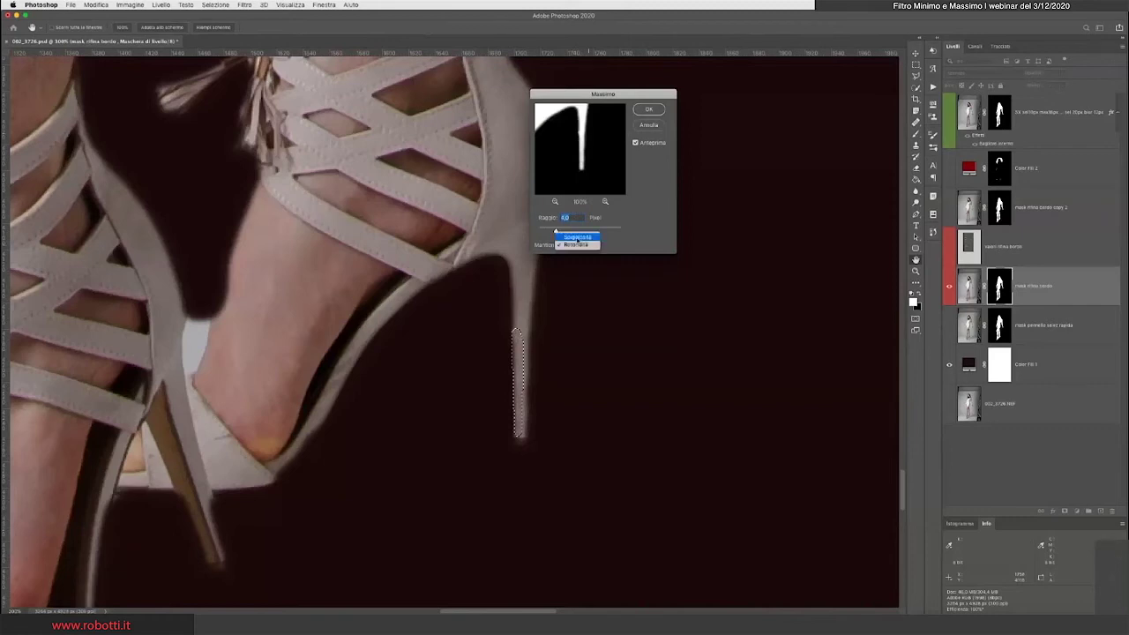
pyautogui.click(578, 237)
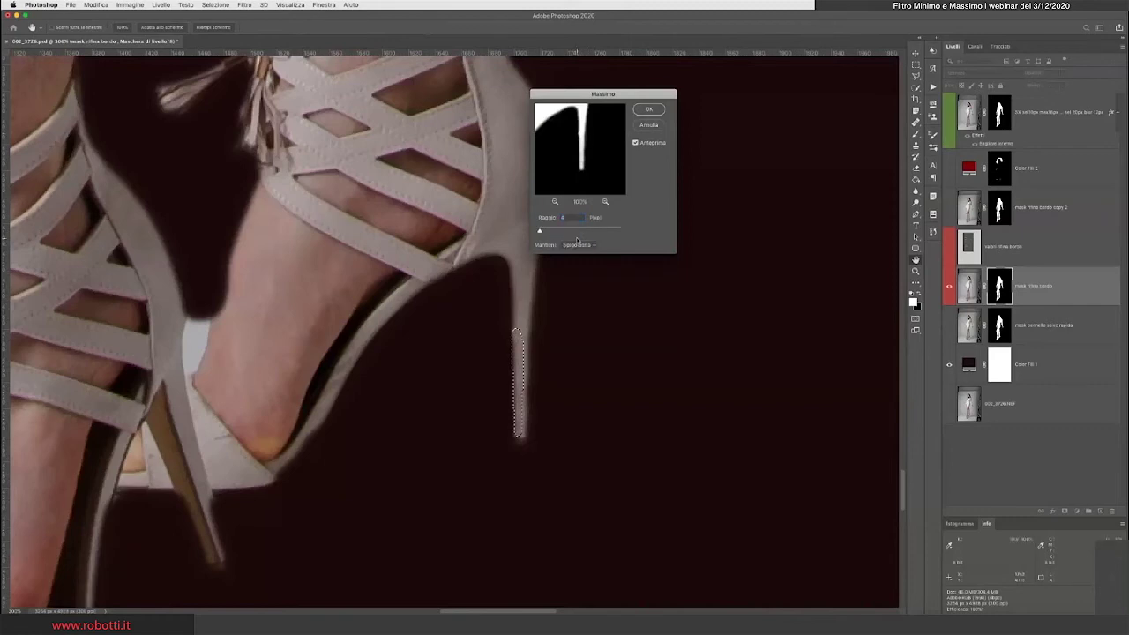
pyautogui.click(605, 203)
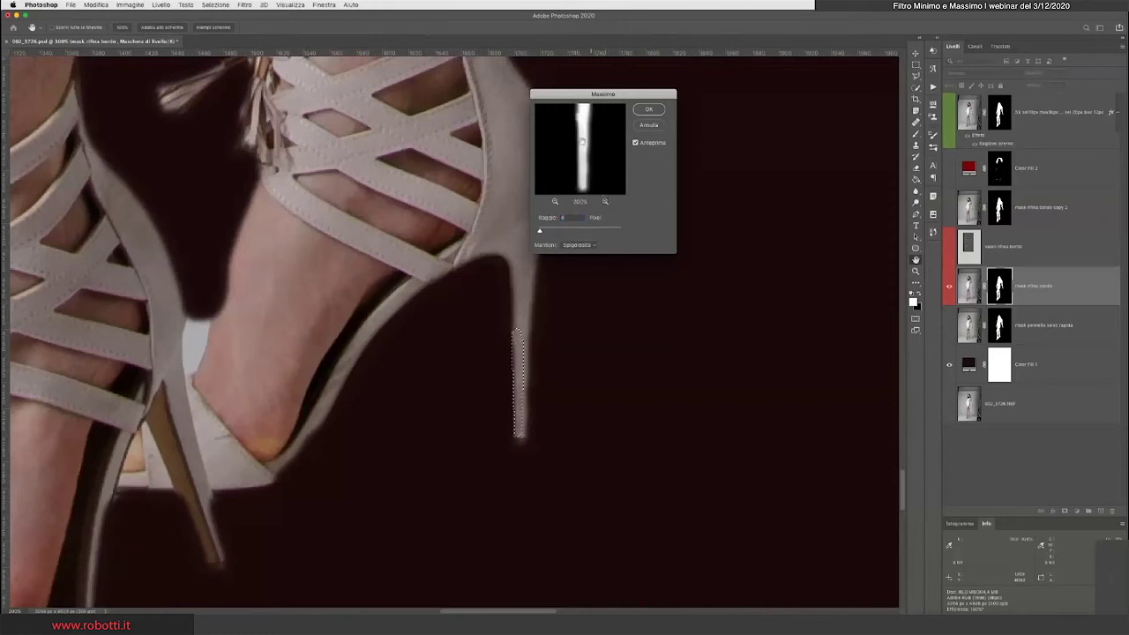
pyautogui.moveTo(582, 141); pyautogui.dragTo(577, 135)
pyautogui.click(592, 247)
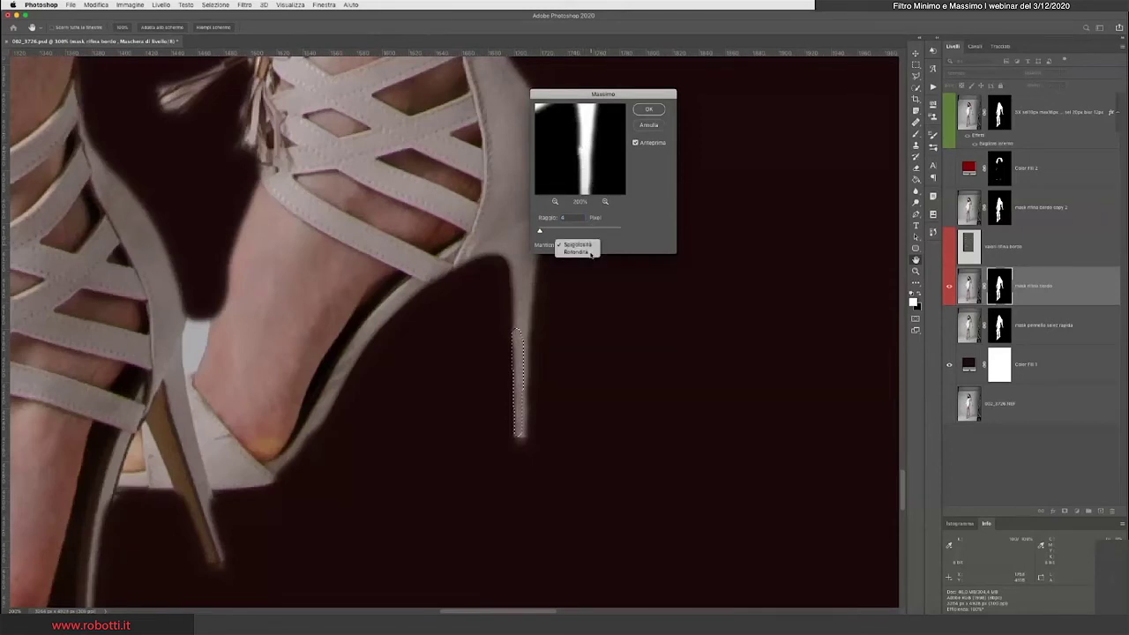
pyautogui.click(579, 253)
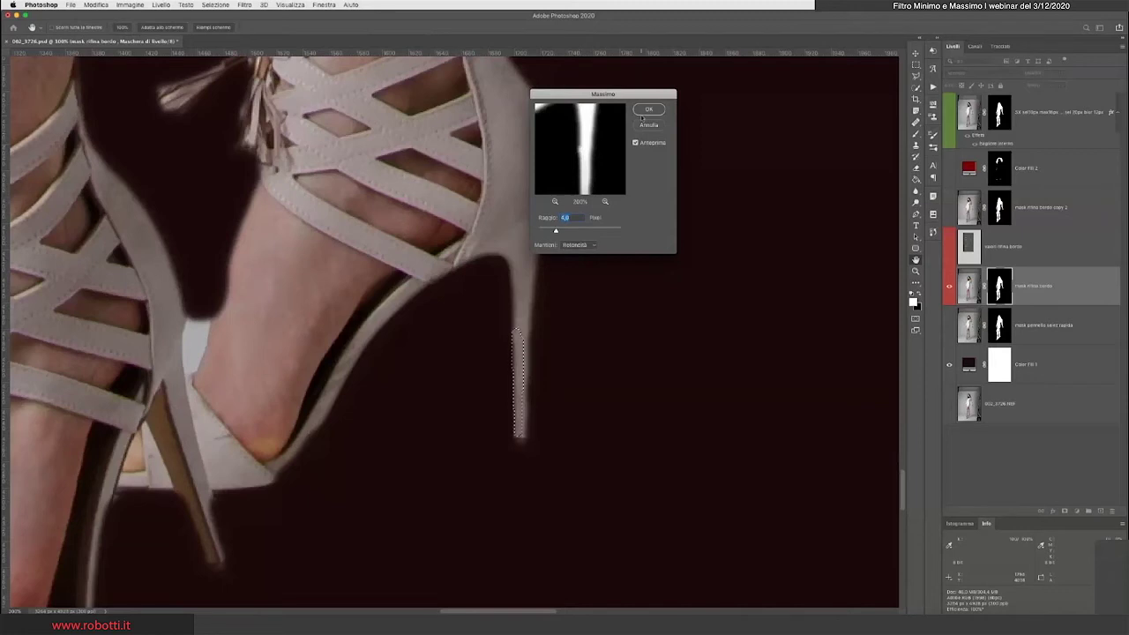
pyautogui.click(650, 109)
pyautogui.click(649, 109)
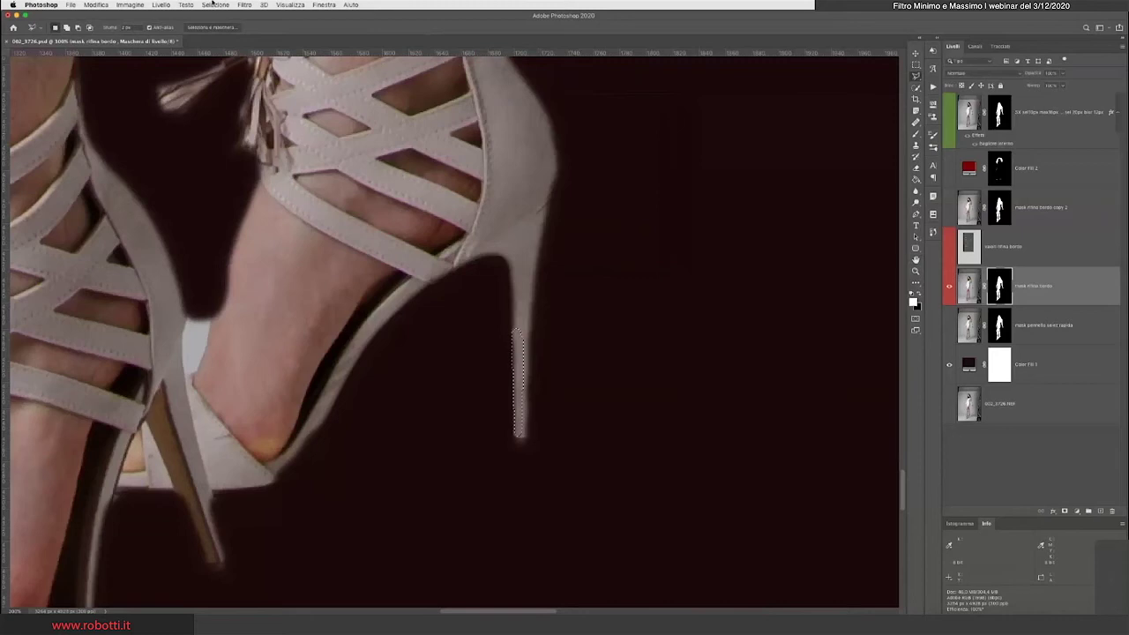
# - Deselect the heel, zoom out to see both shoes, then zoom back in to 200%
pyautogui.click(214, 4)
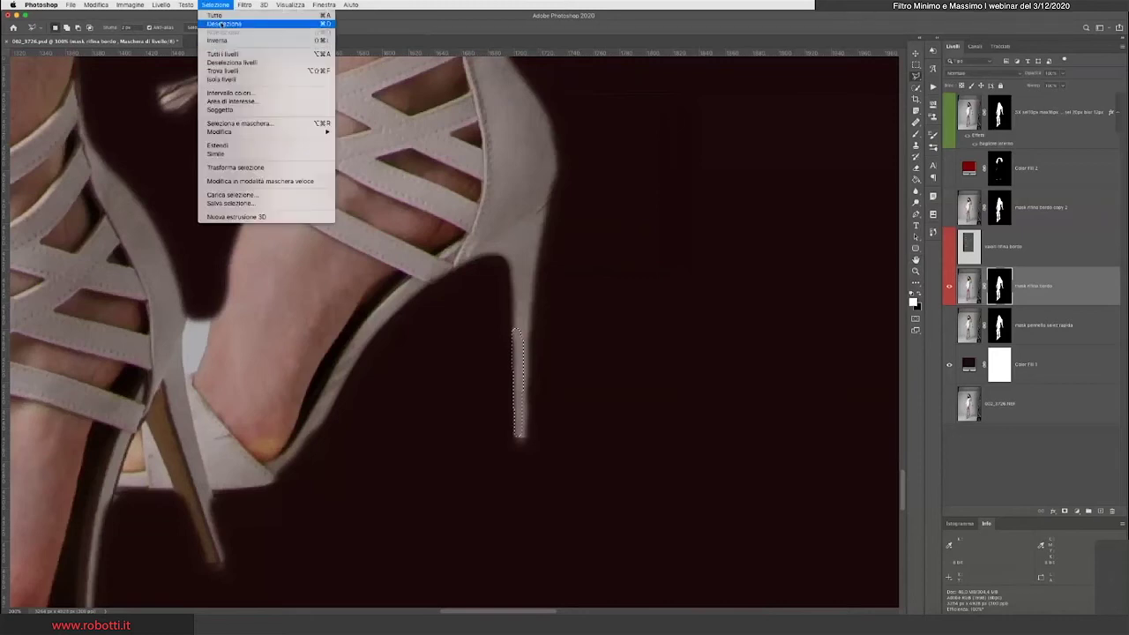
pyautogui.click(221, 24)
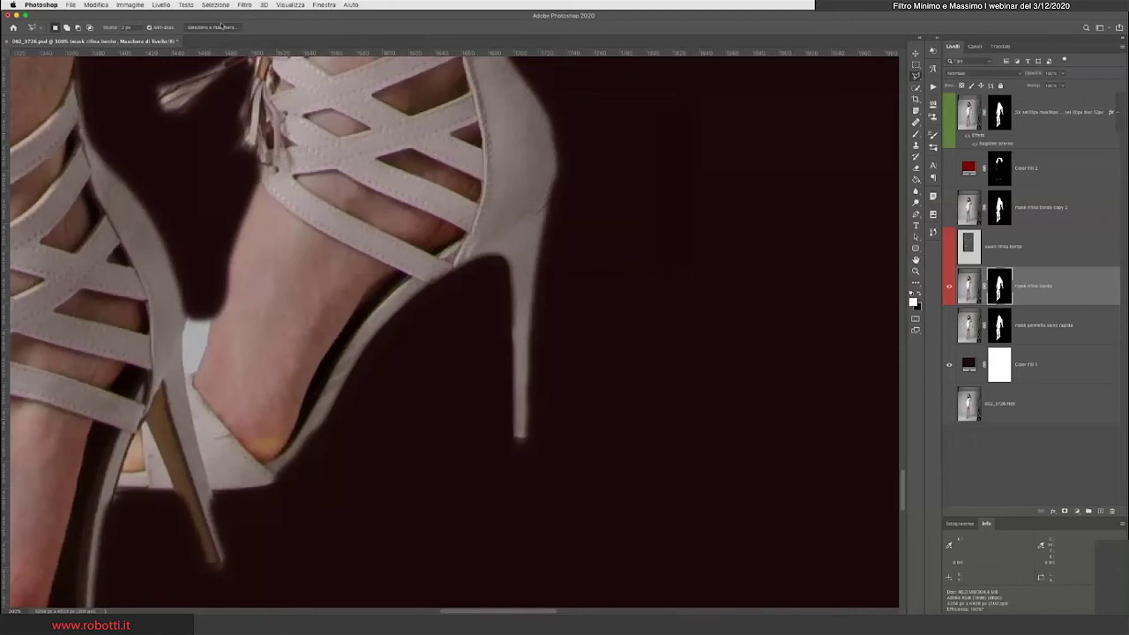
pyautogui.hotkey('ctrl', '0')
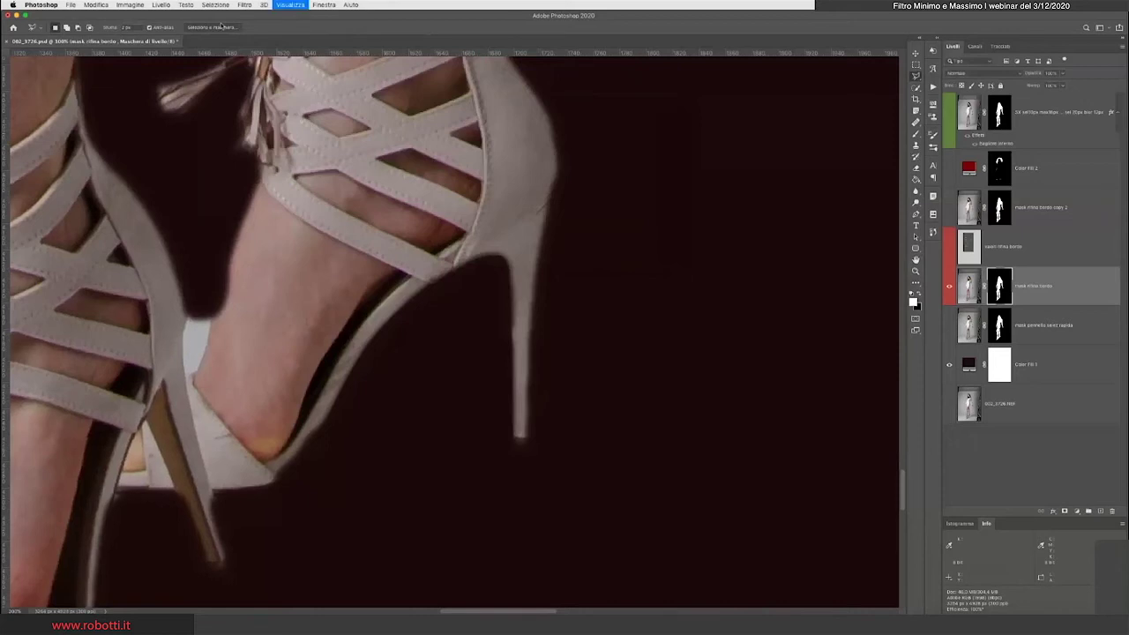
pyautogui.hotkey('ctrl', '-')
pyautogui.hotkey('ctrl', '-')
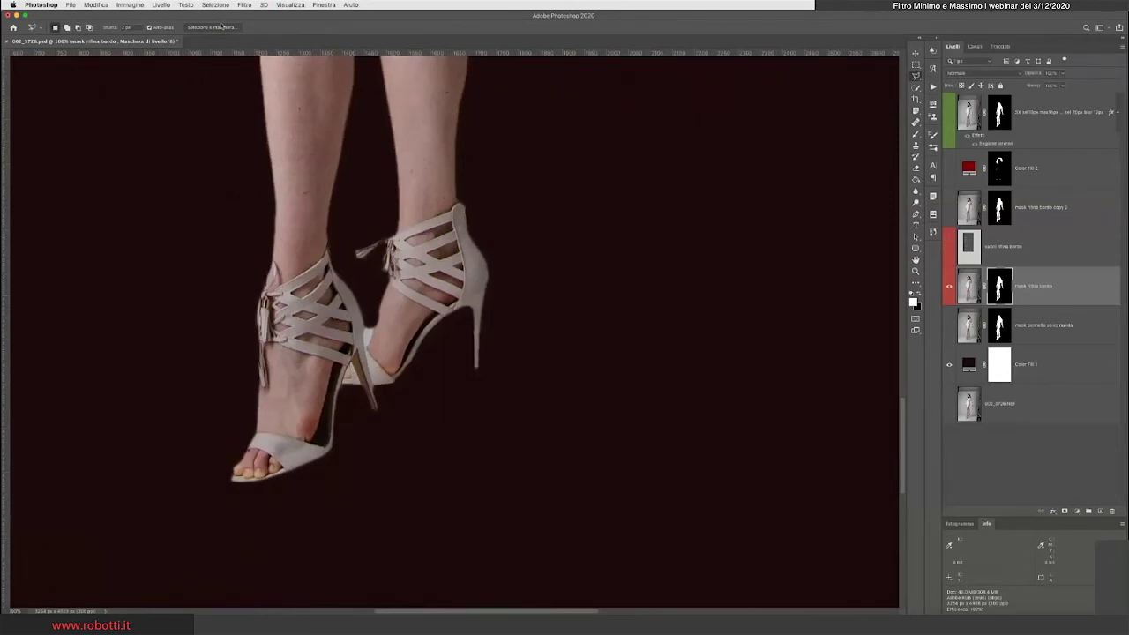
pyautogui.press('z')
pyautogui.click(472, 255)
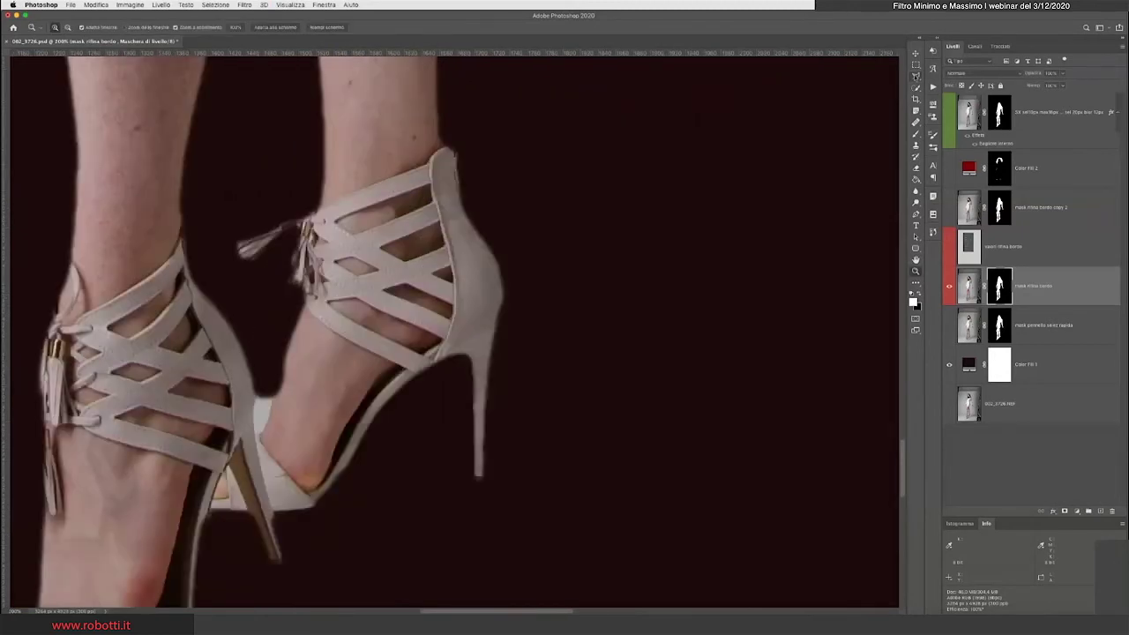
# - Trace a Polygonal Lasso selection down the right shoe's back edge to the heel curve
pyautogui.click(916, 76)
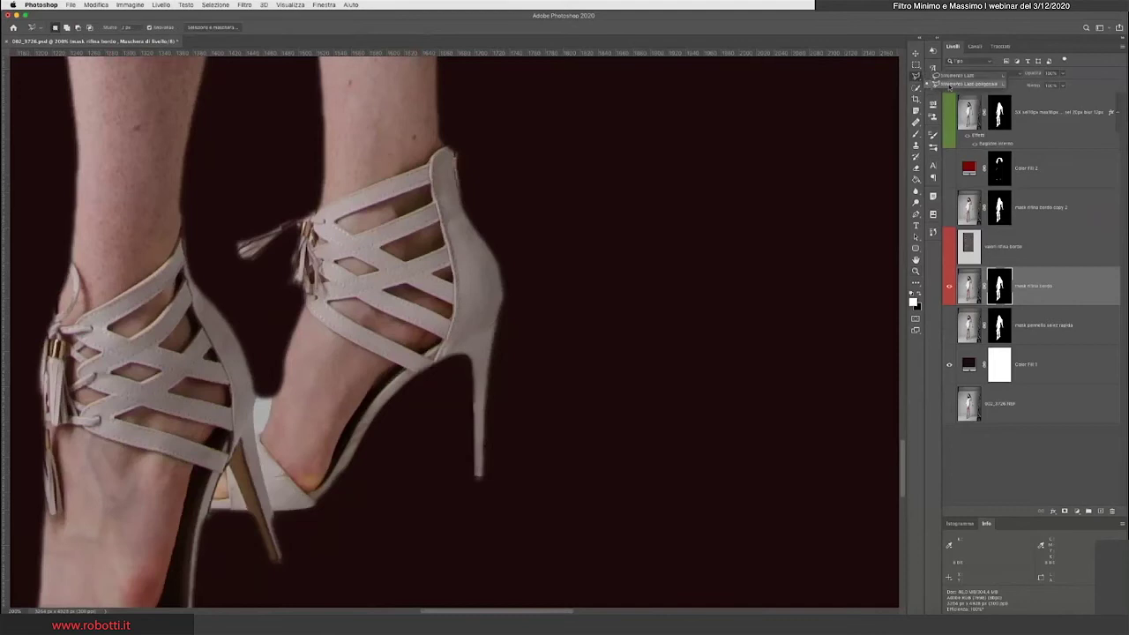
pyautogui.click(949, 84)
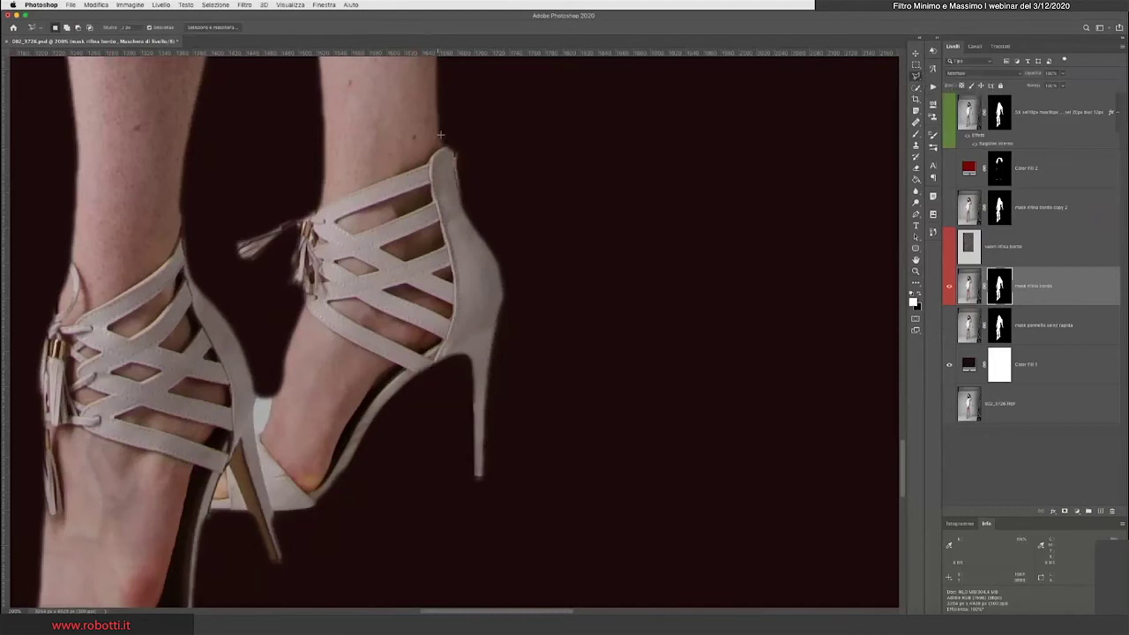
pyautogui.click(447, 148)
pyautogui.click(456, 195)
pyautogui.click(504, 323)
pyautogui.click(508, 287)
pyautogui.click(504, 264)
pyautogui.click(481, 226)
pyautogui.click(465, 181)
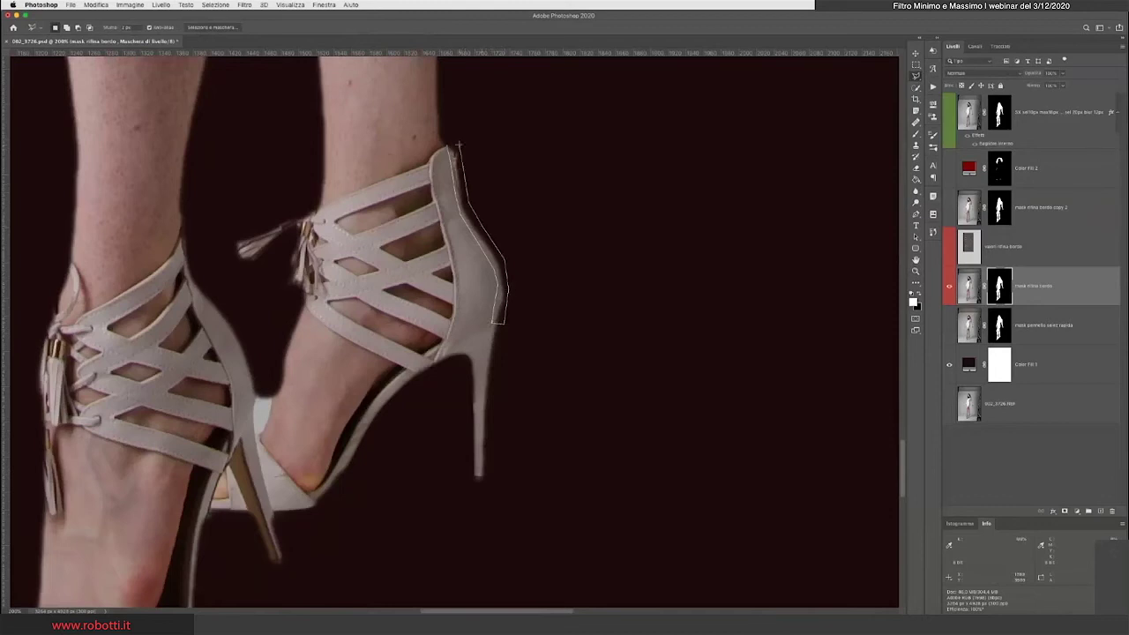
pyautogui.click(450, 144)
pyautogui.click(245, 5)
pyautogui.moveTo(264, 185)
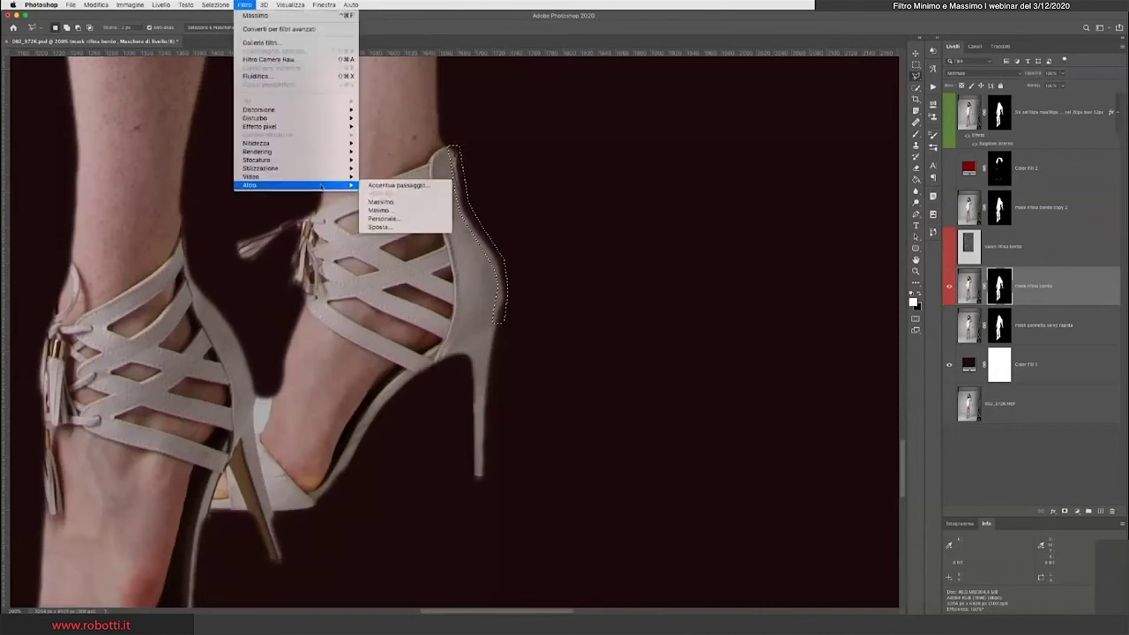
# - Set the Maximum filter radius to 2 pixels and compare the preview on and off
pyautogui.click(395, 203)
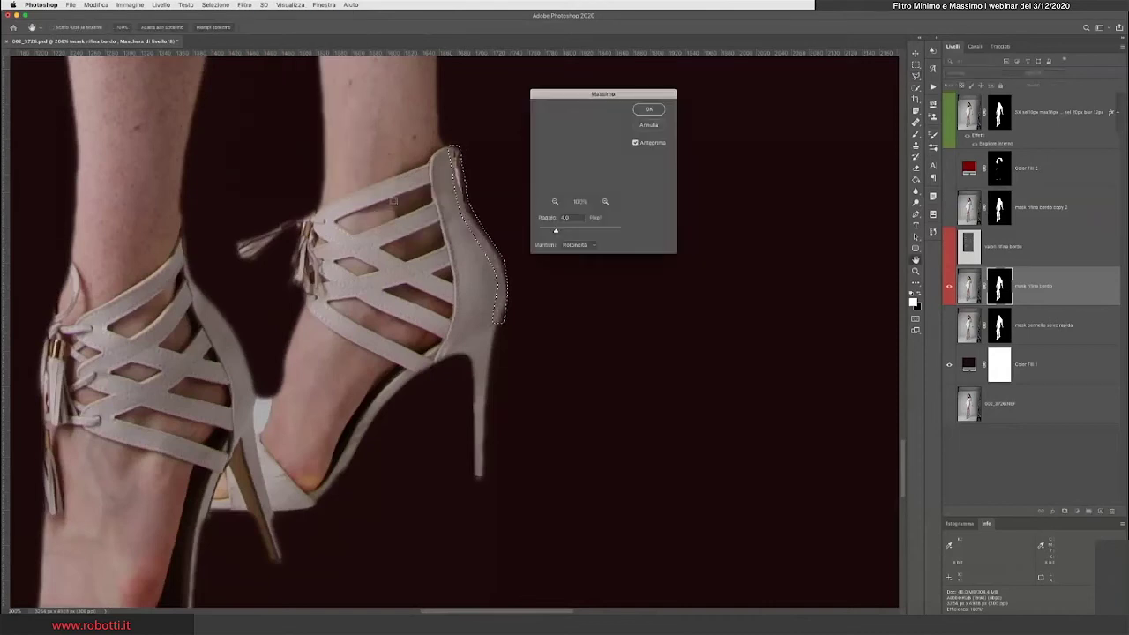
pyautogui.click(535, 231)
pyautogui.write('1')
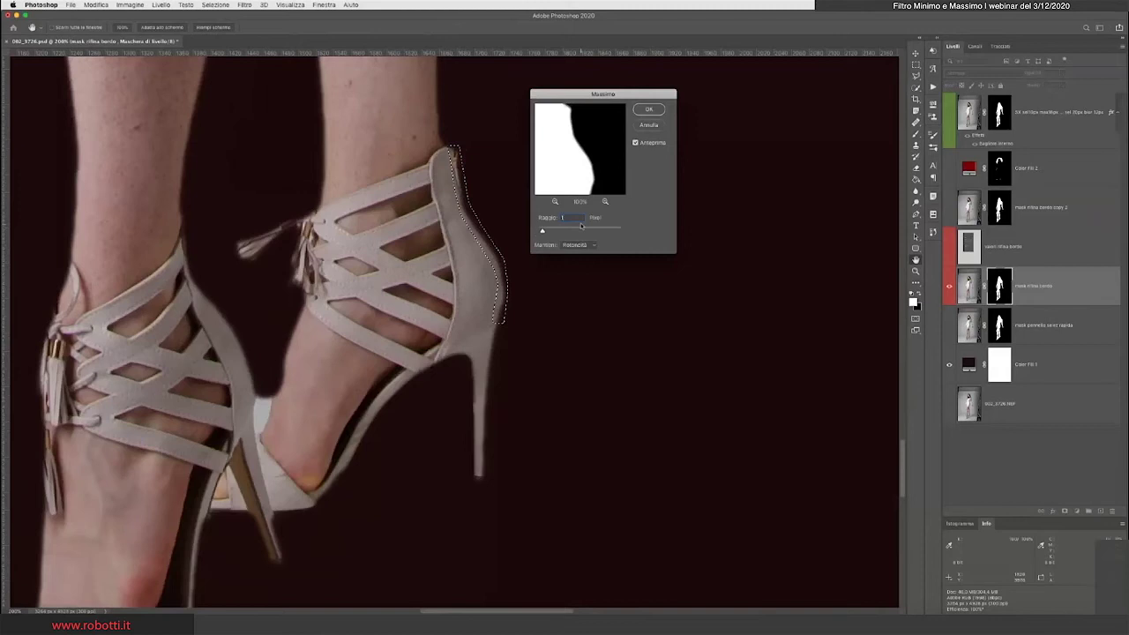
pyautogui.press('Up')
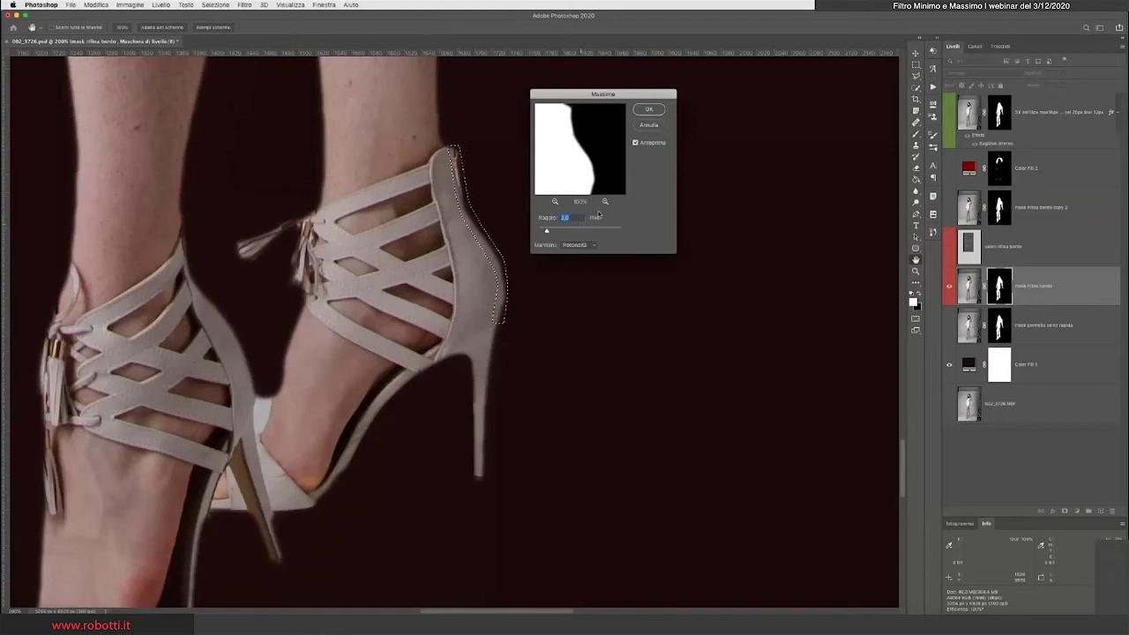
pyautogui.click(635, 143)
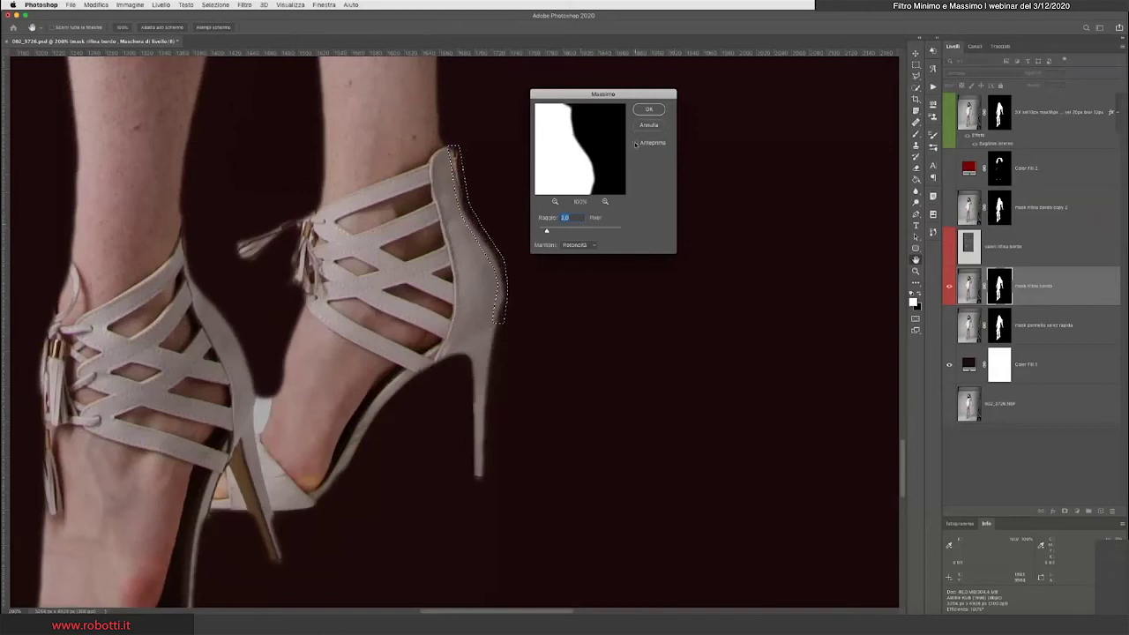
pyautogui.click(635, 143)
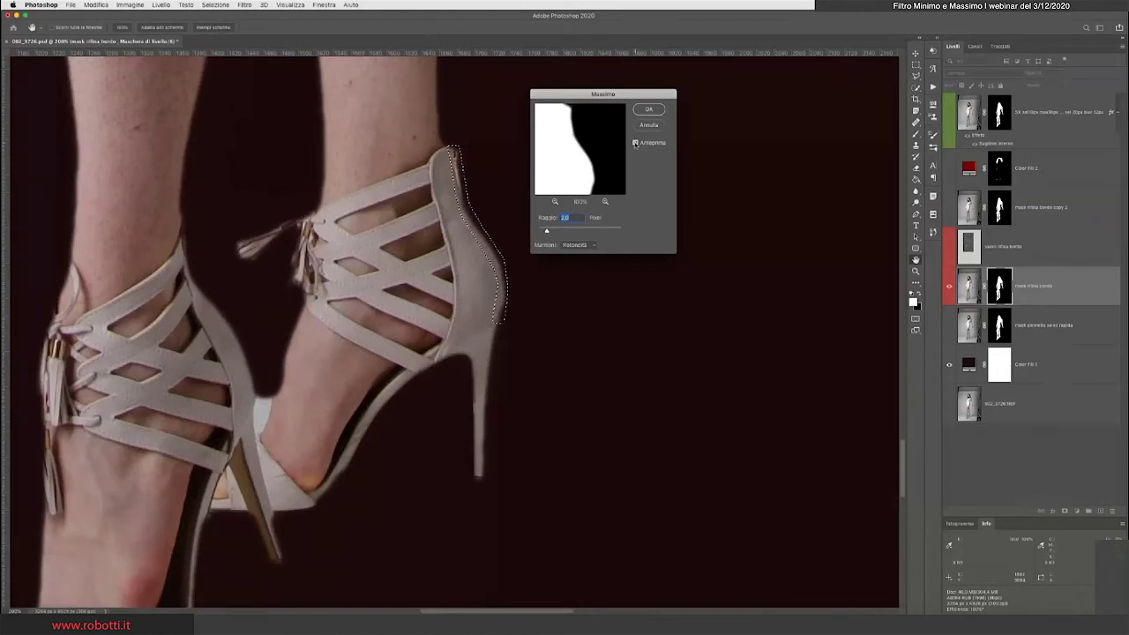
# - Raise the radius slightly and compare the expanded heel edge with the original
pyautogui.press('Up')
pyautogui.press('Up')
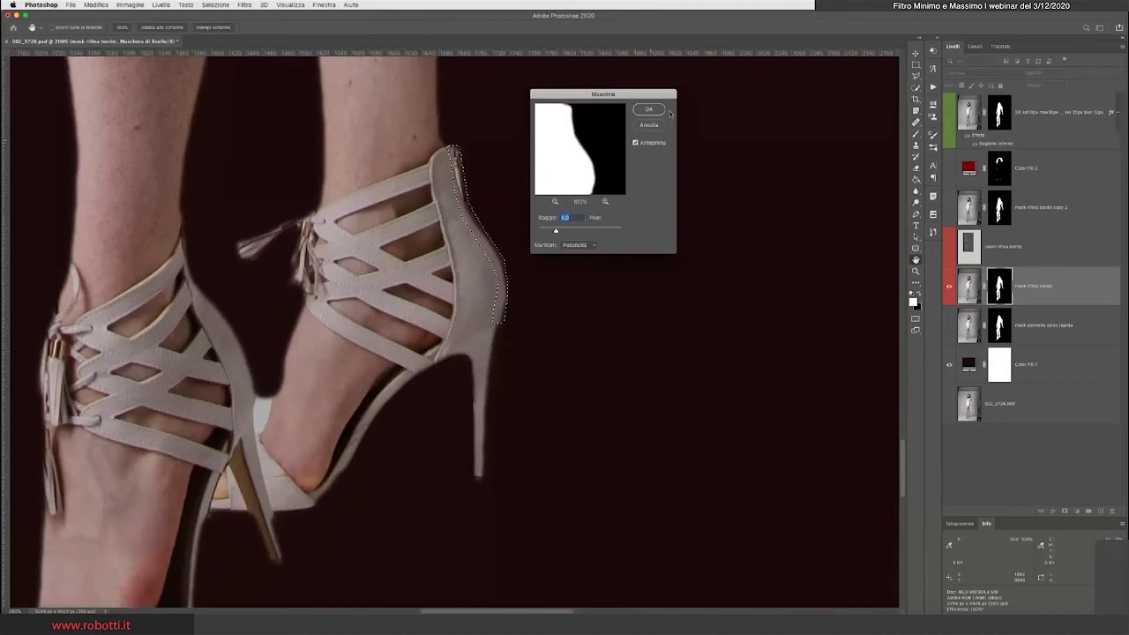
pyautogui.click(635, 142)
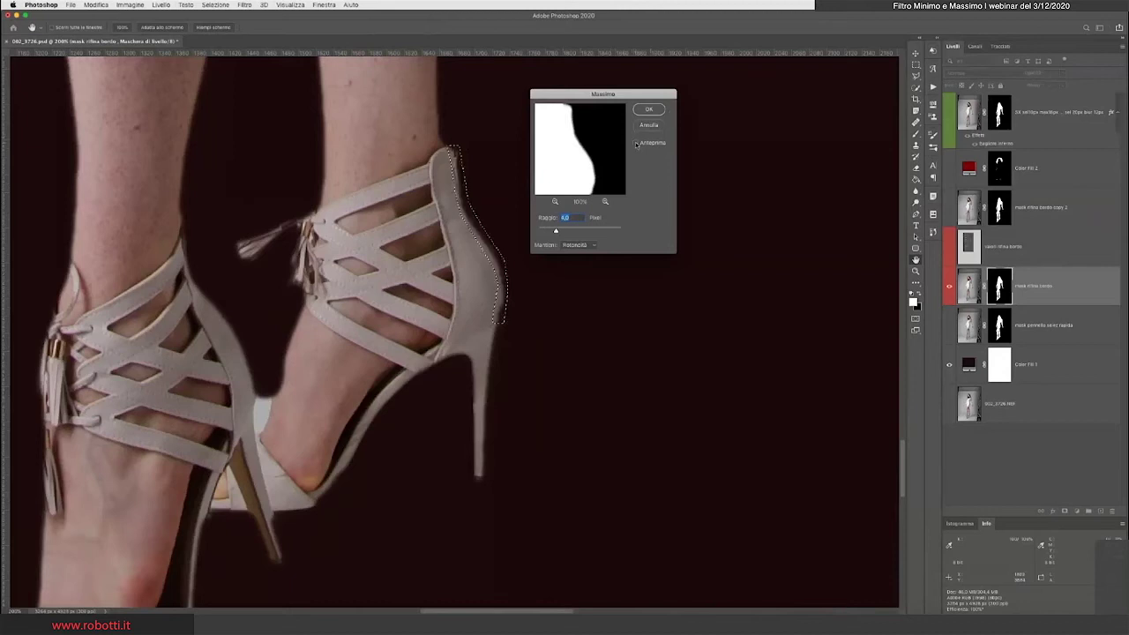
pyautogui.click(635, 142)
pyautogui.click(635, 142)
pyautogui.click(635, 142)
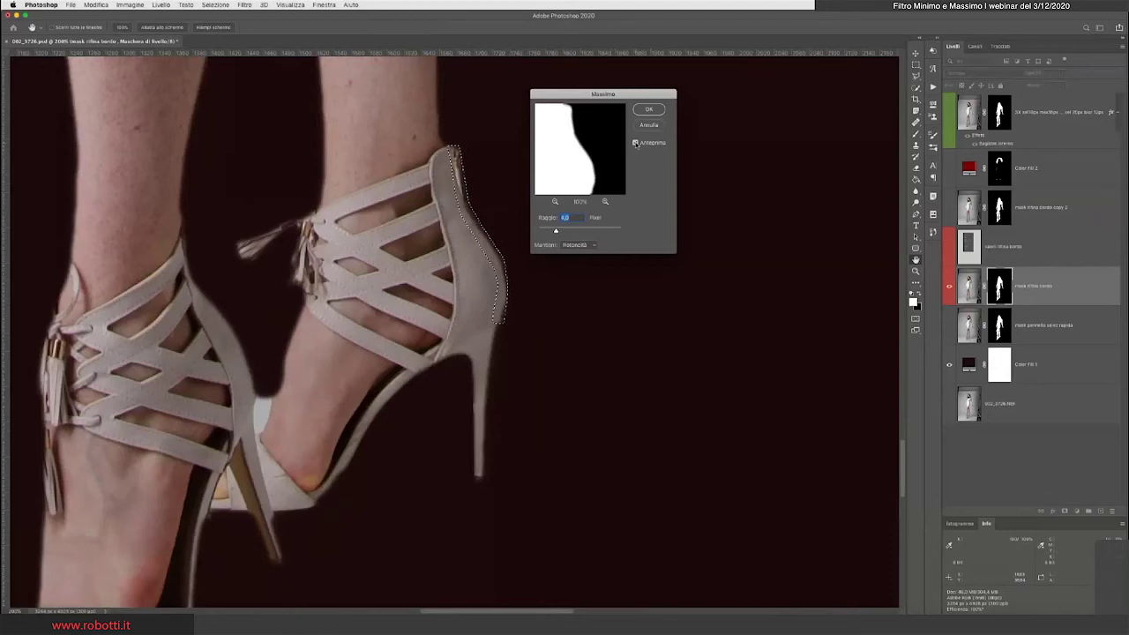
pyautogui.click(635, 142)
pyautogui.click(635, 142)
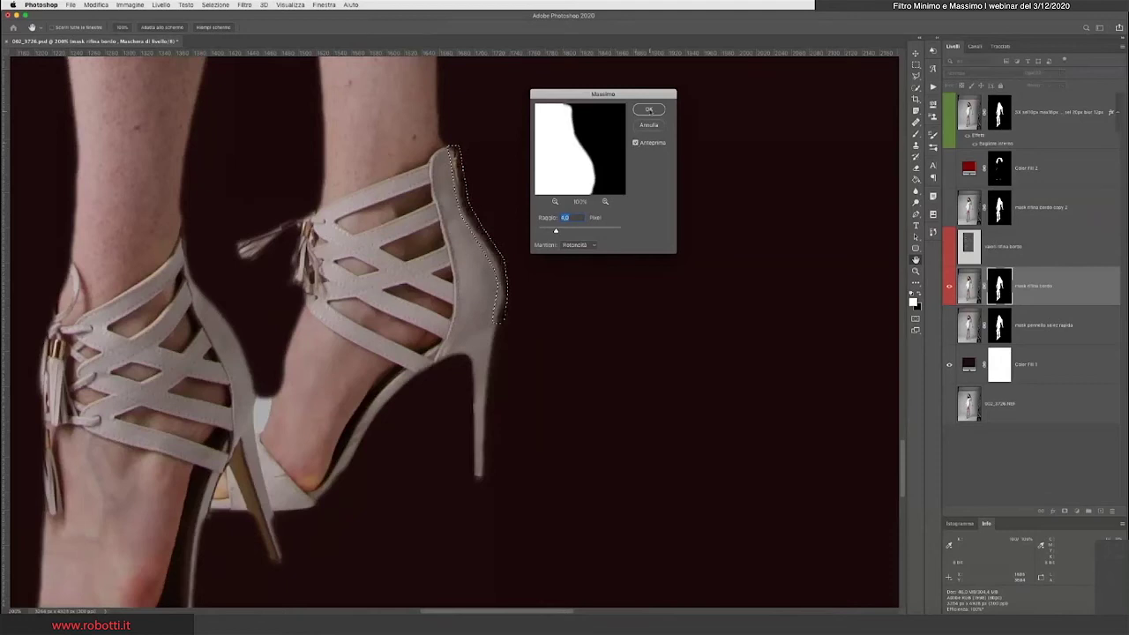
# - Apply the Maximum filter, deselect, and zoom in toward the model's head
pyautogui.click(648, 110)
pyautogui.click(215, 5)
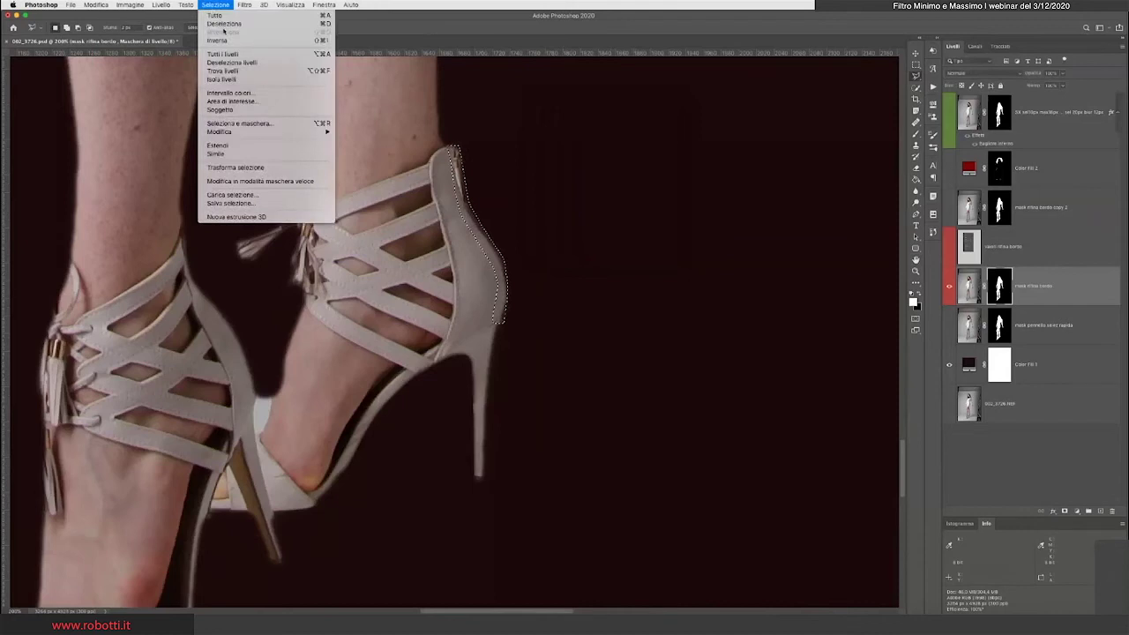
pyautogui.click(226, 24)
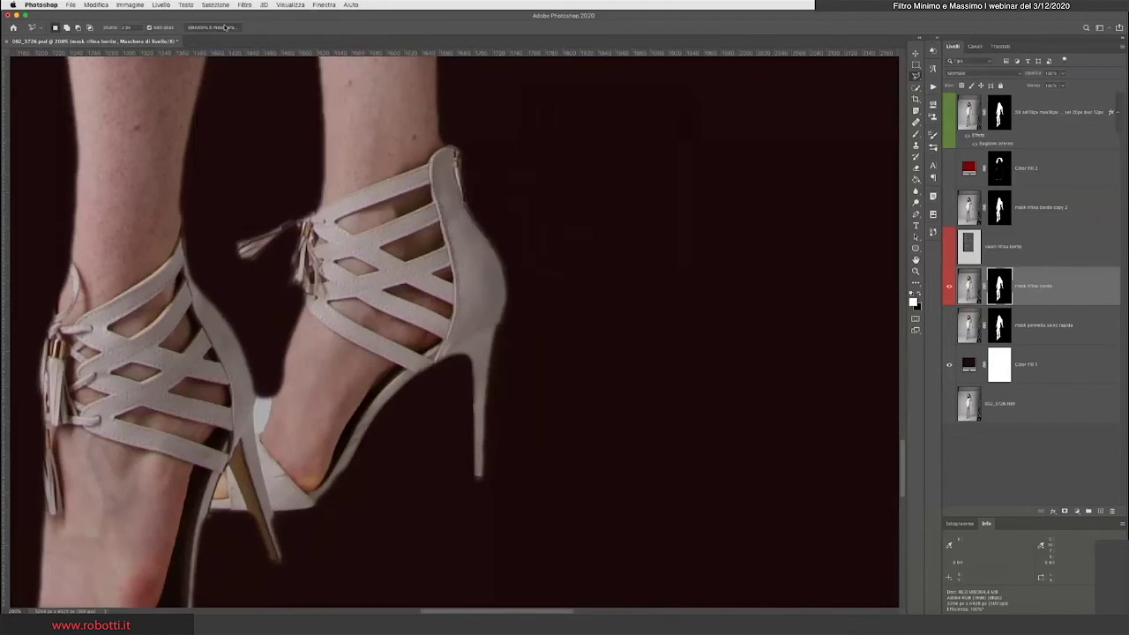
pyautogui.press('super+0')
pyautogui.click(497, 194)
# - Zoom to 100% and lasso a thin strip along the hair's left edge on the layer mask
pyautogui.click(424, 255)
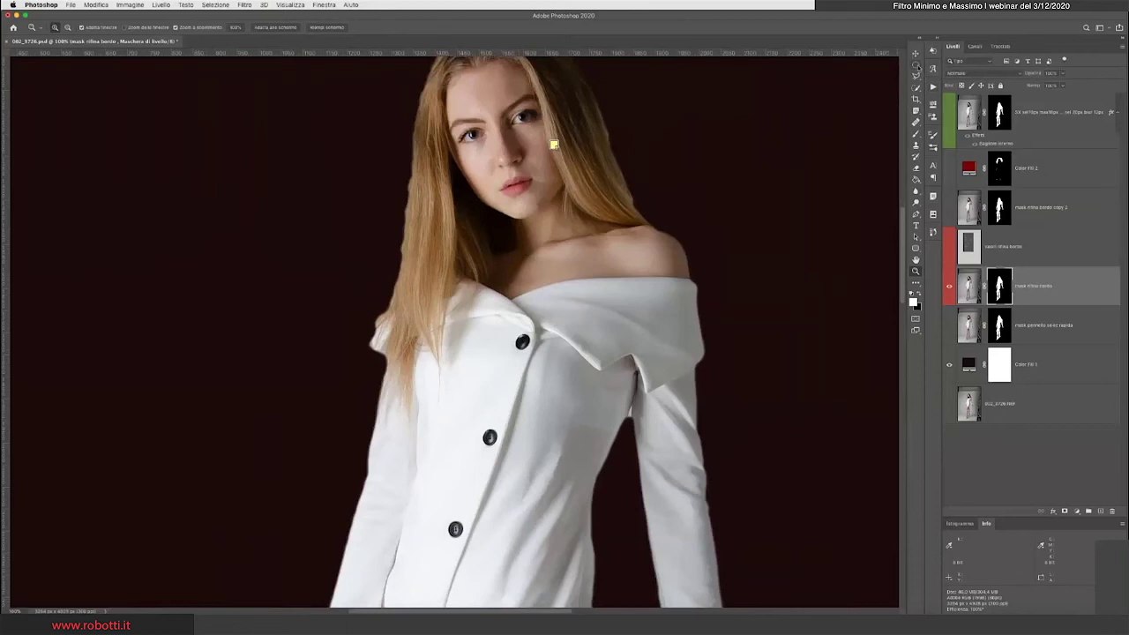
pyautogui.click(916, 76)
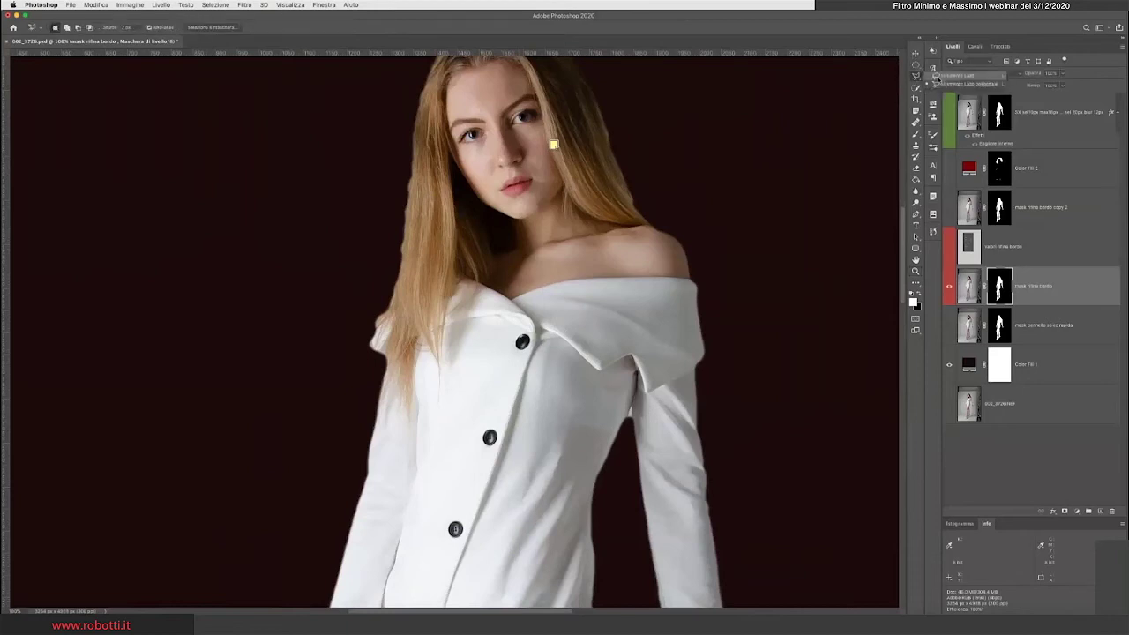
pyautogui.click(937, 77)
pyautogui.moveTo(444, 132); pyautogui.dragTo(417, 307)
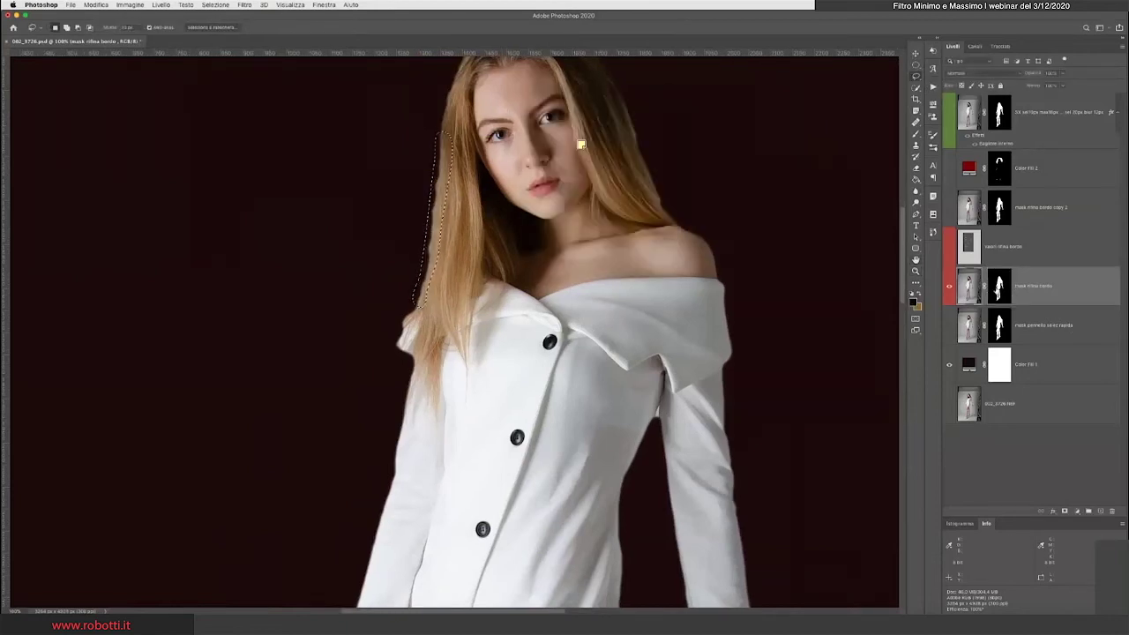
pyautogui.click(1000, 286)
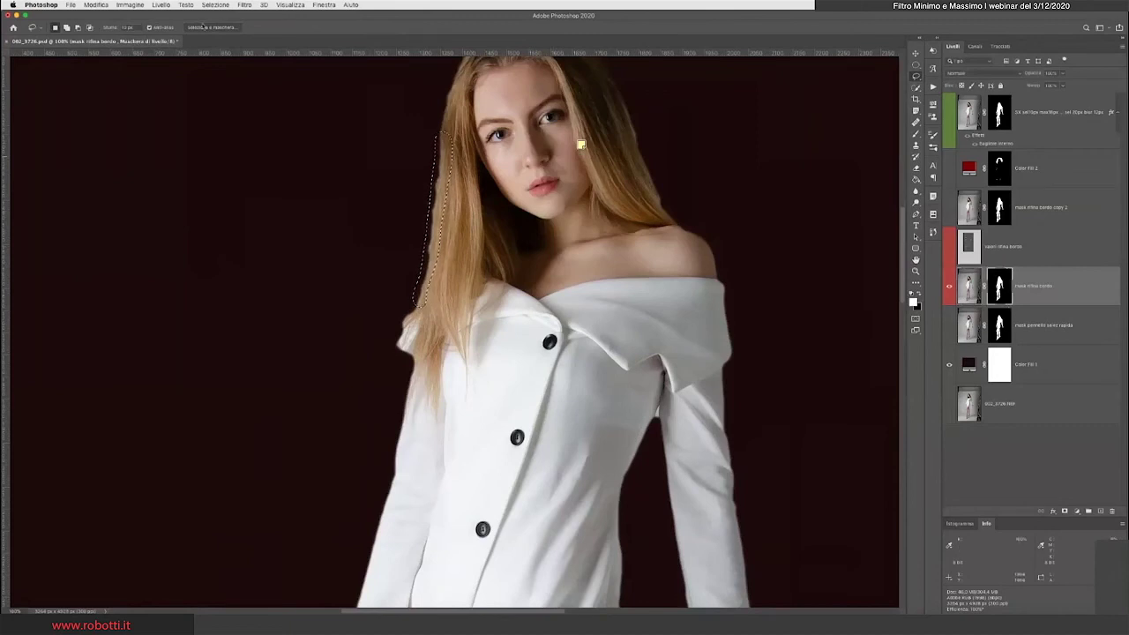
# - Preview the Maximum filter at radii from 1 to about 11, then cancel it
pyautogui.click(245, 5)
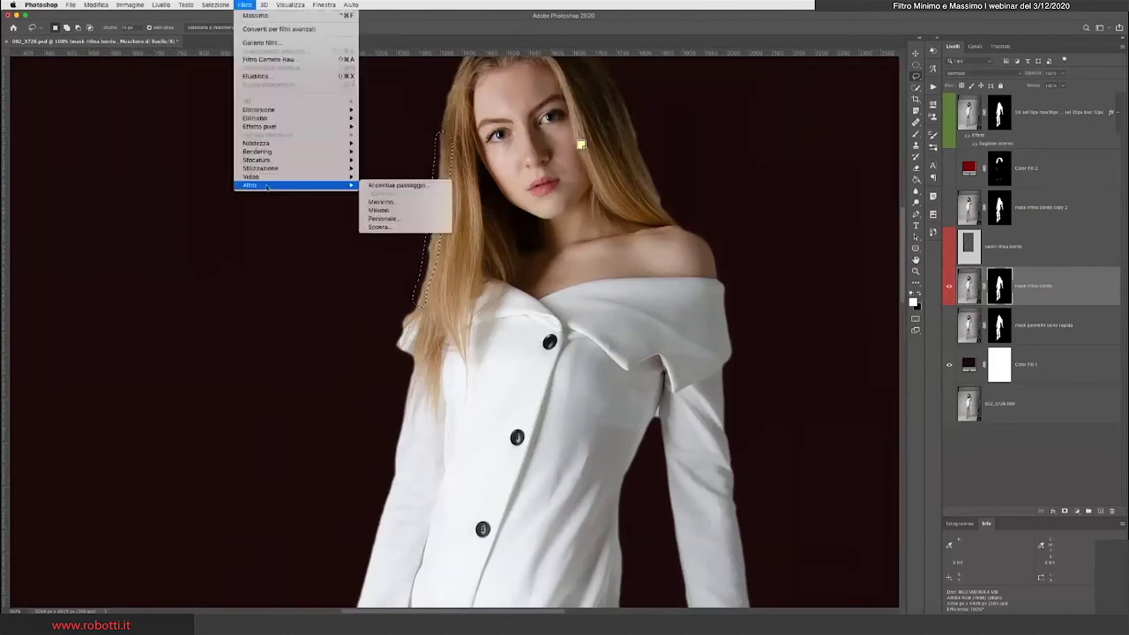
pyautogui.click(372, 202)
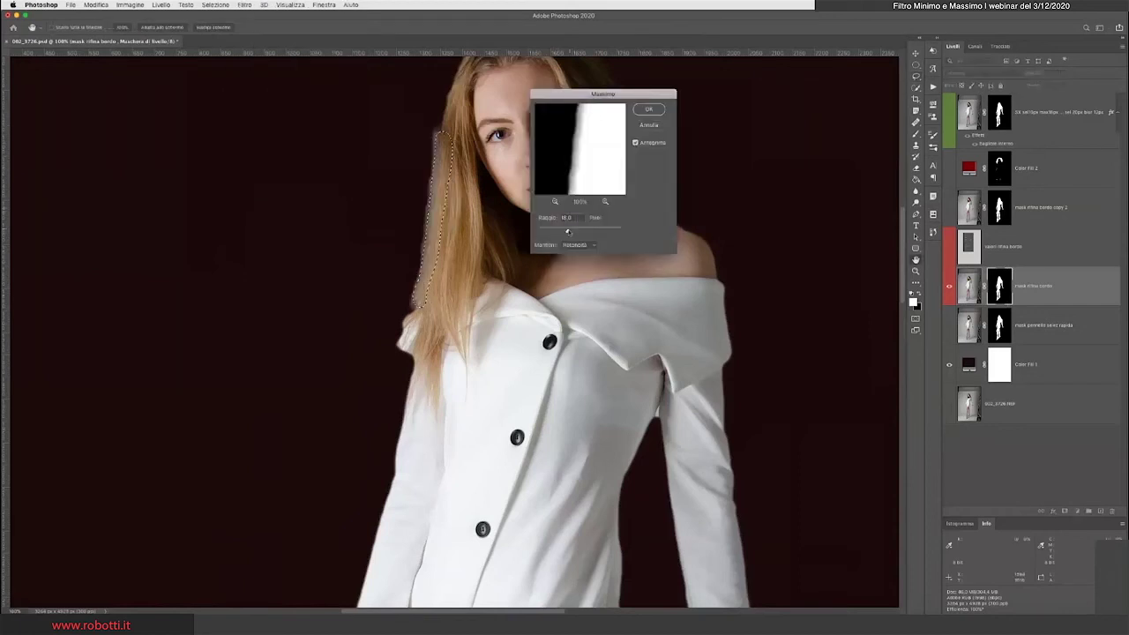
pyautogui.moveTo(569, 232); pyautogui.dragTo(542, 232)
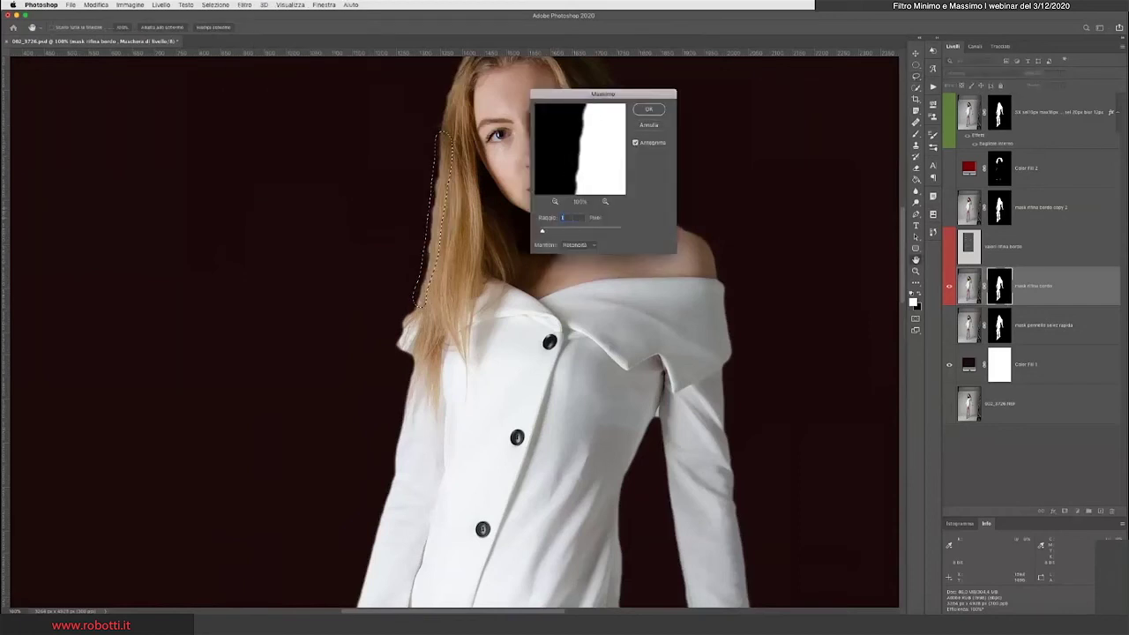
pyautogui.moveTo(542, 231); pyautogui.dragTo(564, 231)
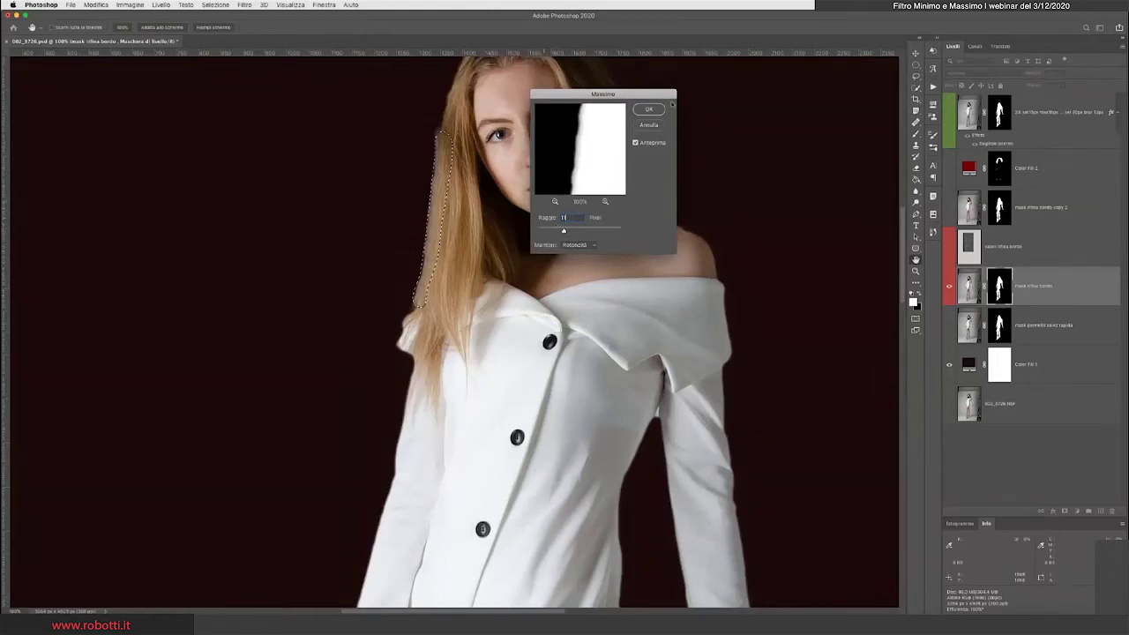
pyautogui.click(651, 125)
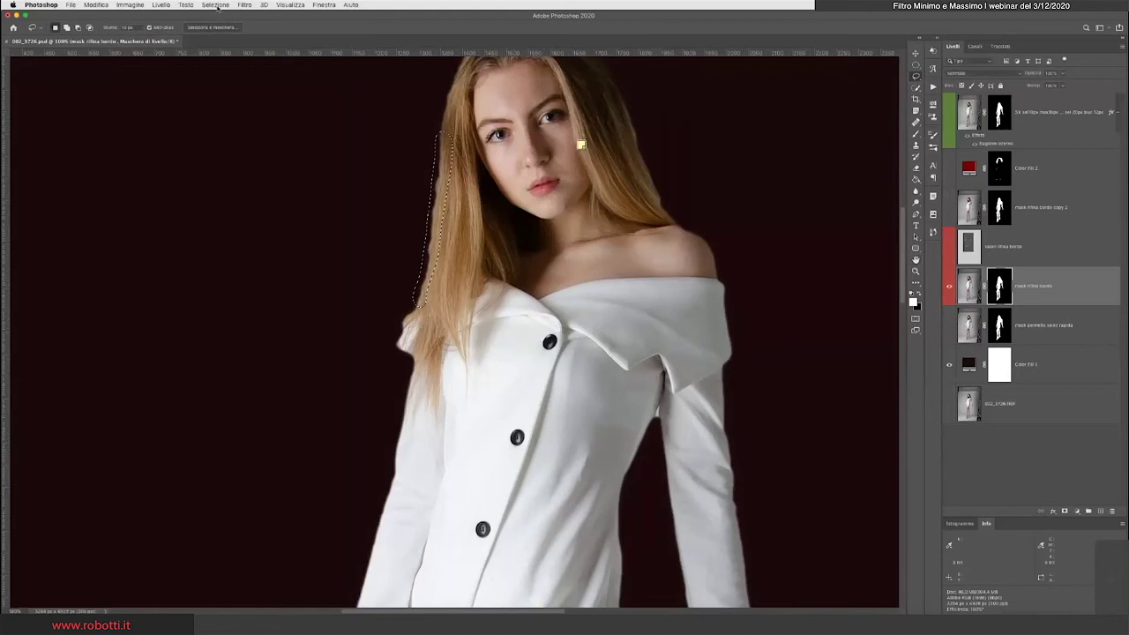
# - Hide the selection edges and apply the Maximum filter to the mask at a 4 px radius
pyautogui.click(284, 6)
pyautogui.moveTo(291, 174)
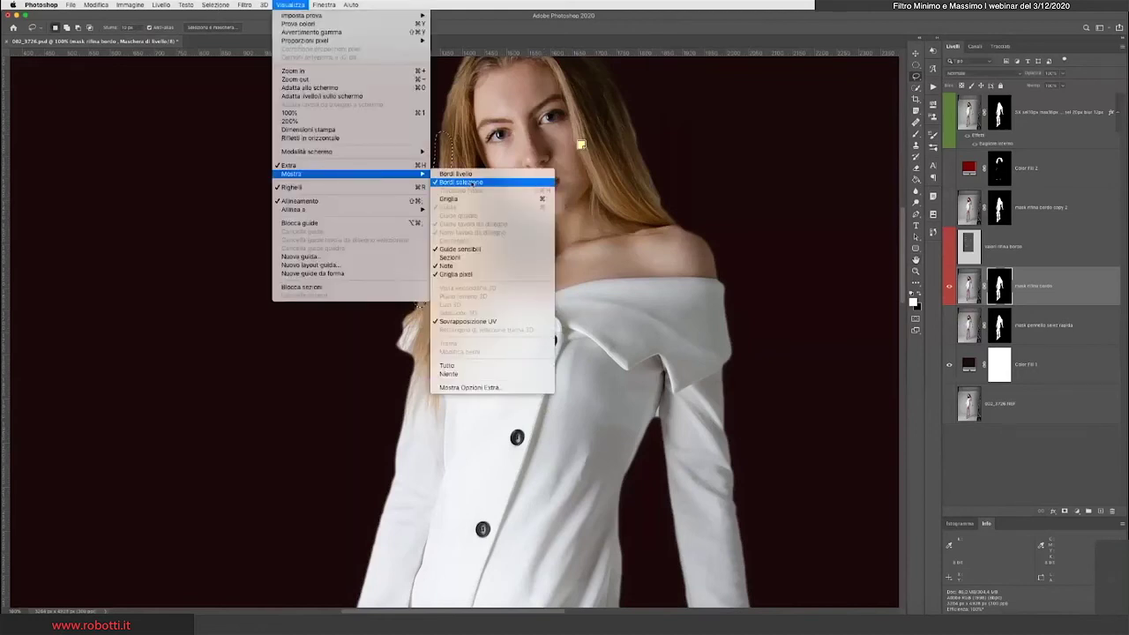
pyautogui.click(472, 182)
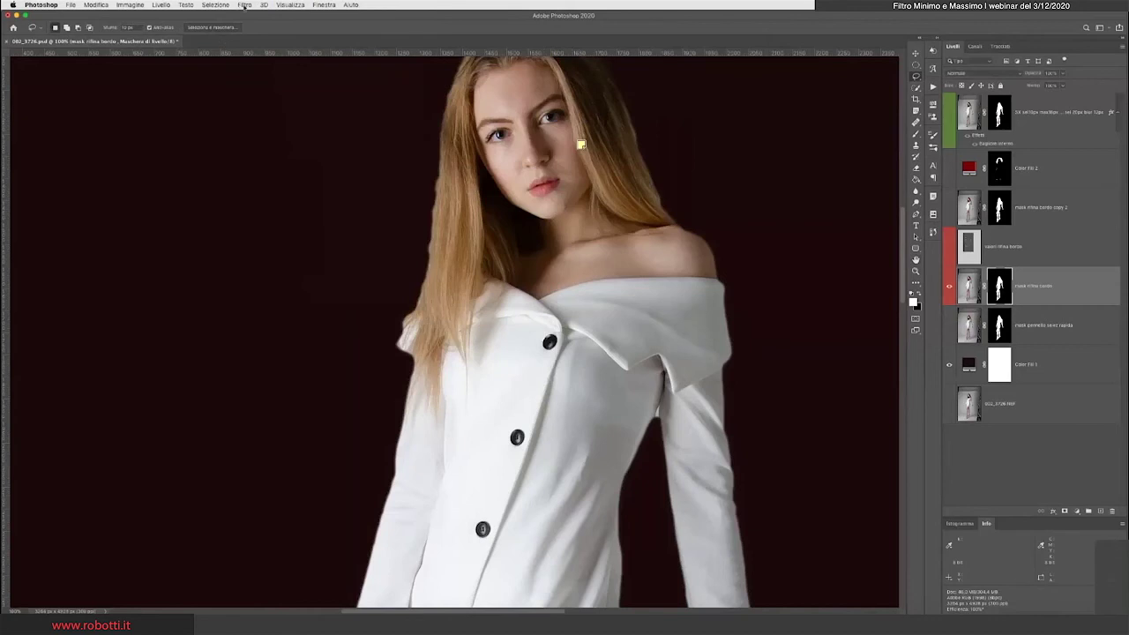
pyautogui.click(244, 6)
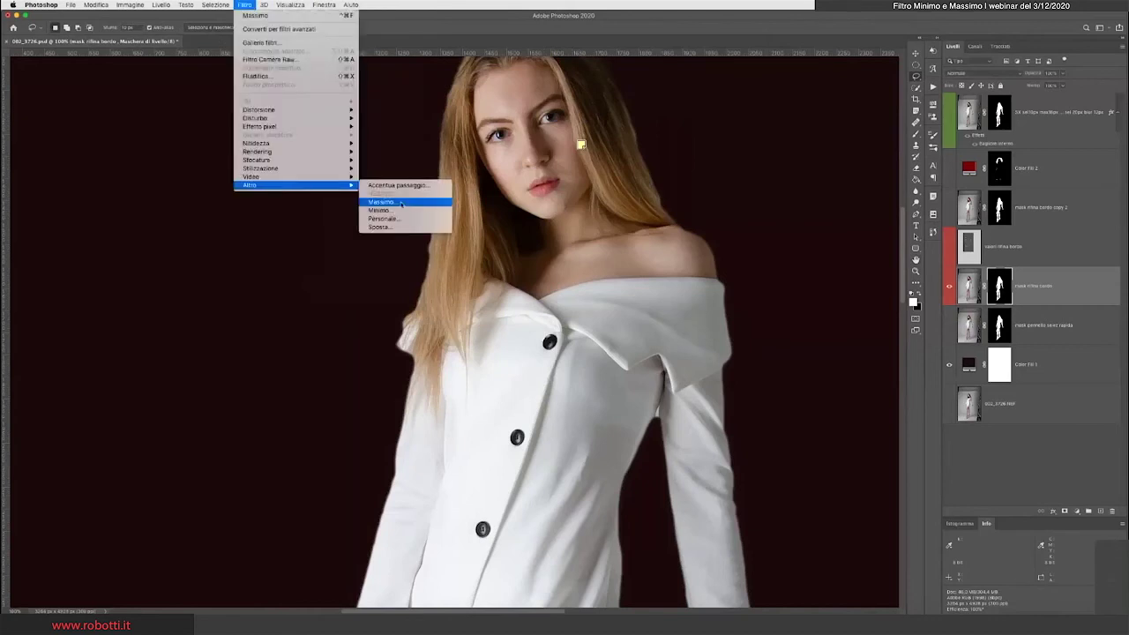
pyautogui.click(402, 202)
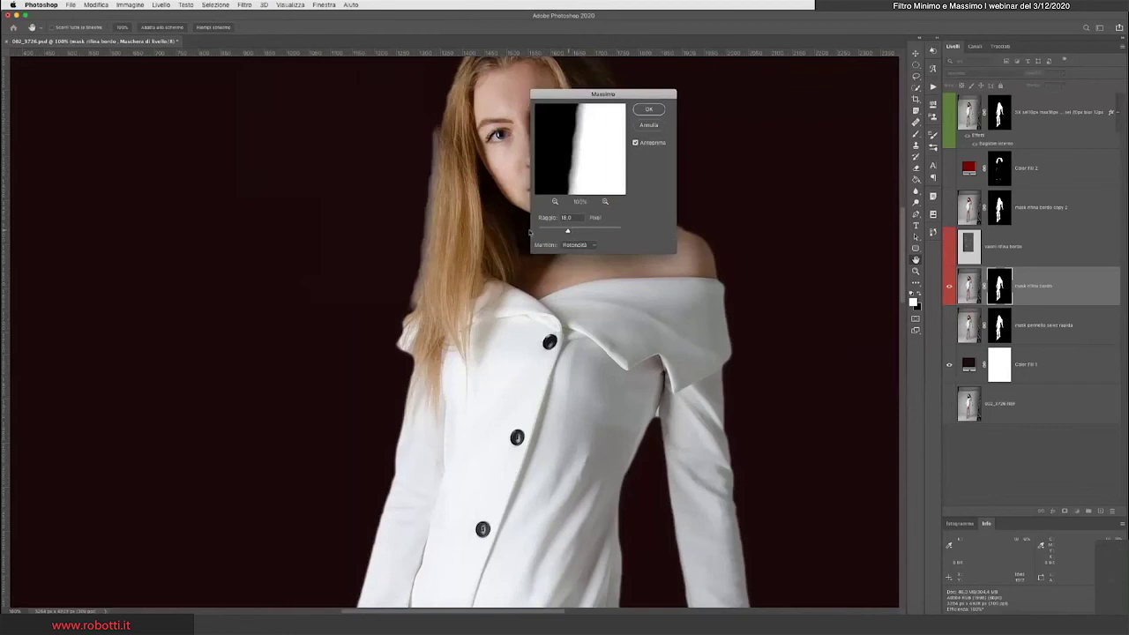
pyautogui.moveTo(530, 232); pyautogui.dragTo(522, 229)
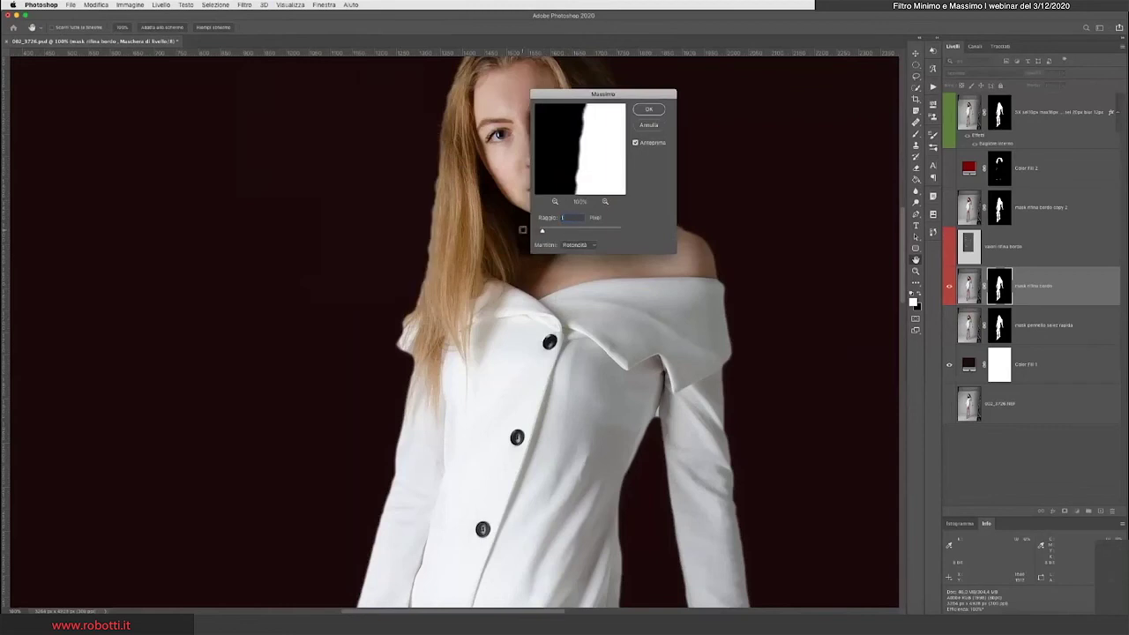
pyautogui.write('10')
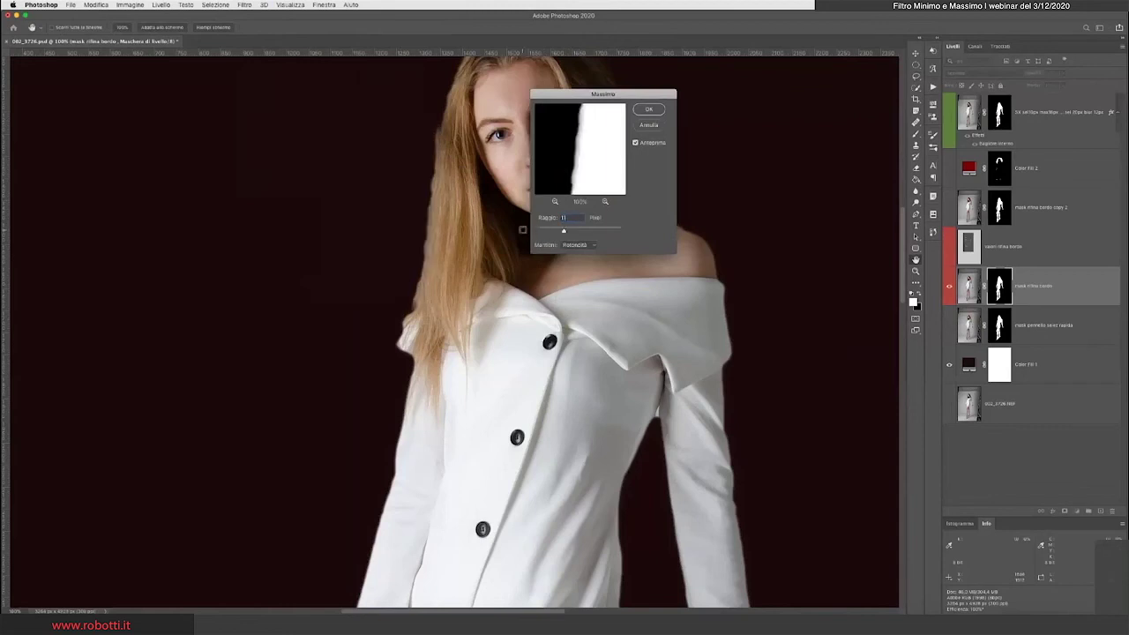
pyautogui.press('Tab')
pyautogui.write('1')
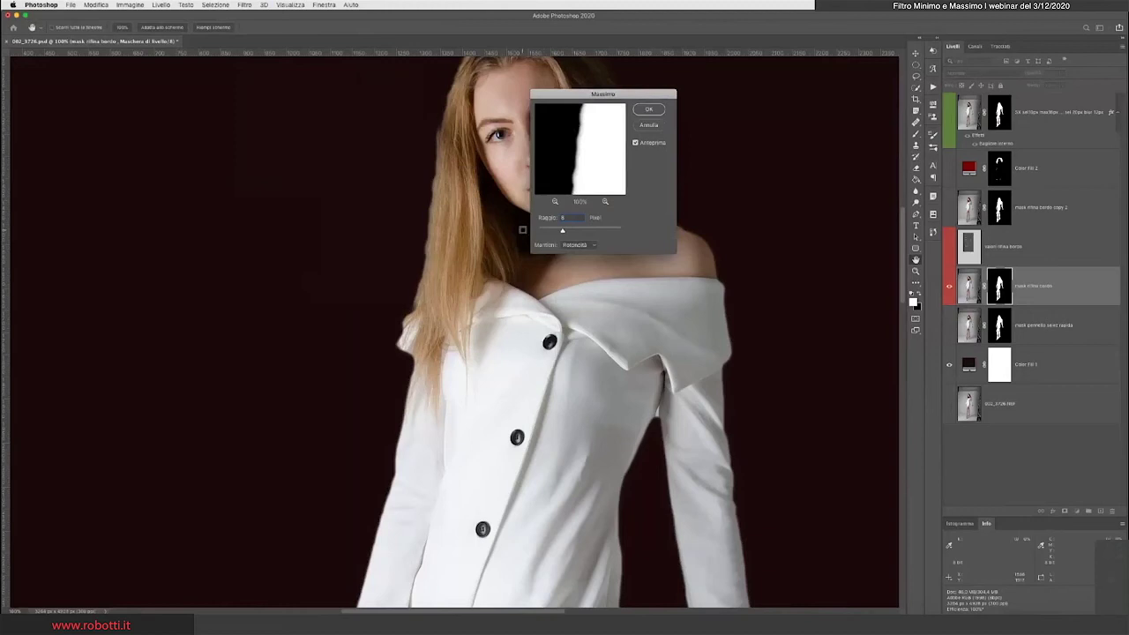
pyautogui.press('Tab')
pyautogui.write('4')
pyautogui.press('Return')
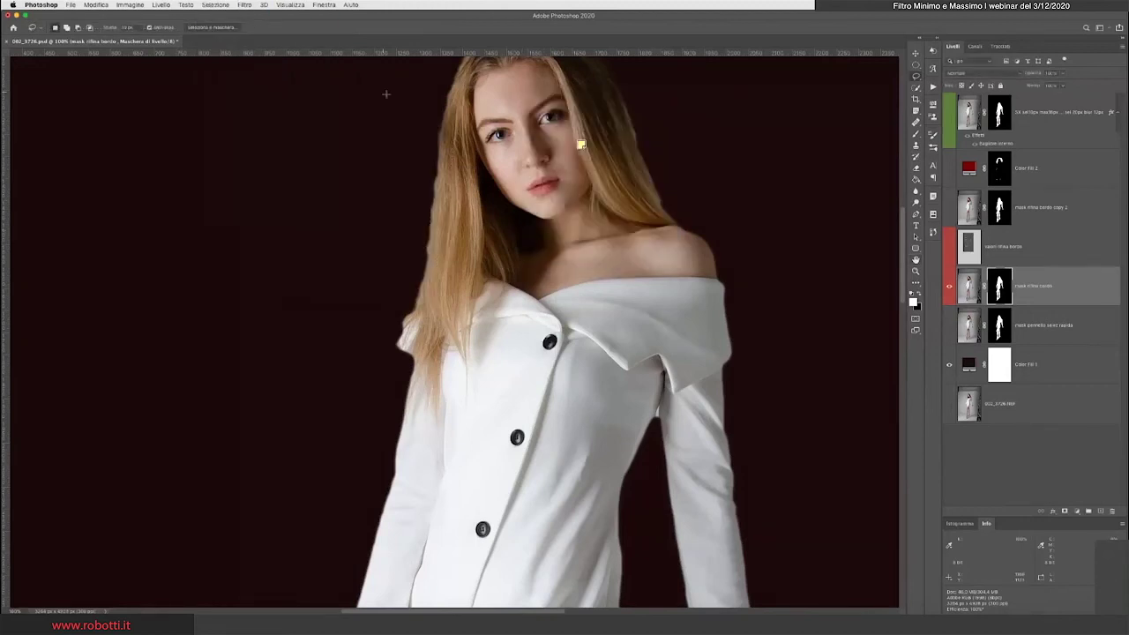
# - Drop the selection and select another stretch of the hair's left edge
pyautogui.hotkey('ctrl', 'd')
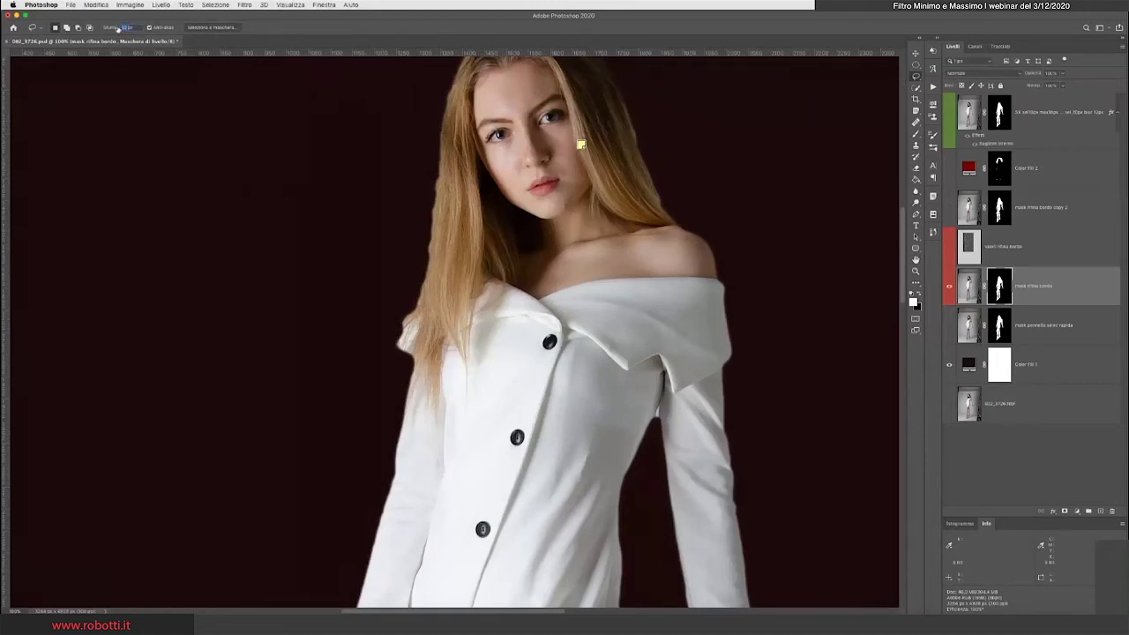
pyautogui.hscroll(-5, 459, 216)
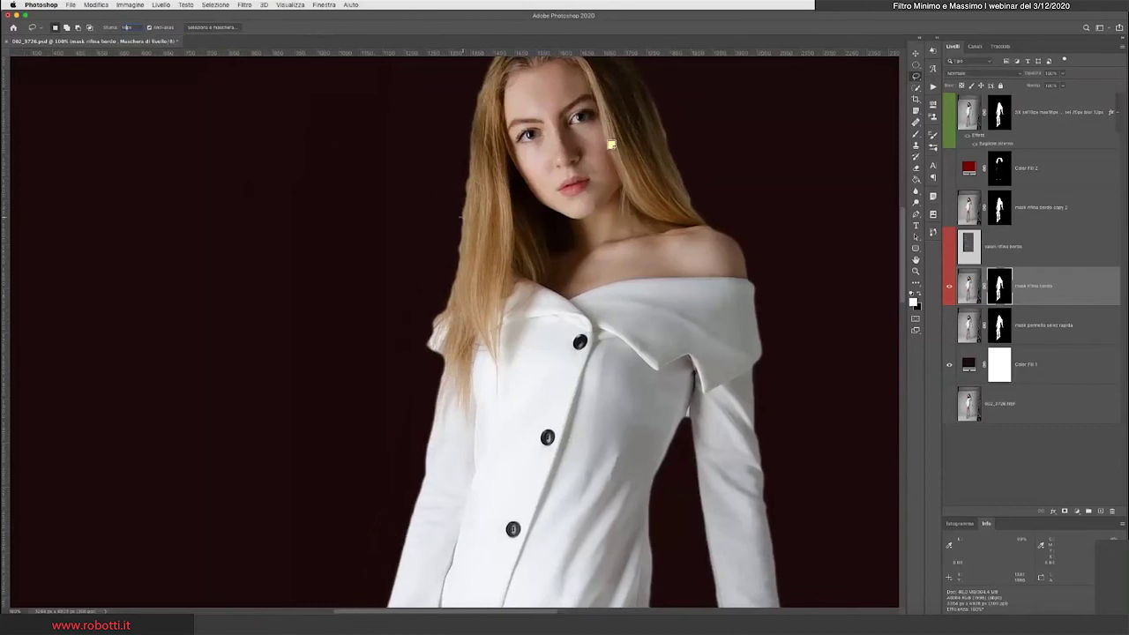
pyautogui.moveTo(476, 138)
pyautogui.mouseDown()
pyautogui.moveTo(455, 167)
pyautogui.moveTo(445, 297)
pyautogui.moveTo(470, 291)
pyautogui.moveTo(485, 216)
pyautogui.moveTo(477, 140)
pyautogui.mouseUp()
# - Apply the Maximum filter to the mask with a radius of about 8 px
pyautogui.click(244, 4)
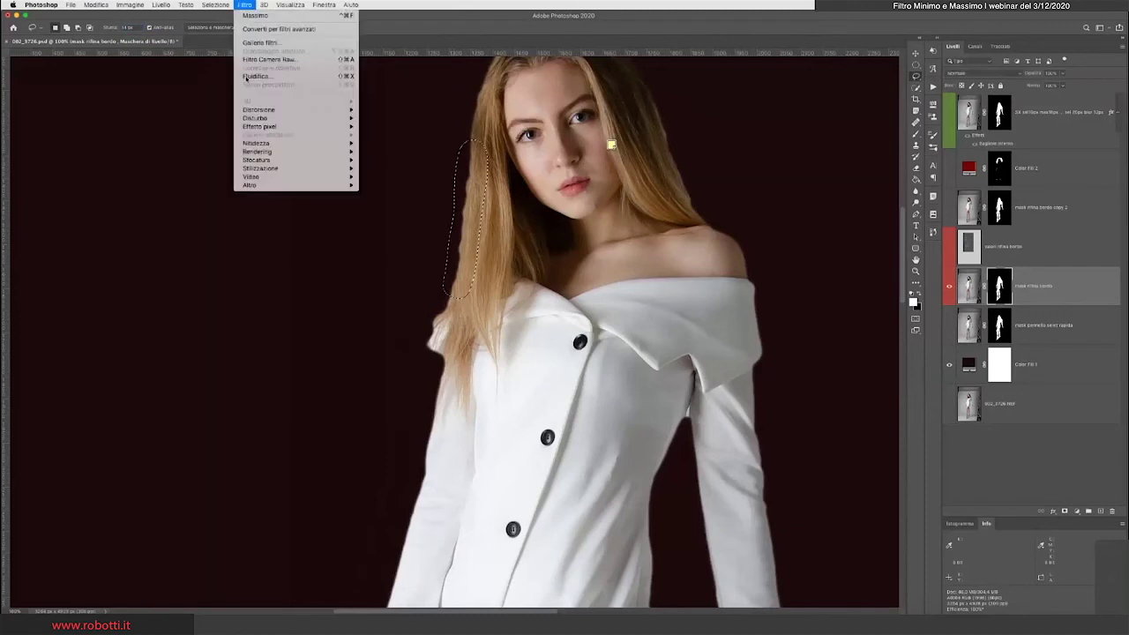
pyautogui.moveTo(264, 186)
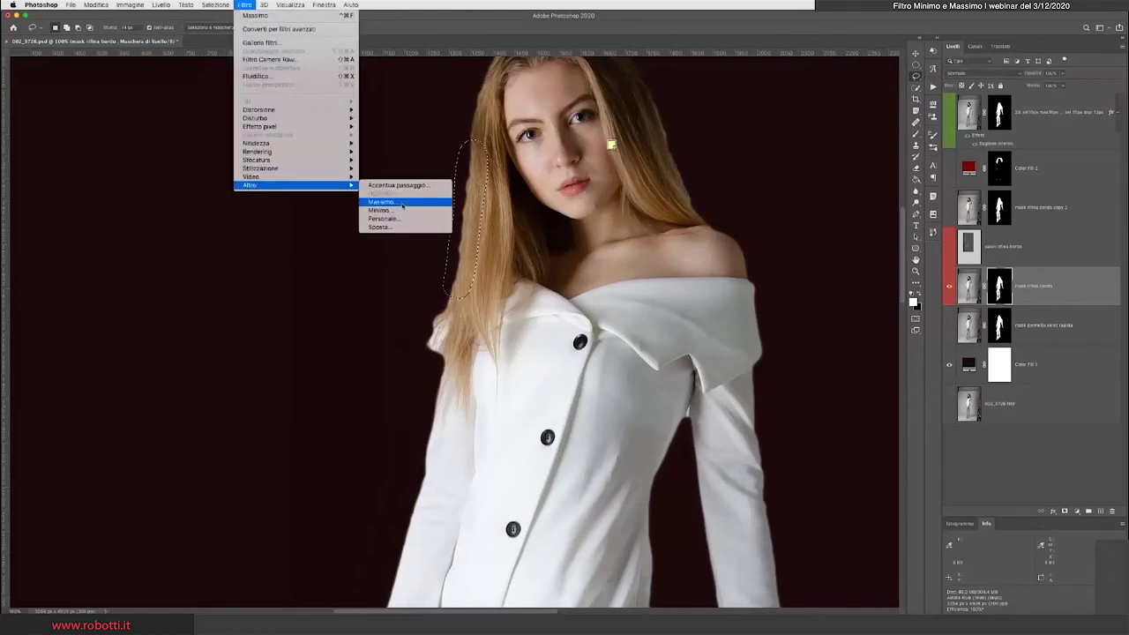
pyautogui.click(402, 204)
pyautogui.doubleClick(566, 217)
pyautogui.press('Up')
pyautogui.press('Up')
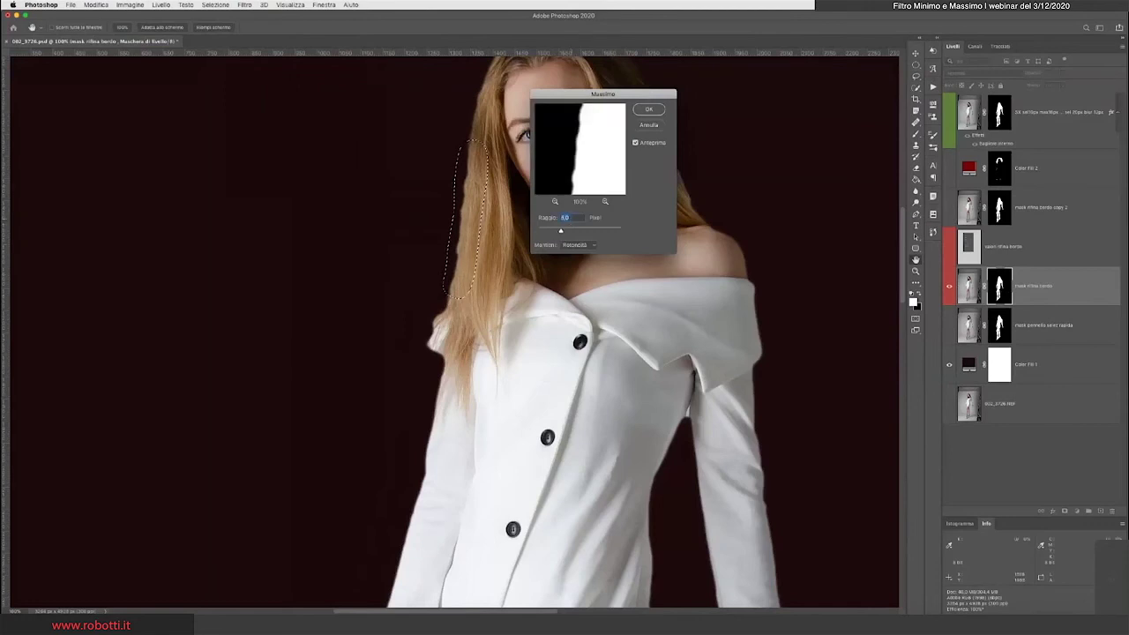
pyautogui.press('Up')
pyautogui.press('Up')
pyautogui.press('Up')
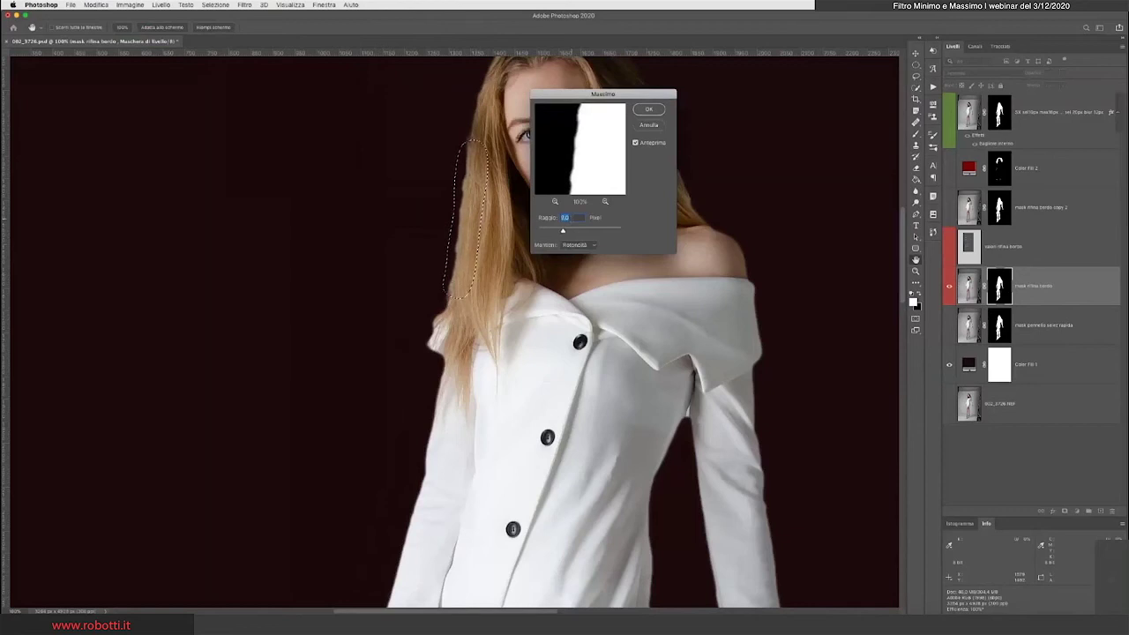
pyautogui.press('Up')
pyautogui.press('Up')
pyautogui.press('Up')
pyautogui.press('Up')
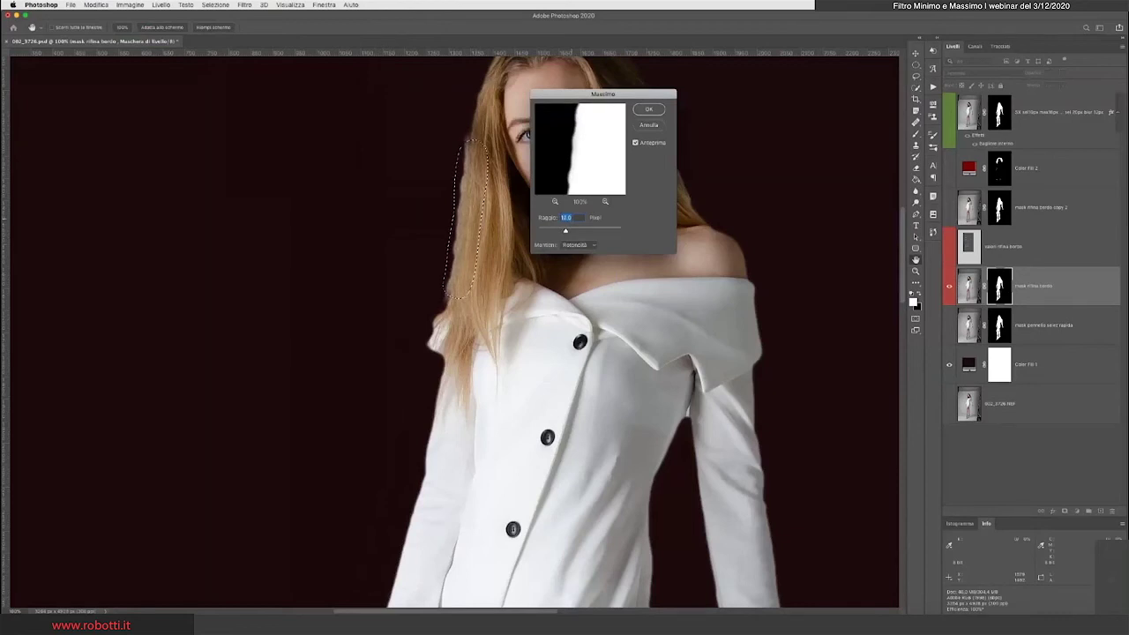
pyautogui.press('Down')
pyautogui.press('Down')
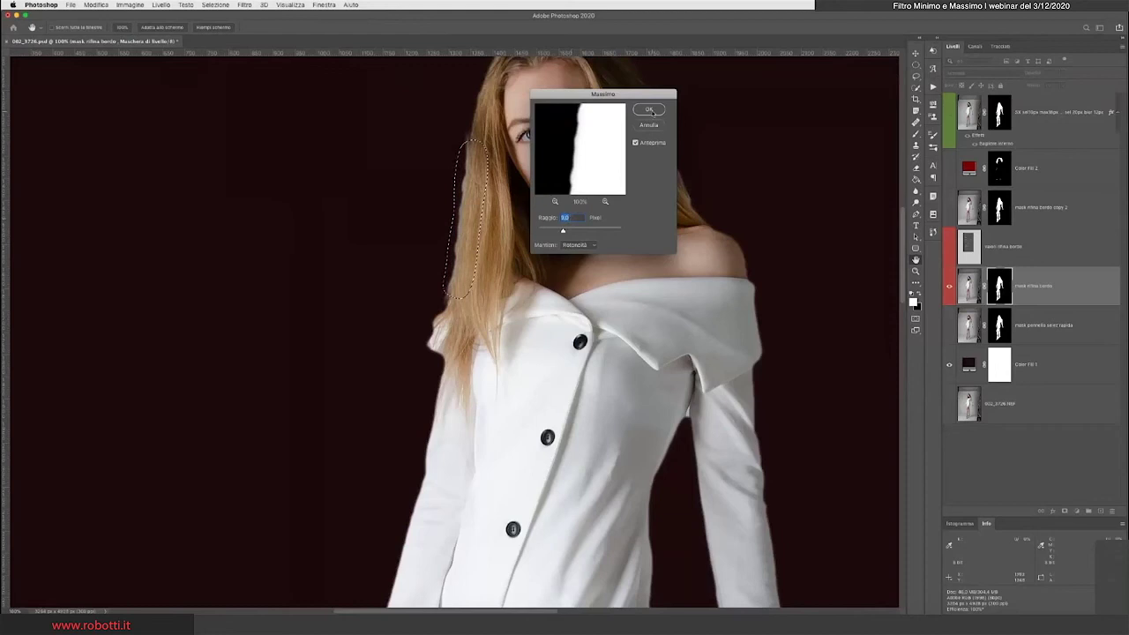
pyautogui.click(650, 110)
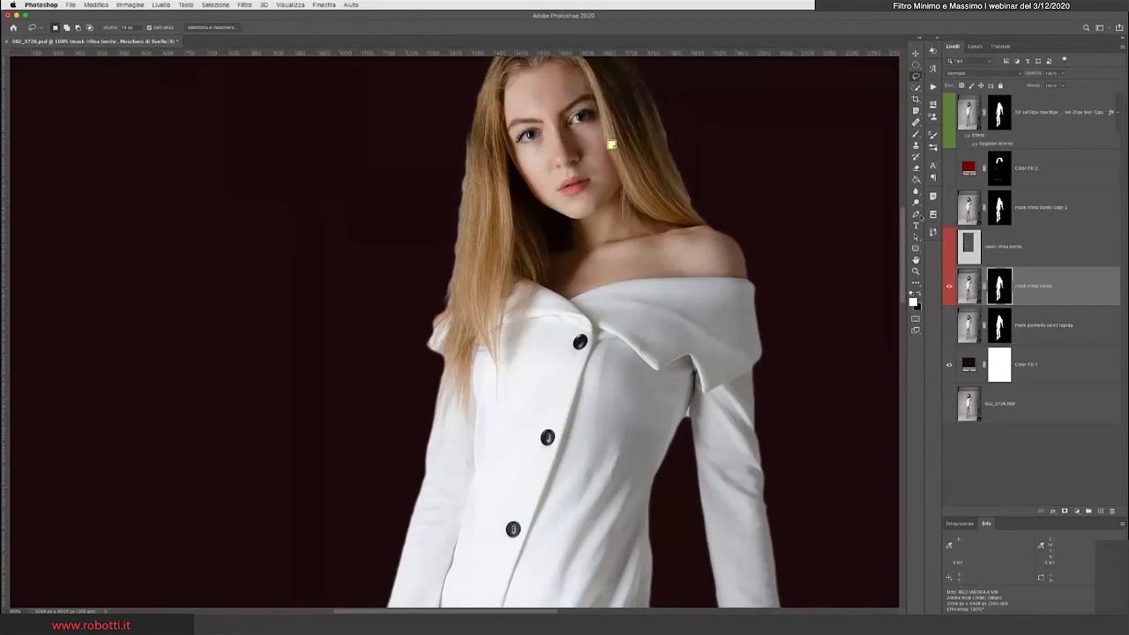
# - Lower the brush flow and dab a soft stroke on the mask's left hair edge
pyautogui.press('b')
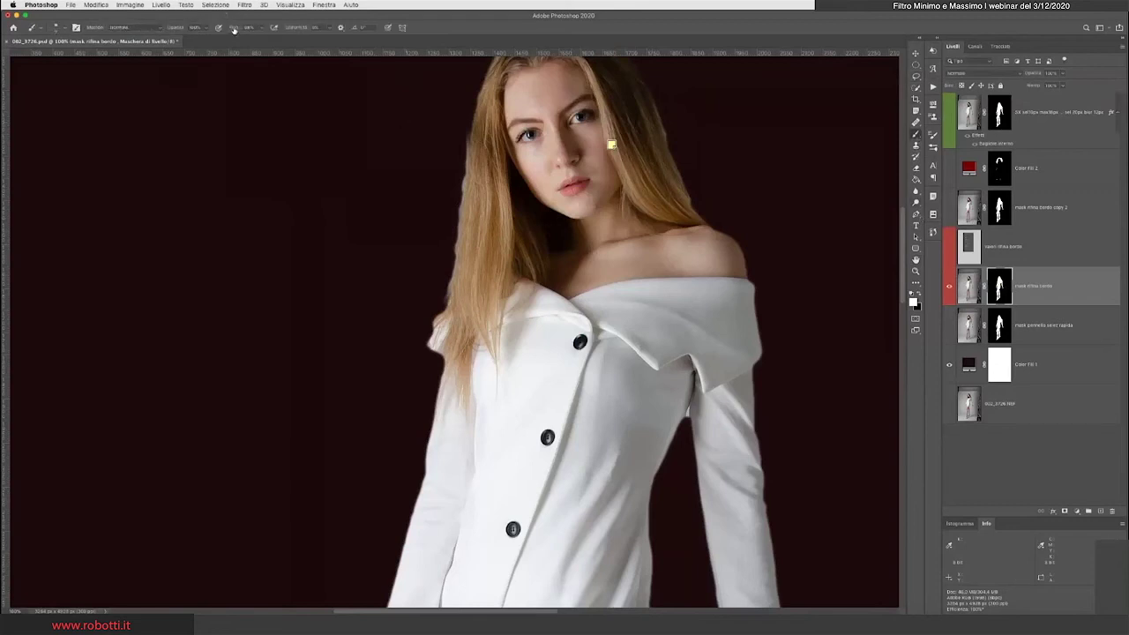
pyautogui.moveTo(234, 29); pyautogui.dragTo(207, 32)
pyautogui.click(428, 248)
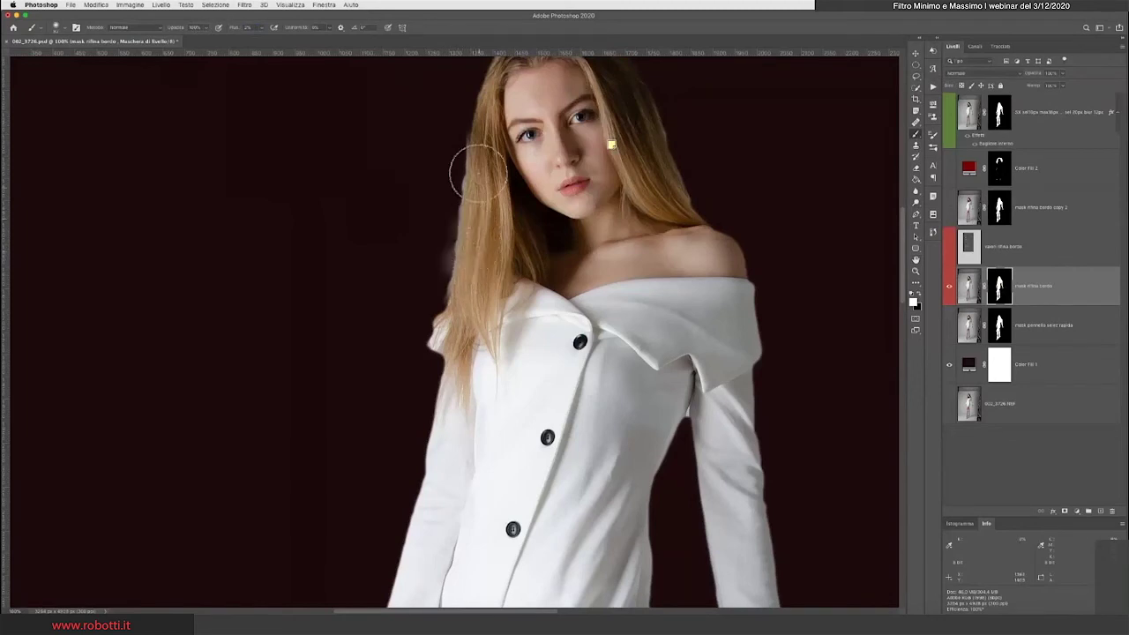
# - Compare the copy 2 layer with its mask off and on, touch it up, and view the mask alone
pyautogui.keyDown('shift'); pyautogui.click(1000, 208); pyautogui.keyUp('shift')
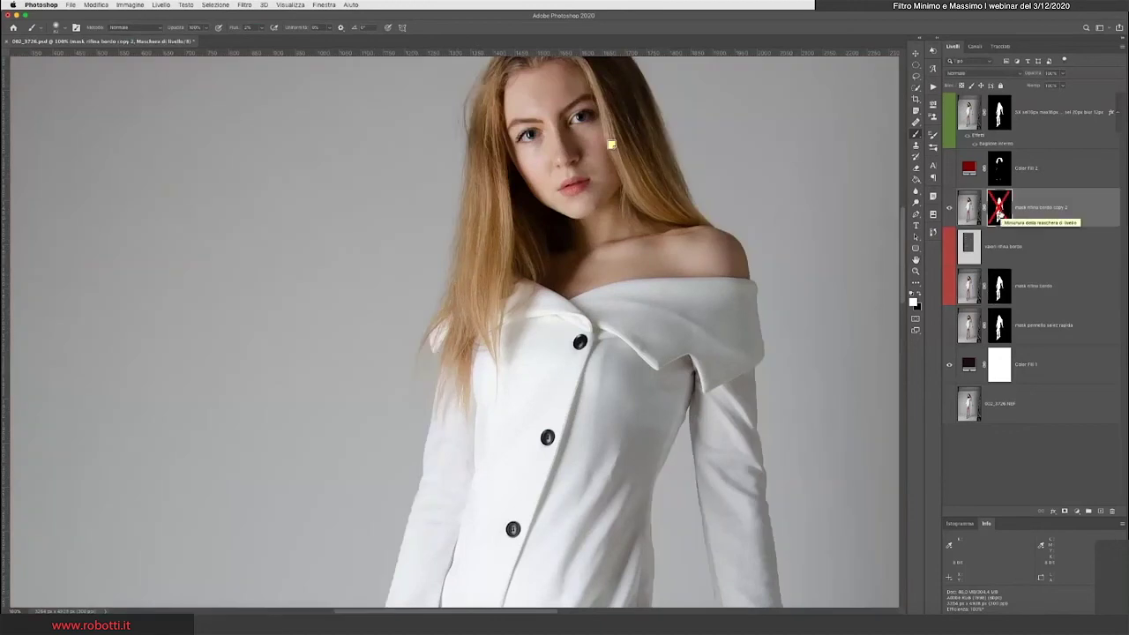
pyautogui.keyDown('shift'); pyautogui.click(1000, 212); pyautogui.keyUp('shift')
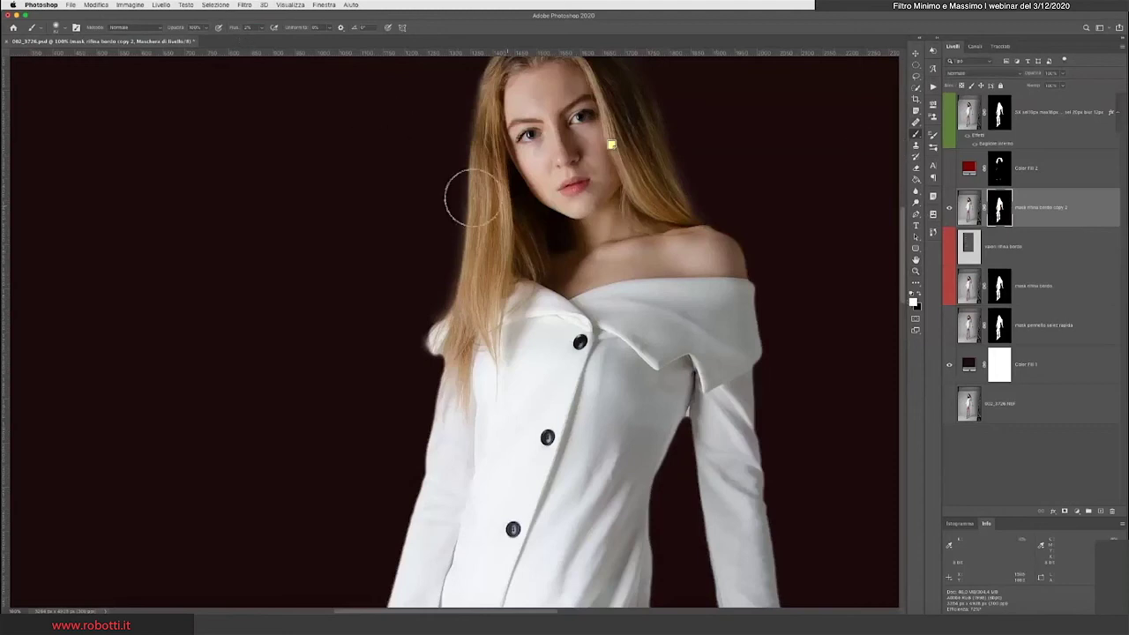
pyautogui.click(537, 202)
pyautogui.hotkey('alt', '\\')
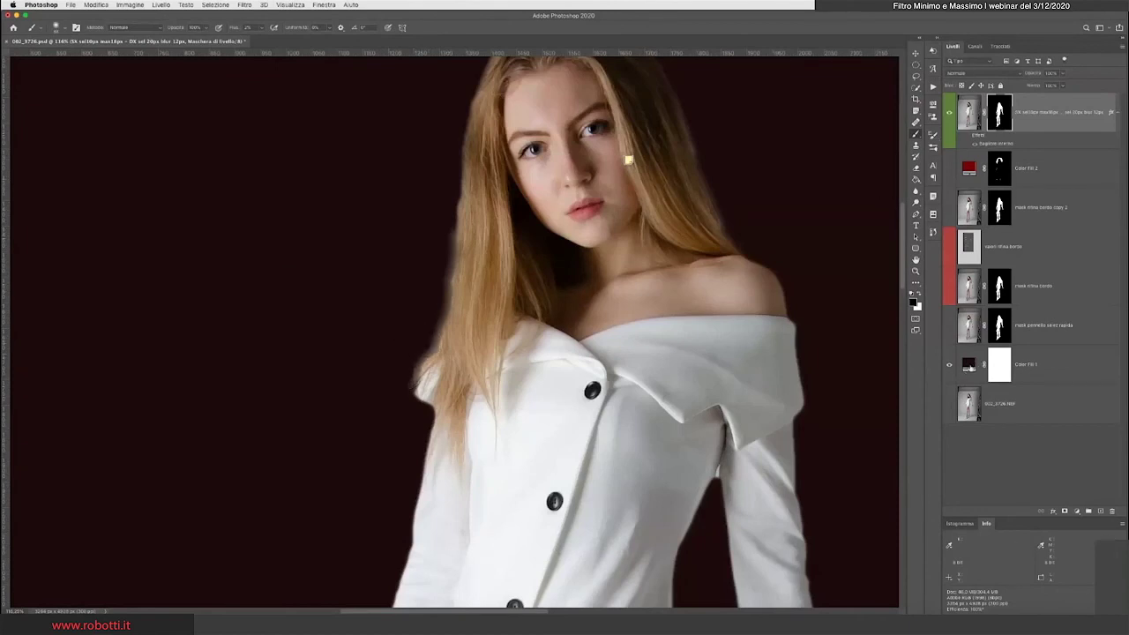
# - Toggle the top layer's effects off and on to compare the hair fringe, leaving them visible
pyautogui.click(974, 143)
pyautogui.click(967, 138)
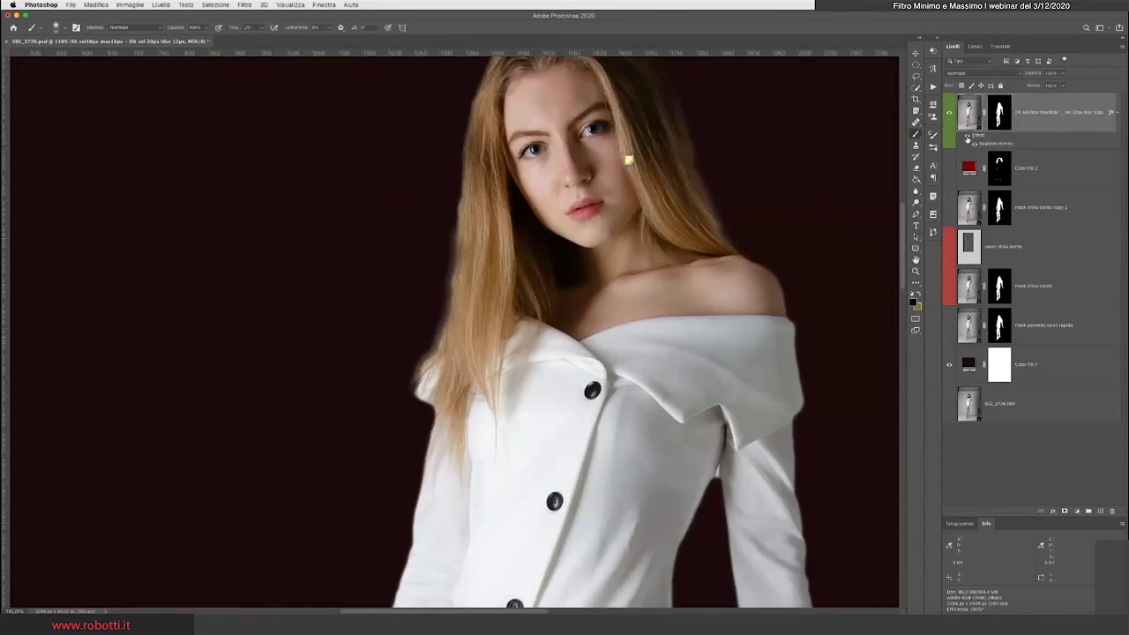
pyautogui.click(967, 138)
pyautogui.click(967, 138)
# - Toggle the top layer's Inner Glow off and on in Layer Style, leaving it enabled
pyautogui.doubleClick(994, 144)
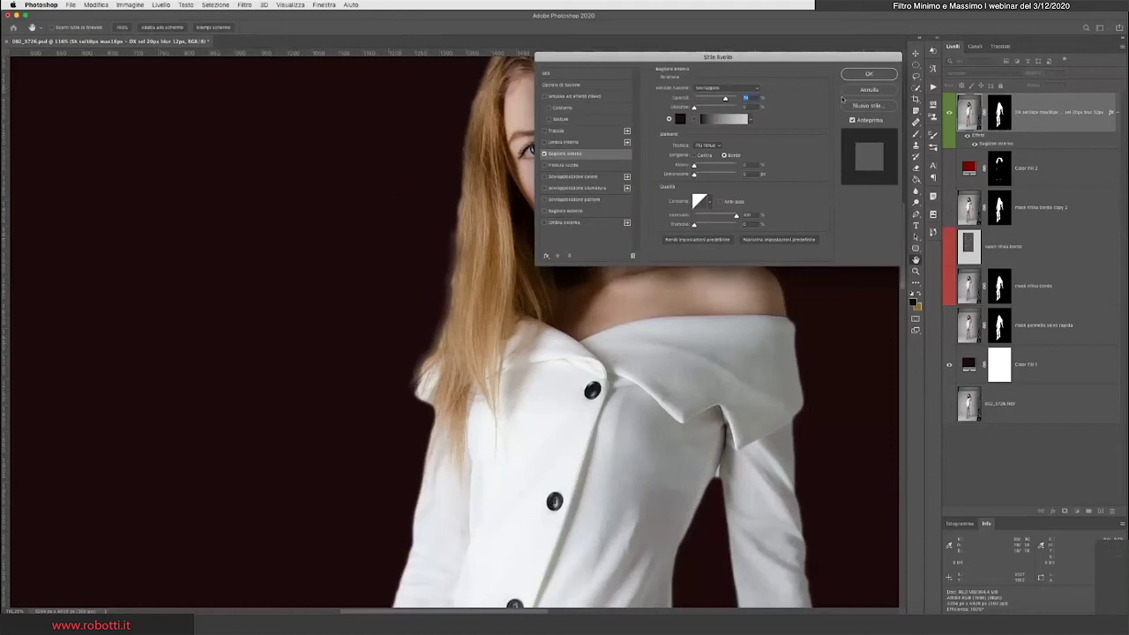
pyautogui.click(545, 154)
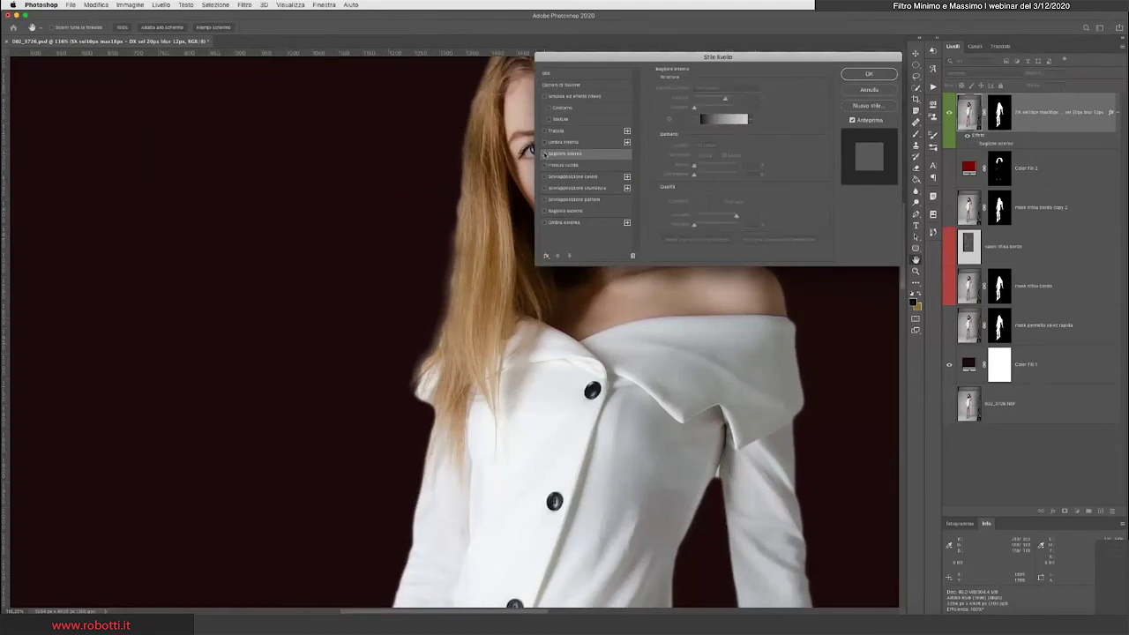
pyautogui.click(545, 154)
pyautogui.click(544, 154)
pyautogui.click(544, 153)
pyautogui.click(544, 153)
pyautogui.click(544, 154)
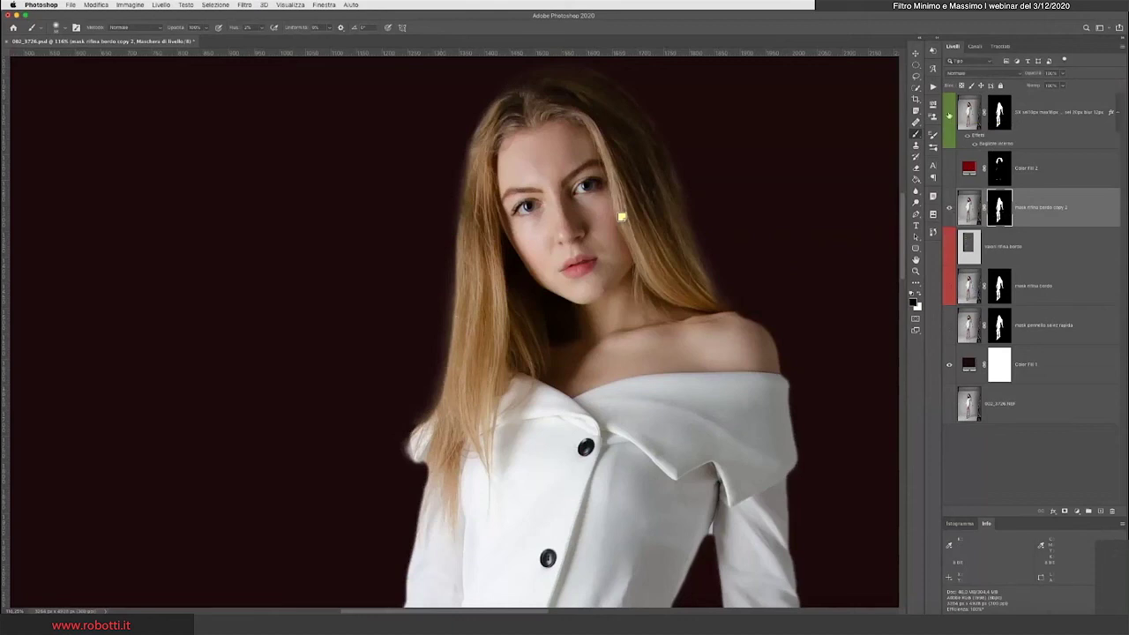
# - Zoom in on the left hair and select the 'mask pennello selez rapida' layer
pyautogui.keyDown('ctrl'); pyautogui.click(420, 235); pyautogui.keyUp('ctrl')
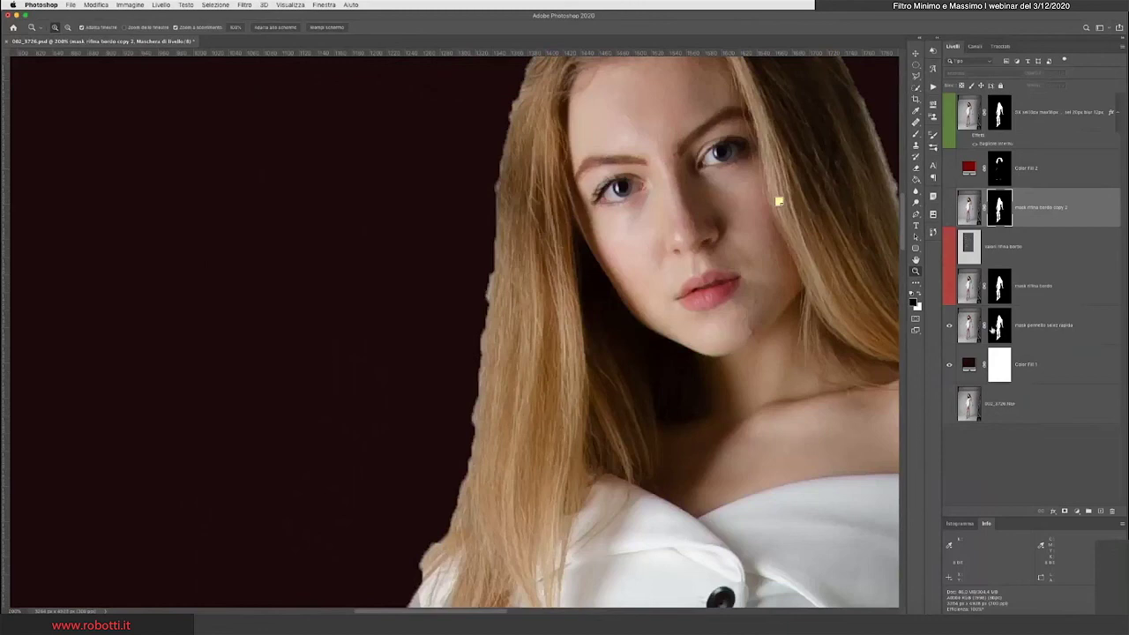
pyautogui.click(996, 327)
# - Lasso the left hair edge and blur the mask inside it with an 8.0 px Gaussian Blur
pyautogui.press('l')
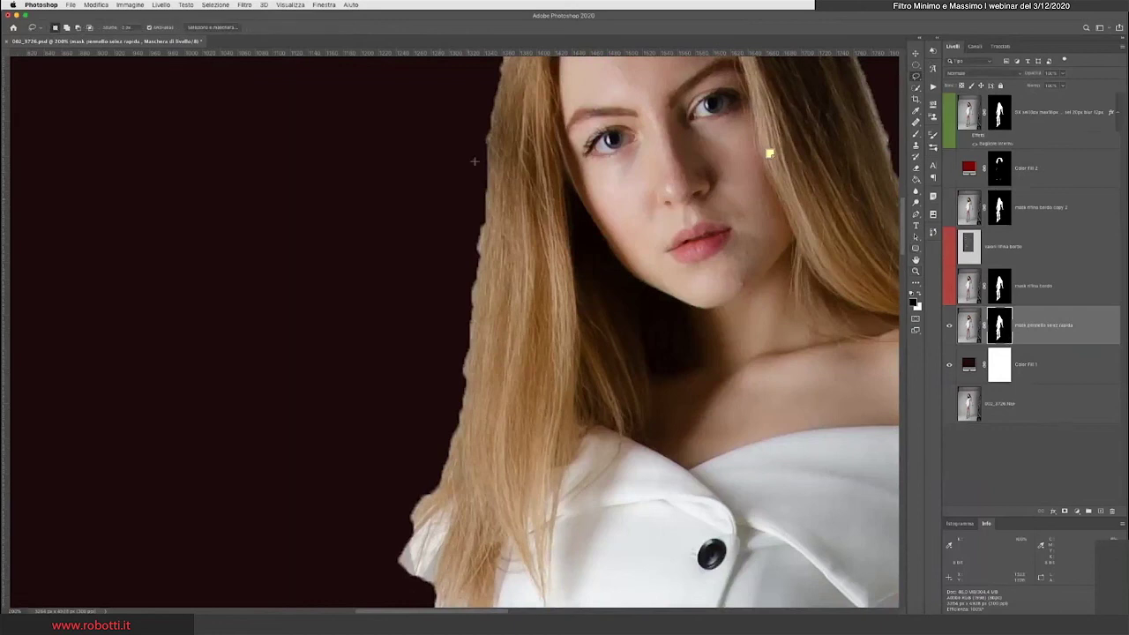
pyautogui.moveTo(473, 158); pyautogui.dragTo(456, 172)
pyautogui.click(246, 6)
pyautogui.moveTo(257, 160)
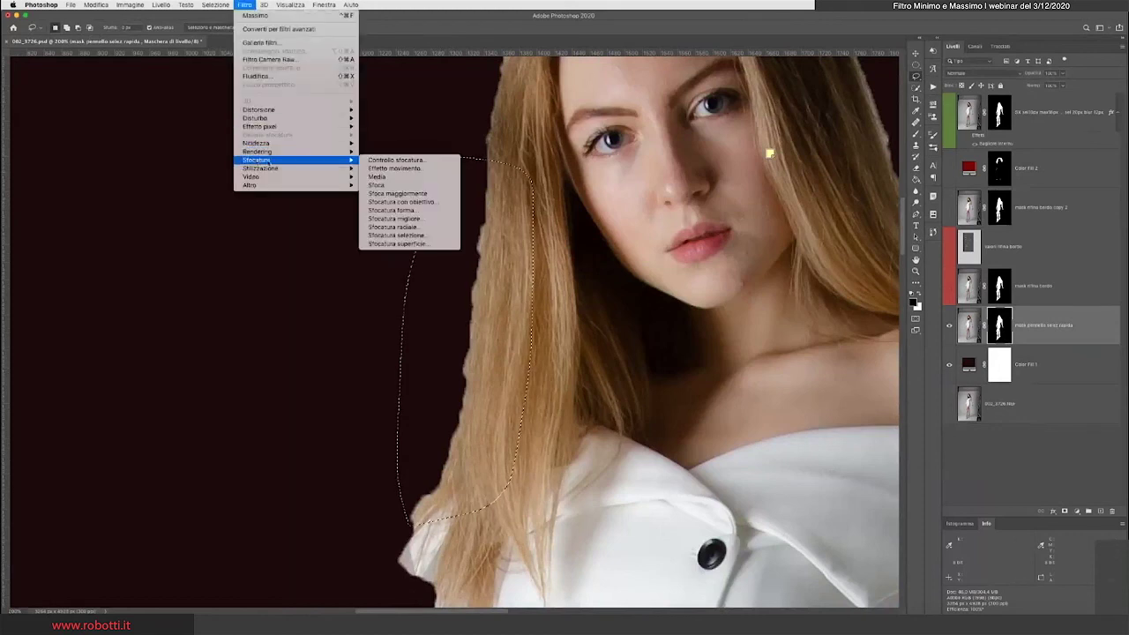
pyautogui.click(398, 160)
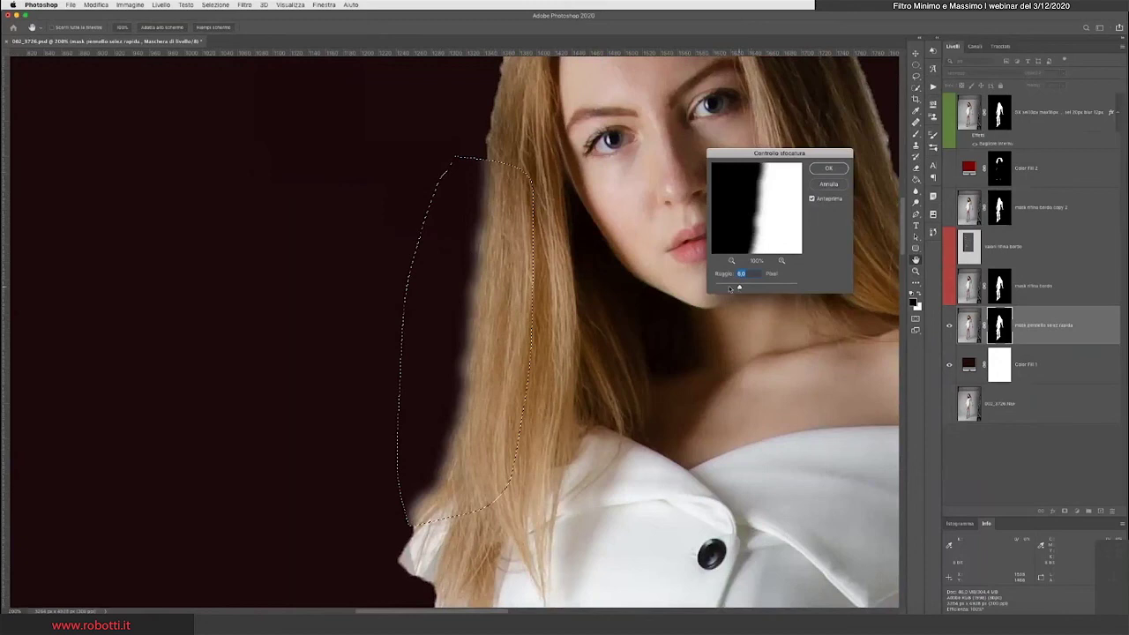
pyautogui.moveTo(731, 289); pyautogui.dragTo(742, 289)
pyautogui.moveTo(743, 289); pyautogui.dragTo(744, 289)
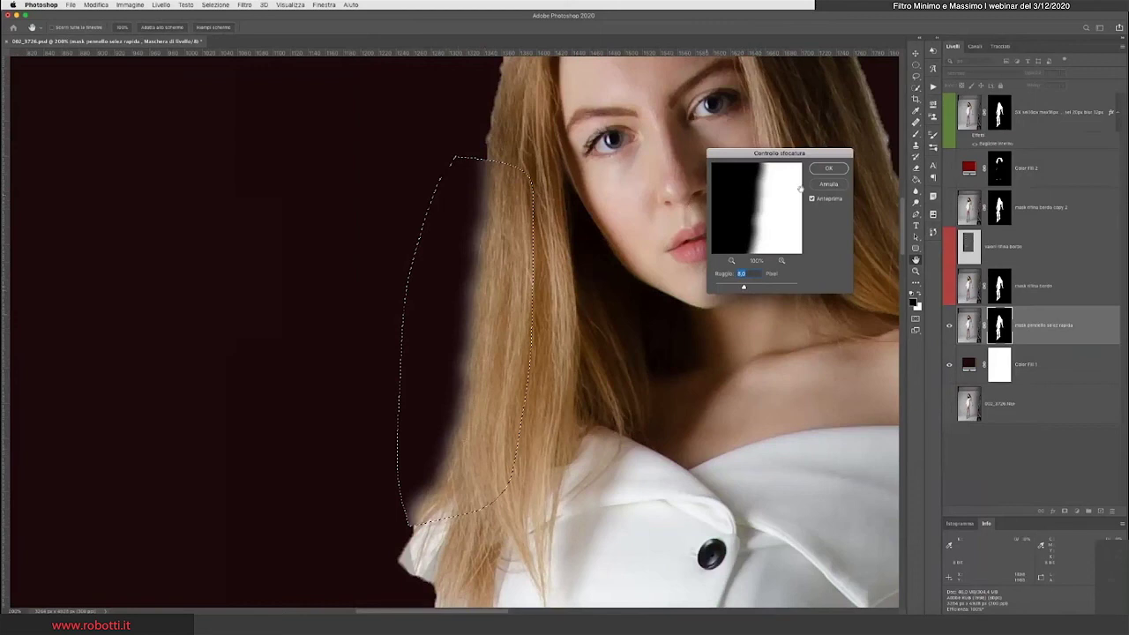
pyautogui.click(829, 168)
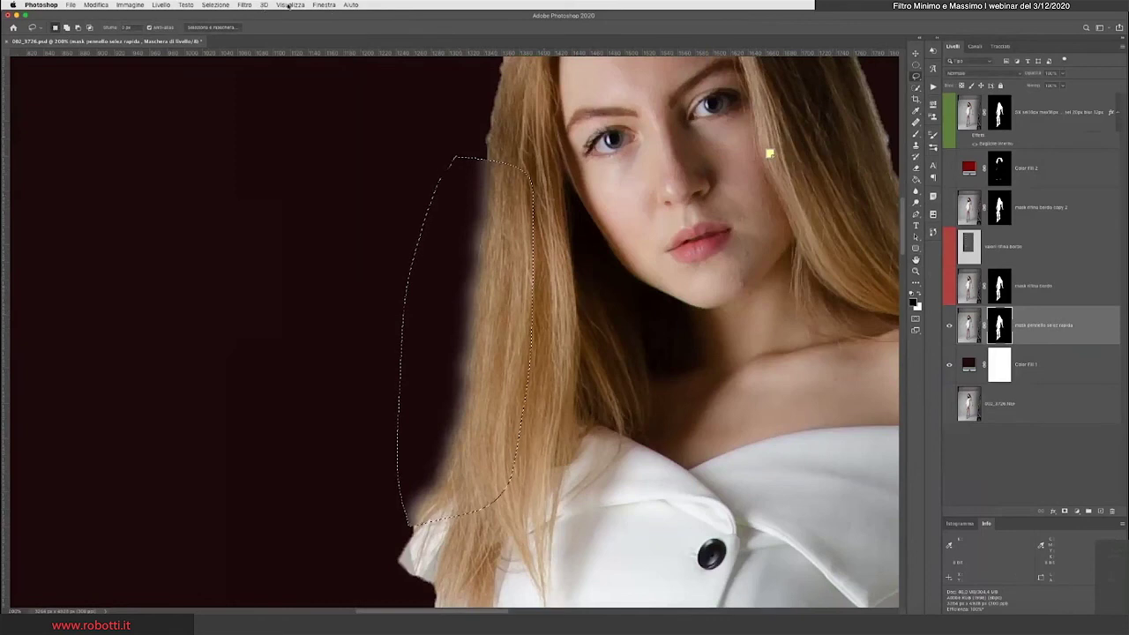
# - Apply a Minimum filter of a few pixels to the blurred left hair edge of the mask
pyautogui.click(247, 5)
pyautogui.moveTo(250, 186)
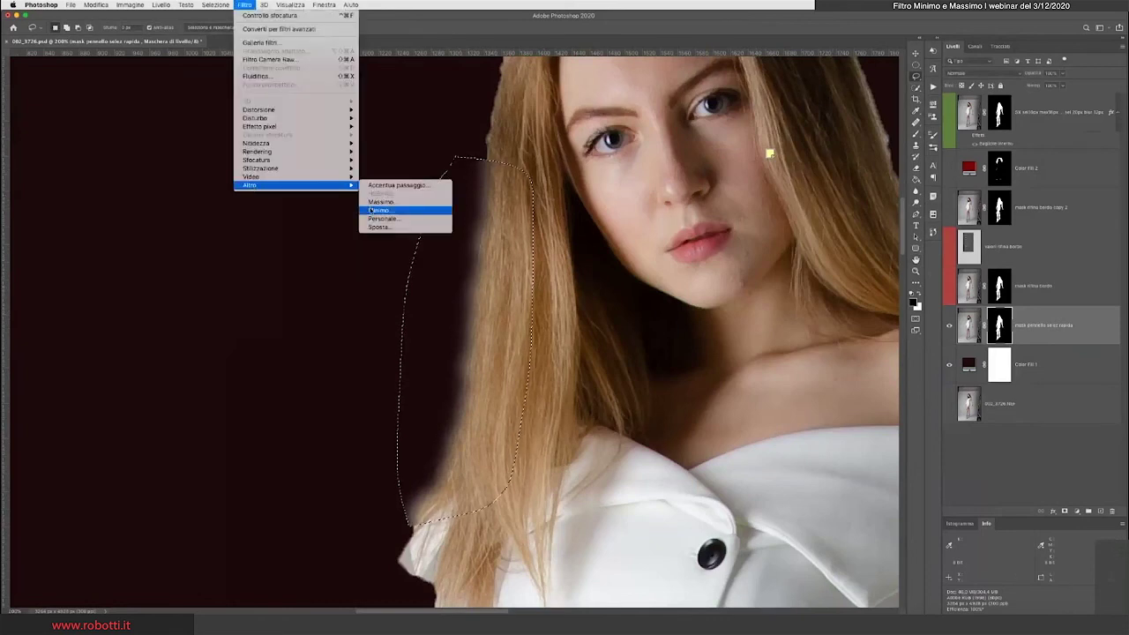
pyautogui.click(372, 211)
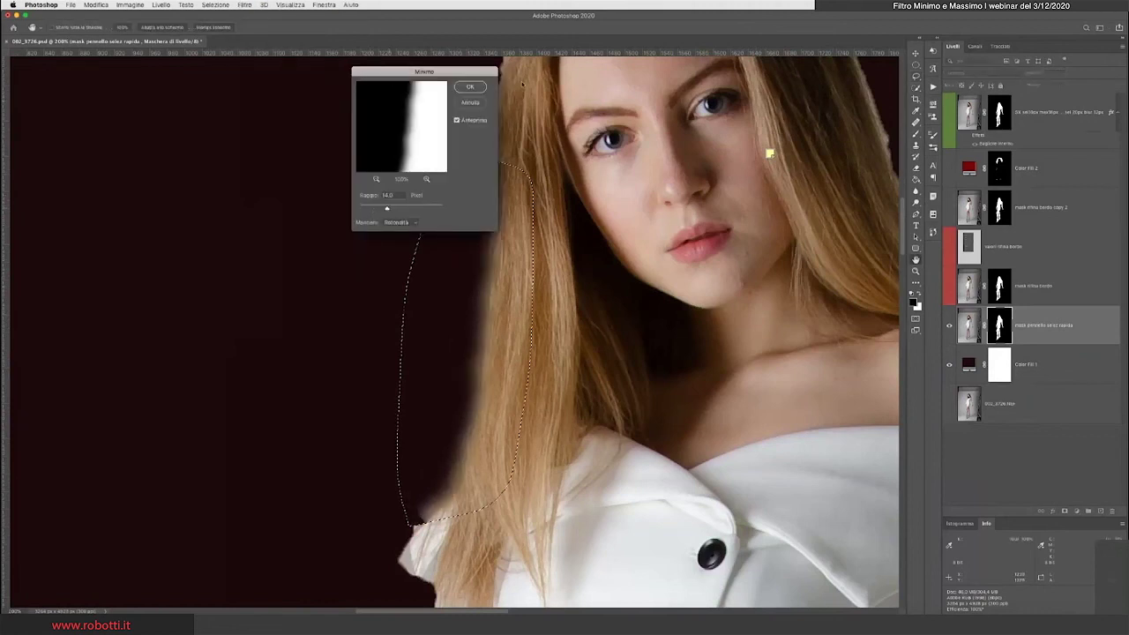
pyautogui.moveTo(441, 72); pyautogui.dragTo(785, 80)
pyautogui.moveTo(730, 217); pyautogui.dragTo(712, 212)
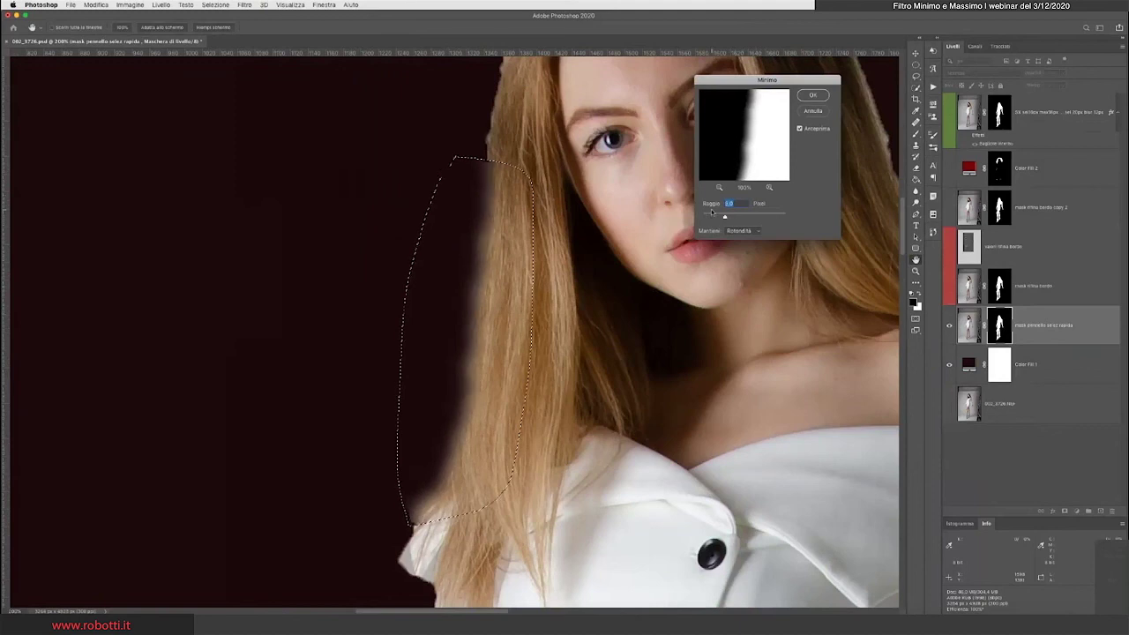
pyautogui.press('Up')
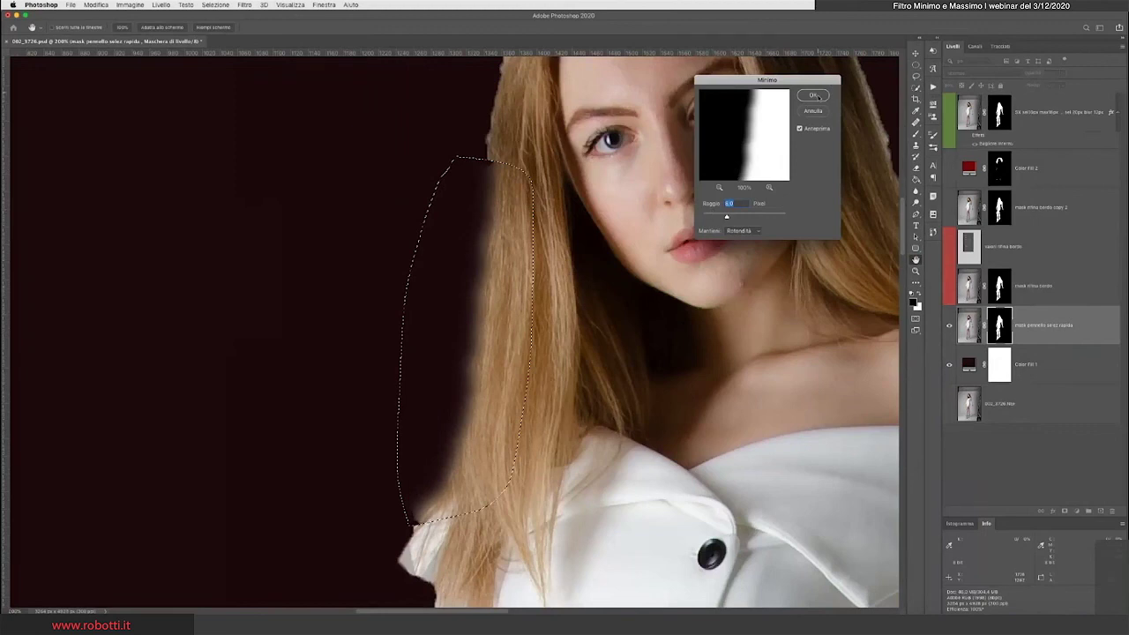
pyautogui.click(815, 95)
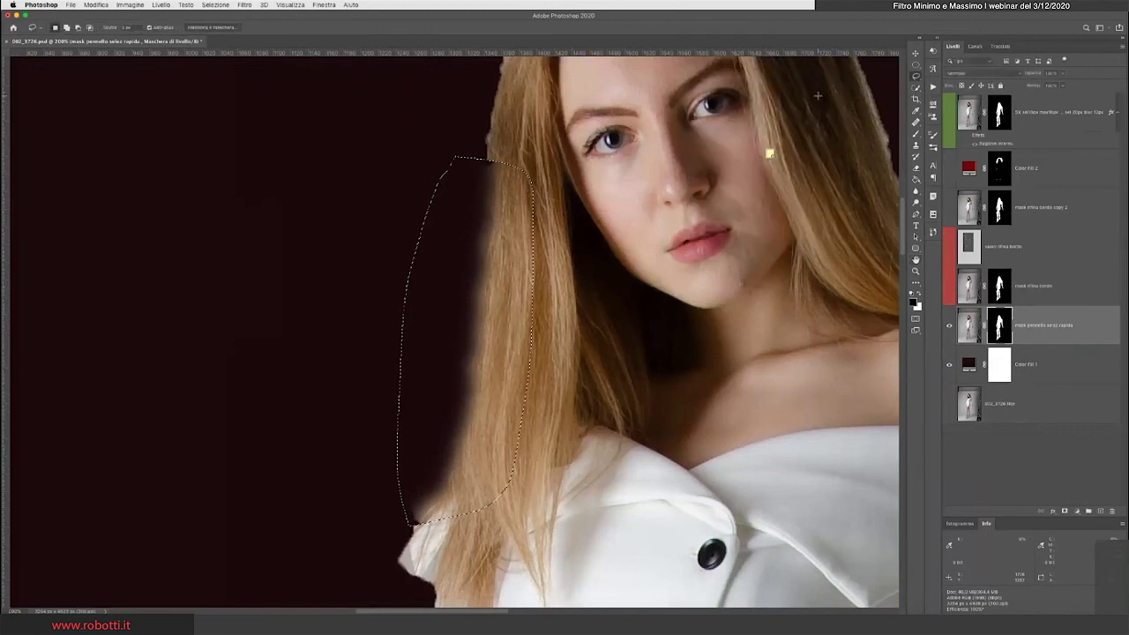
# - Deselect, then lasso the whole left hair edge from the jacket up to the crown
pyautogui.click(217, 5)
pyautogui.click(220, 24)
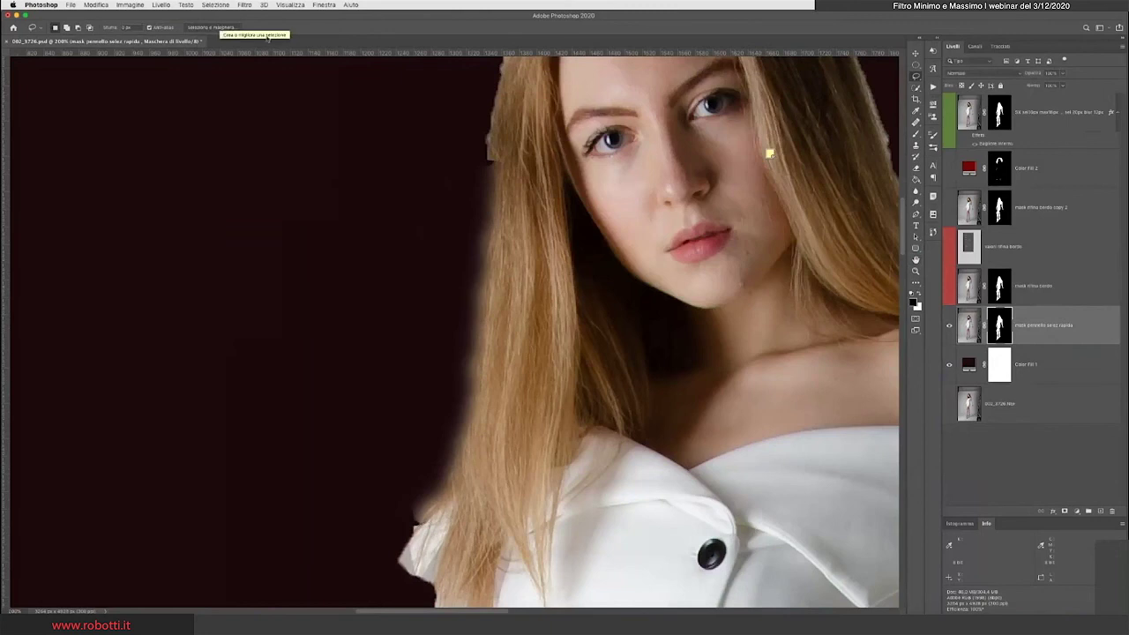
pyautogui.moveTo(769, 154); pyautogui.dragTo(730, 297)
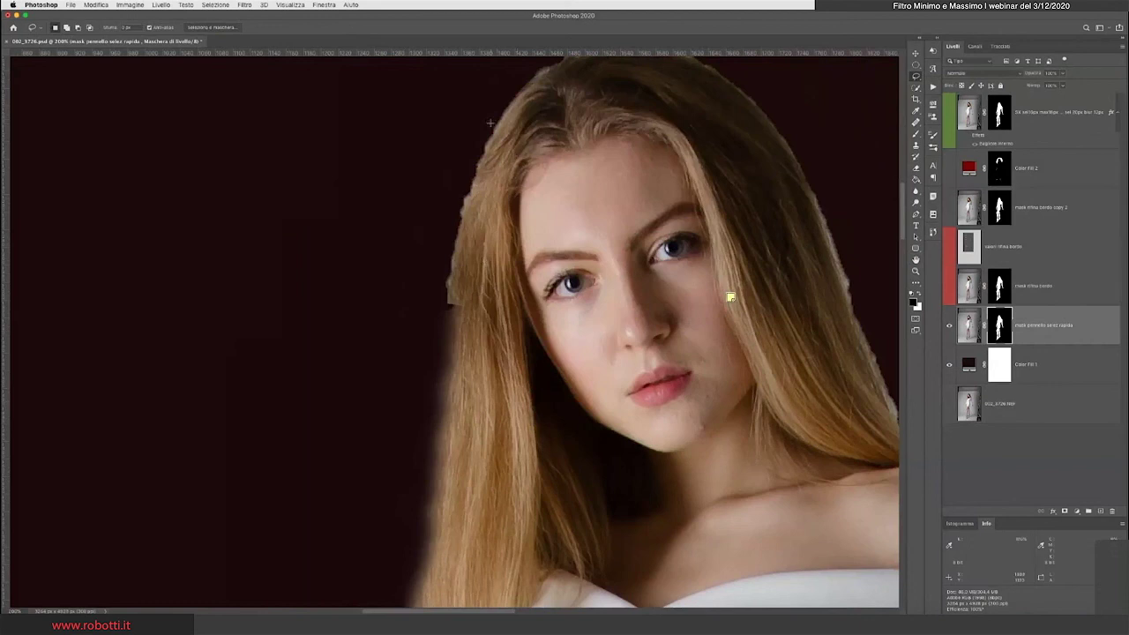
pyautogui.moveTo(491, 120); pyautogui.dragTo(499, 122)
pyautogui.click(500, 120)
pyautogui.hotkey('ctrl', '-')
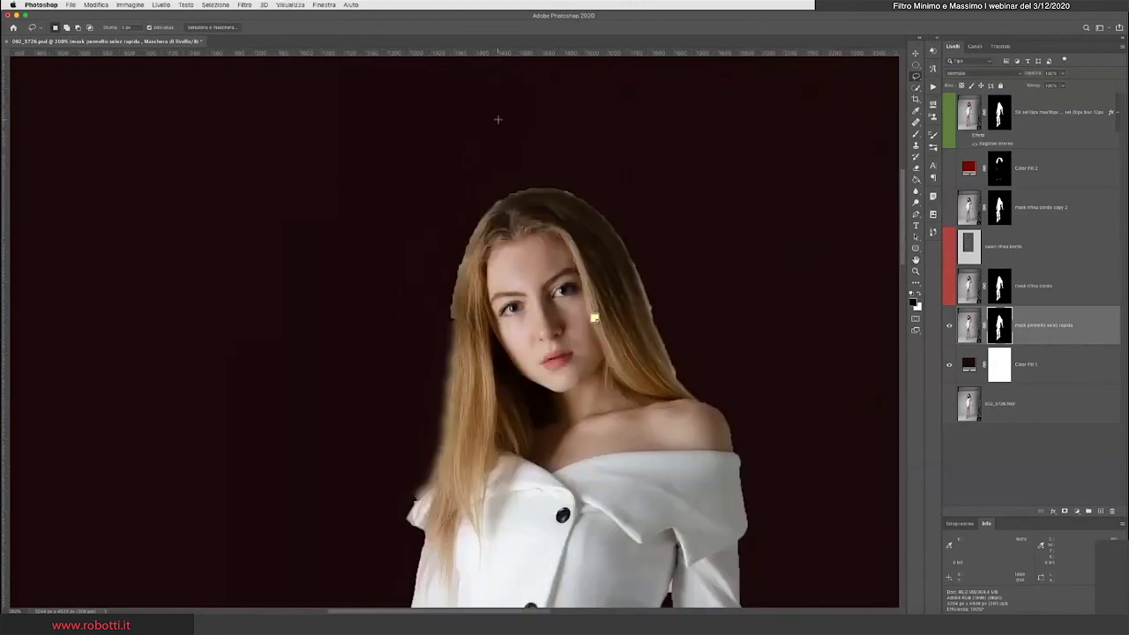
pyautogui.moveTo(444, 315)
pyautogui.mouseDown()
pyautogui.moveTo(410, 498)
pyautogui.moveTo(468, 347)
pyautogui.mouseUp()
pyautogui.moveTo(399, 505)
pyautogui.mouseDown()
pyautogui.moveTo(507, 192)
pyautogui.moveTo(462, 399)
pyautogui.moveTo(487, 214)
pyautogui.mouseUp()
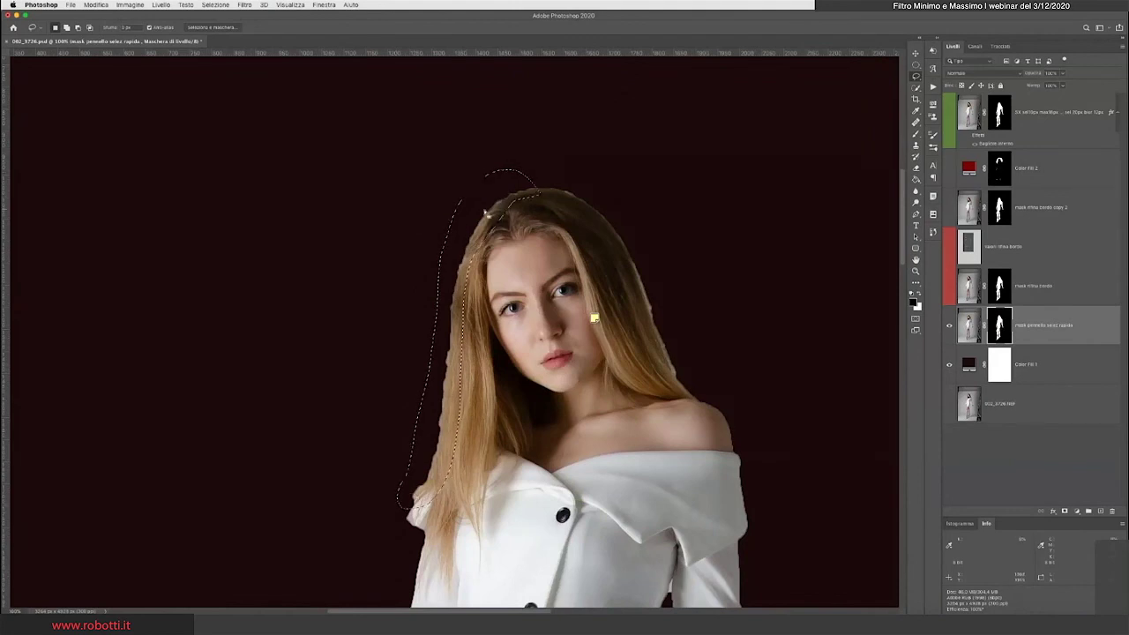
# - Blur the mask inside the hair selection with a Gaussian Blur raised from 1 to about 4 px
pyautogui.click(244, 5)
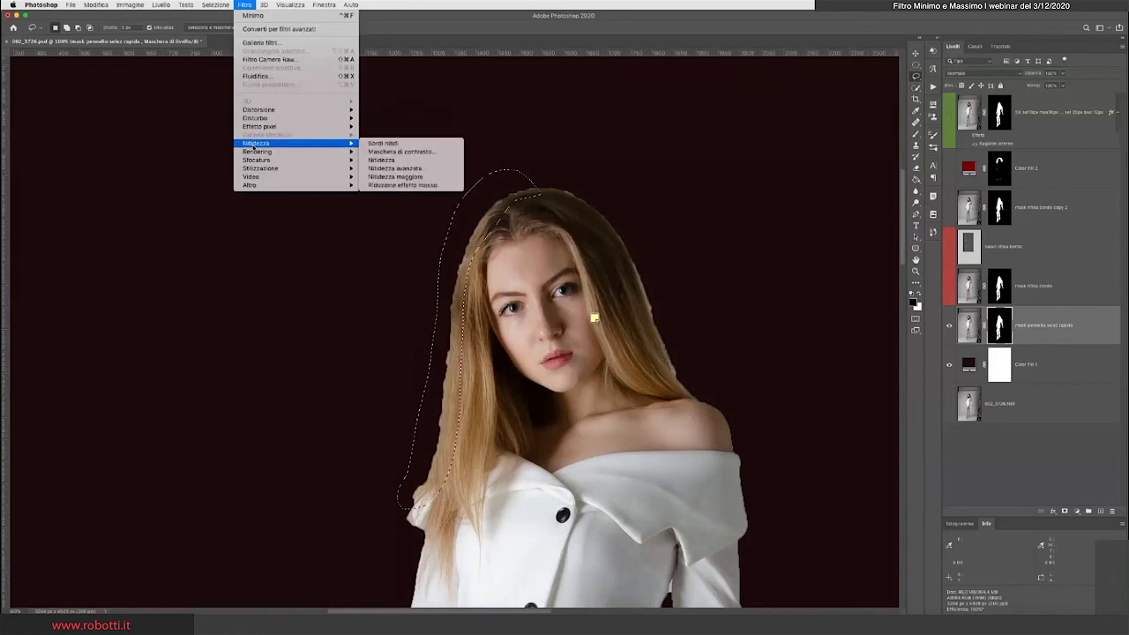
pyautogui.moveTo(257, 160)
pyautogui.click(383, 162)
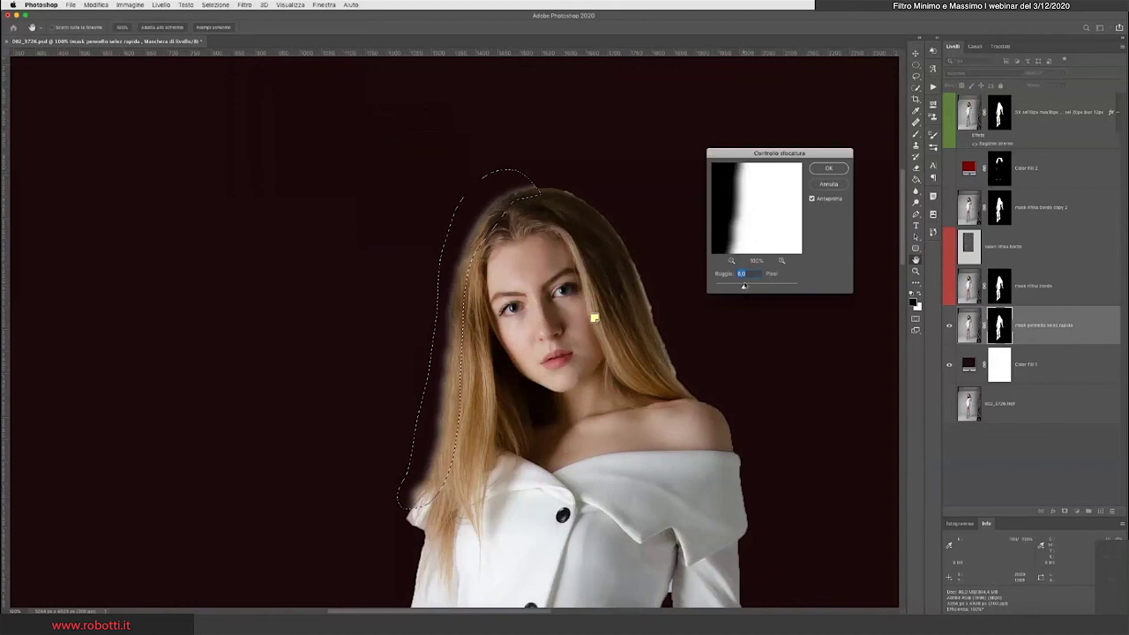
pyautogui.write('1')
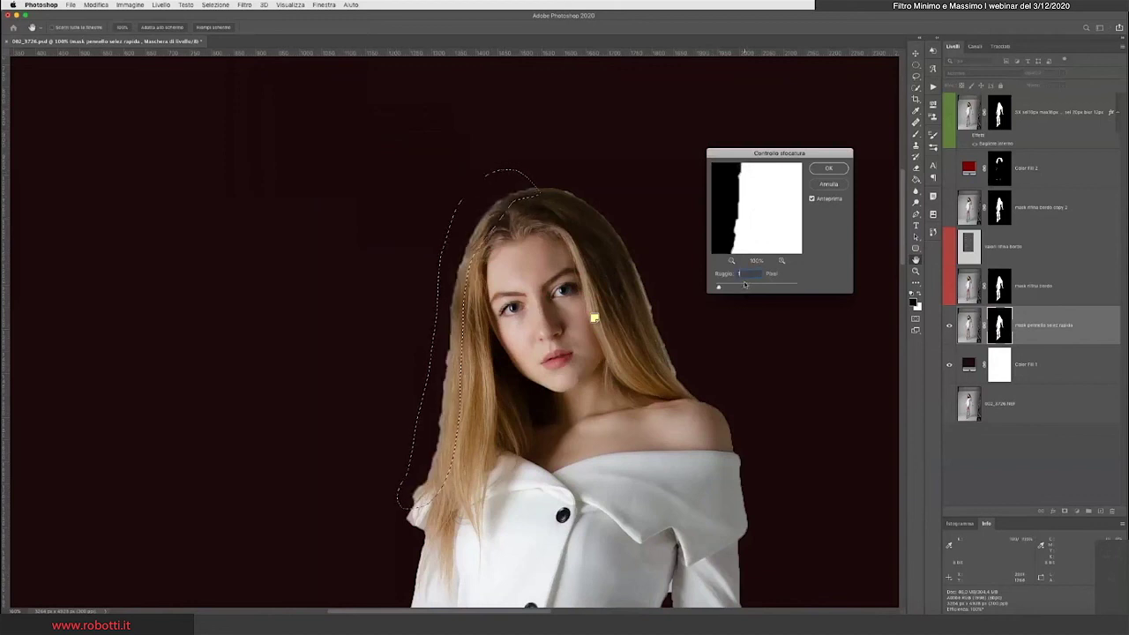
pyautogui.press('Up')
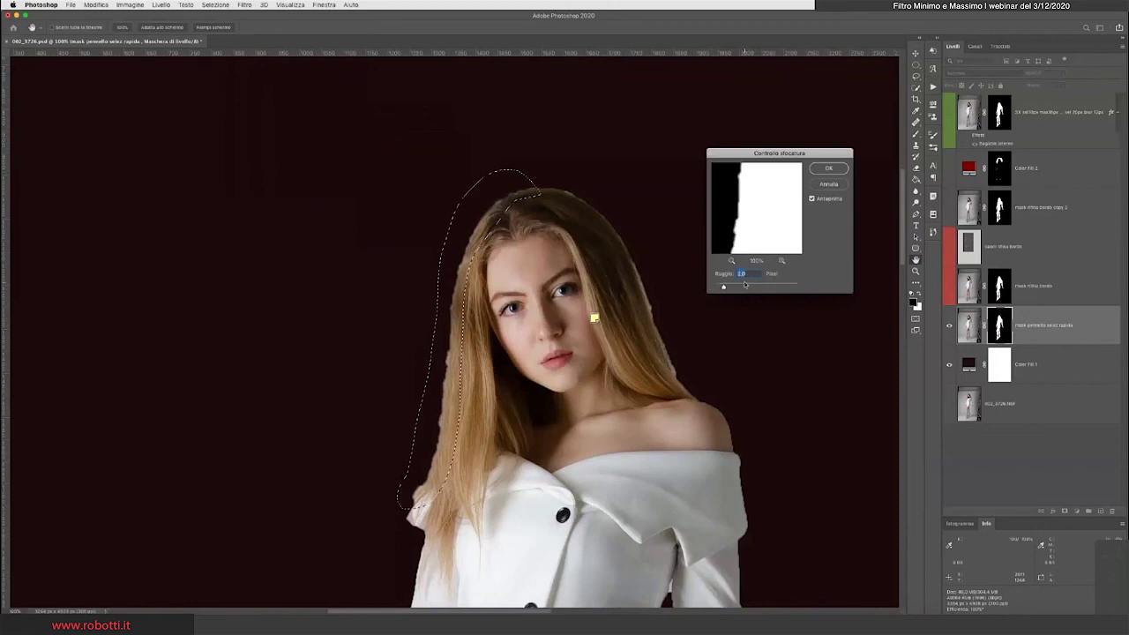
pyautogui.press('Up')
pyautogui.press('Up')
pyautogui.press('Up')
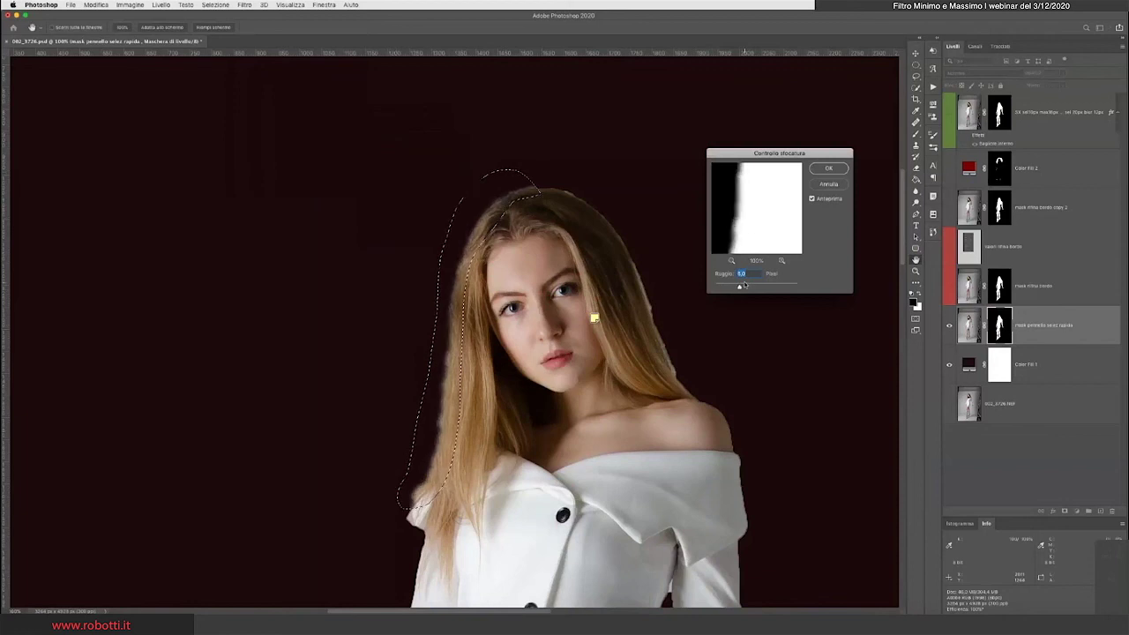
pyautogui.press('Up')
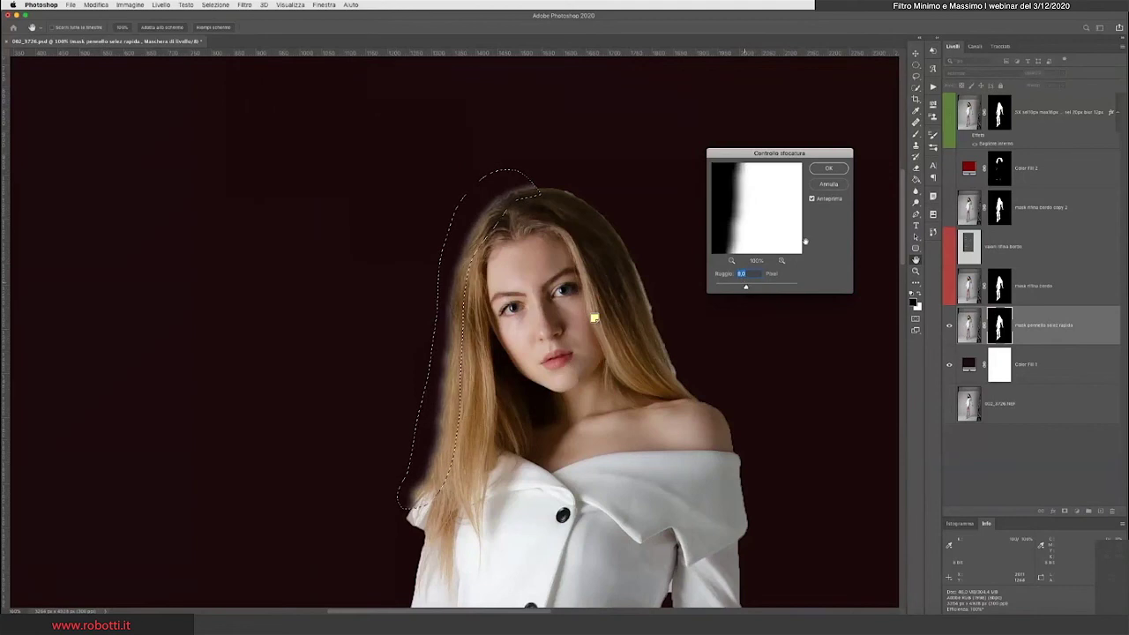
pyautogui.click(830, 170)
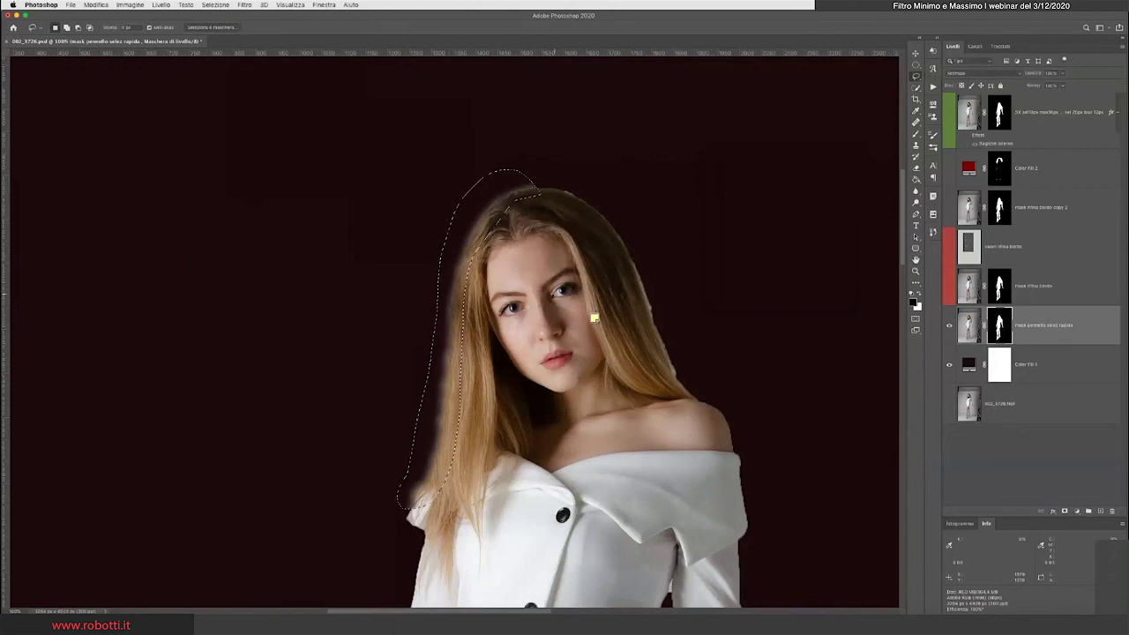
pyautogui.click(238, 5)
pyautogui.moveTo(252, 185)
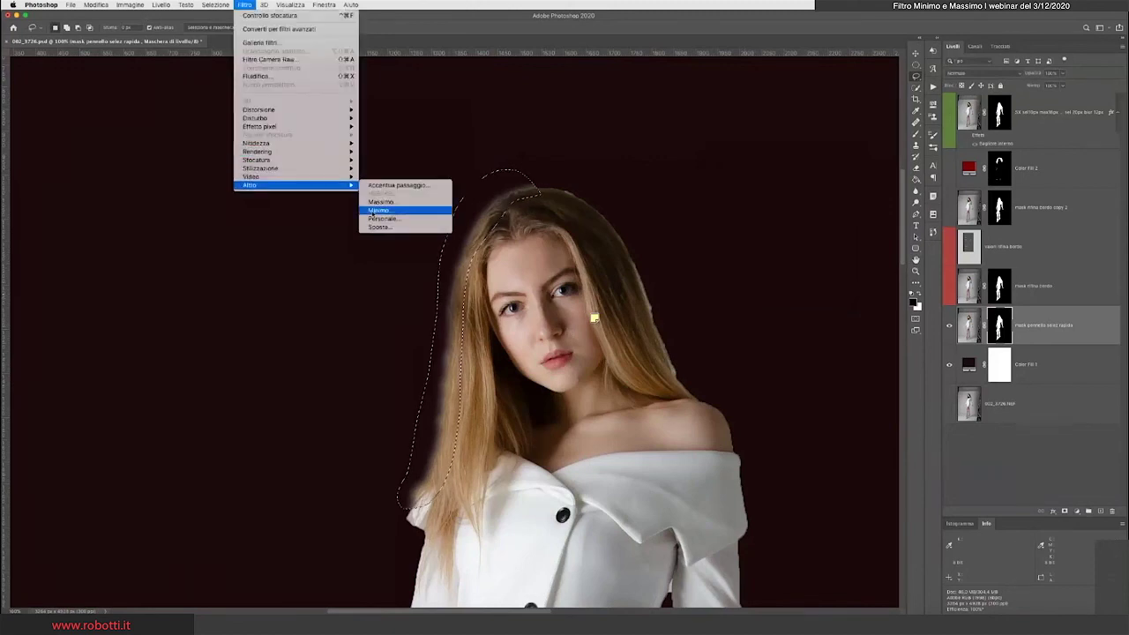
# - Apply a Minimum filter of about 1 pixel to the left hair edge, then deselect
pyautogui.click(378, 211)
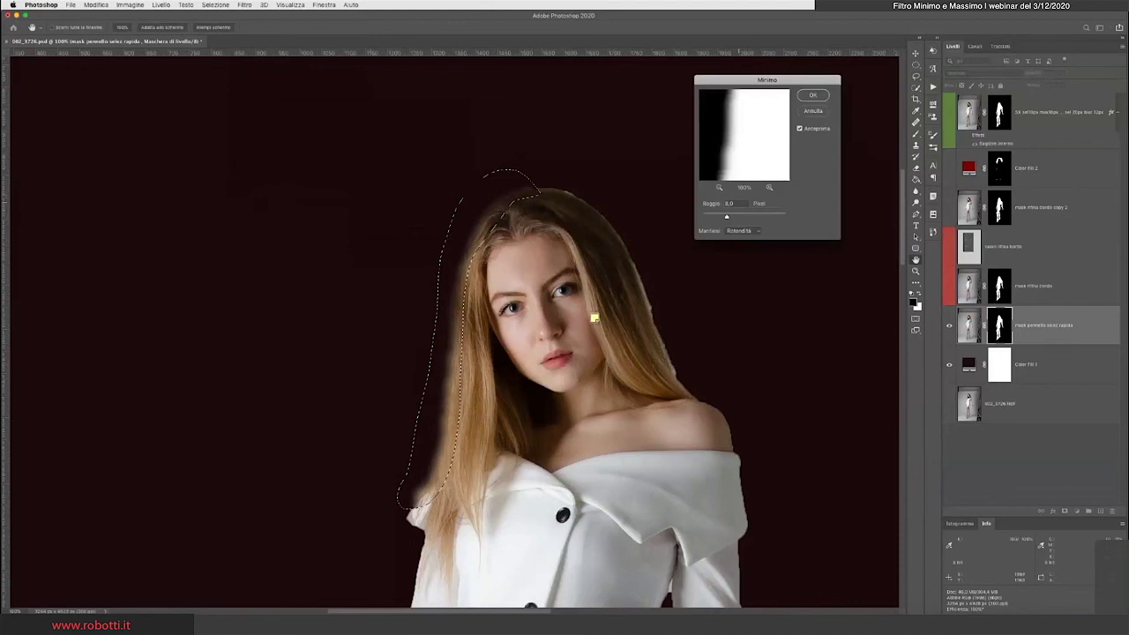
pyautogui.moveTo(717, 204); pyautogui.dragTo(711, 204)
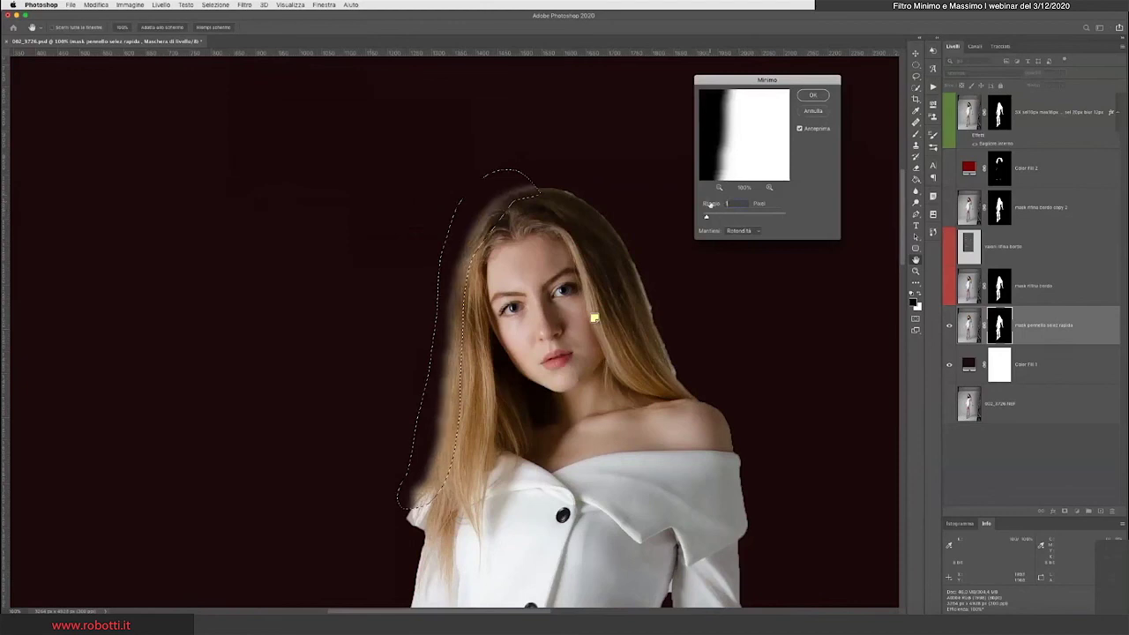
pyautogui.moveTo(711, 203); pyautogui.dragTo(712, 203)
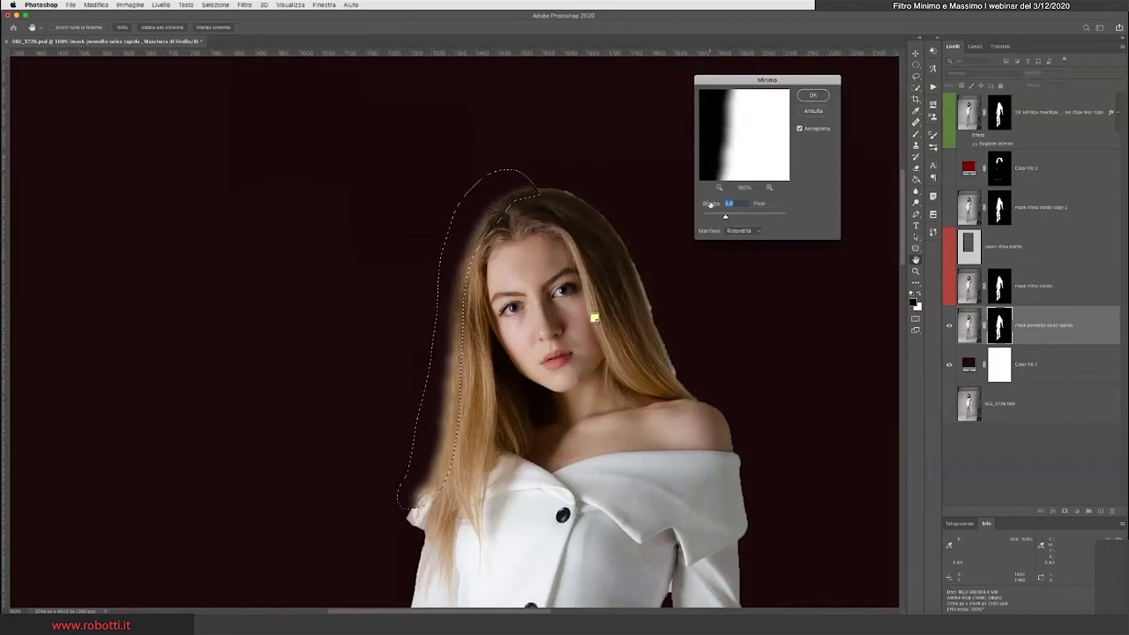
pyautogui.click(822, 97)
pyautogui.hotkey('ctrl', 'd')
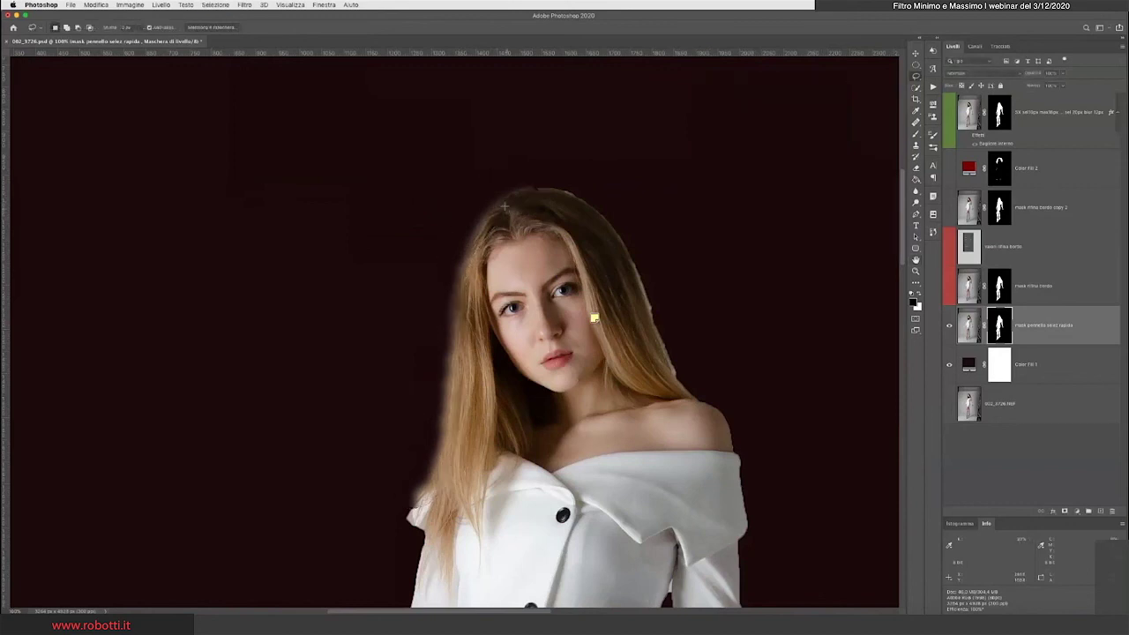
# - Make white the foreground colour, zoom to 200%, and lasso the crown hair edge
pyautogui.press('x')
pyautogui.press('z')
pyautogui.click(505, 207)
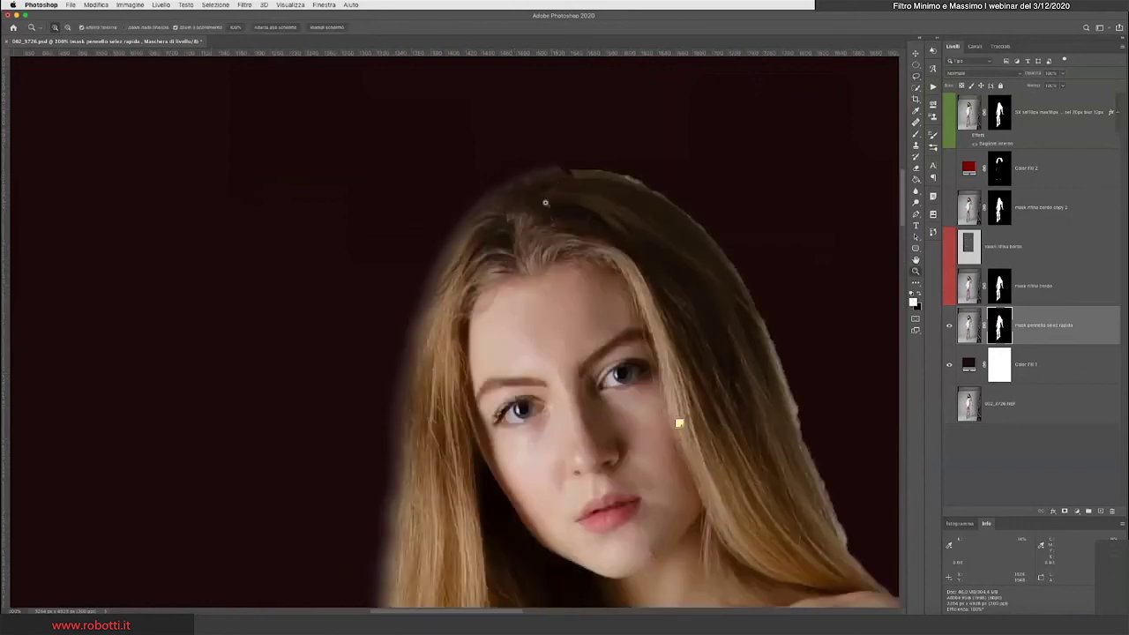
pyautogui.click(892, 107)
pyautogui.press('l')
pyautogui.moveTo(540, 150)
pyautogui.mouseDown()
pyautogui.moveTo(573, 164)
pyautogui.moveTo(529, 148)
pyautogui.mouseUp()
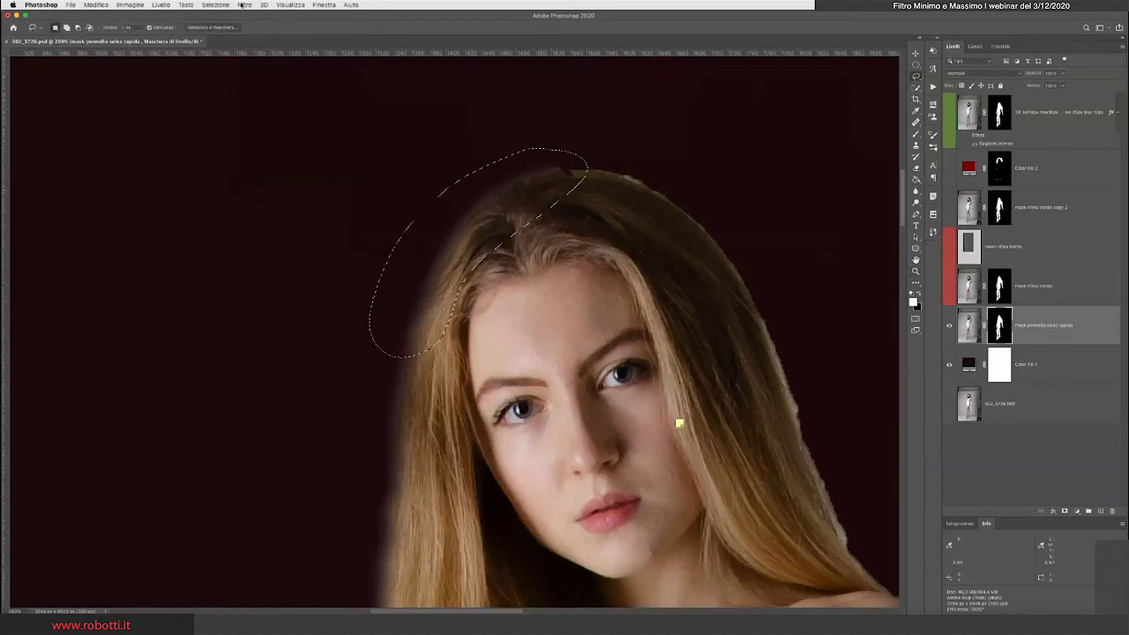
# - Apply a 6-pixel Minimum filter to the crown hair selection and clear the selection
pyautogui.click(243, 6)
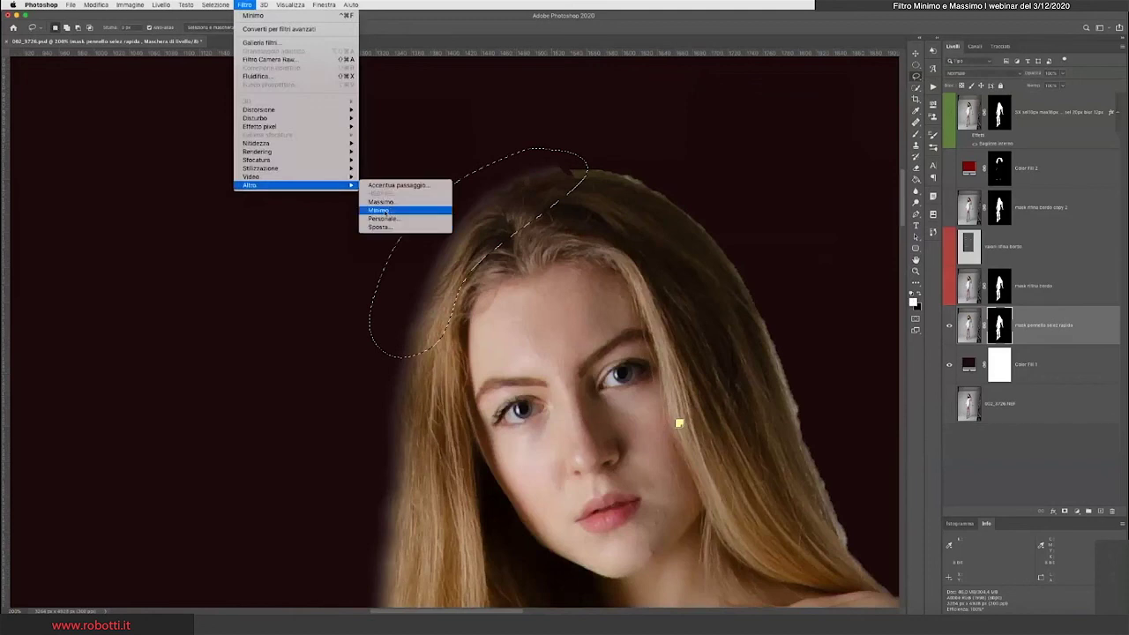
pyautogui.click(380, 211)
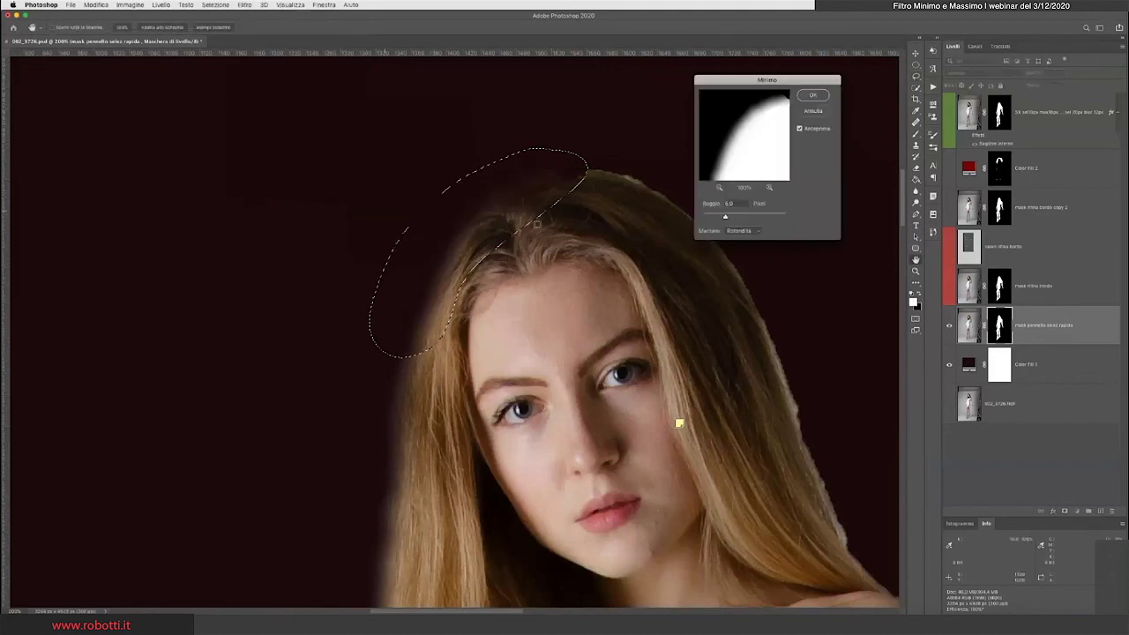
pyautogui.moveTo(725, 217); pyautogui.dragTo(703, 216)
pyautogui.write('1')
pyautogui.press('Up')
pyautogui.click(723, 215)
pyautogui.press('Up')
pyautogui.press('Up')
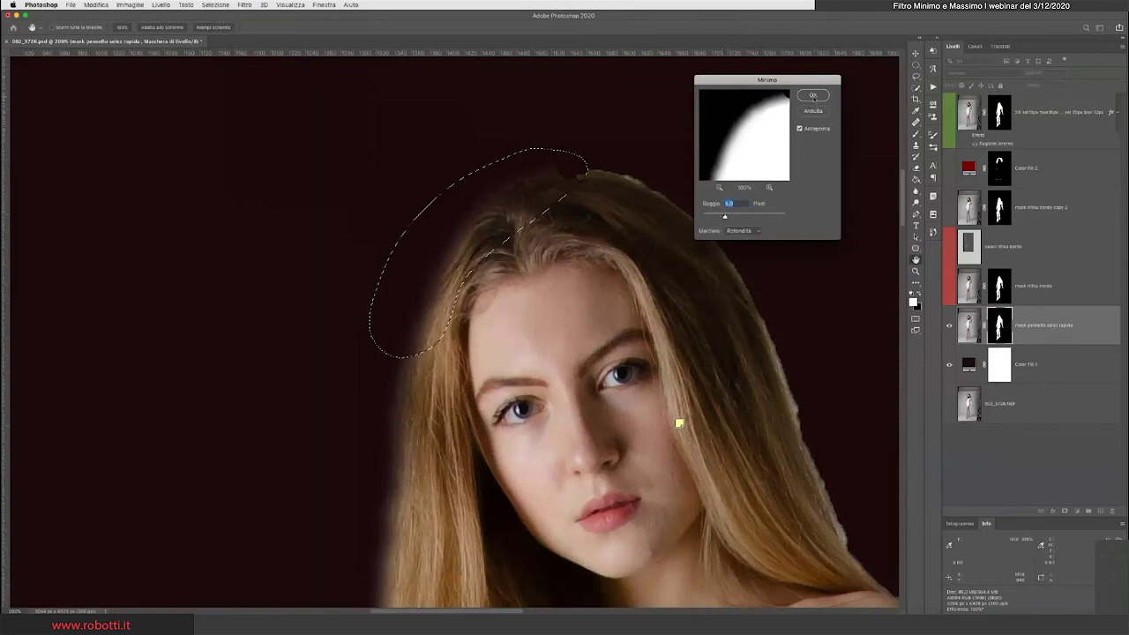
pyautogui.click(814, 96)
pyautogui.click(813, 97)
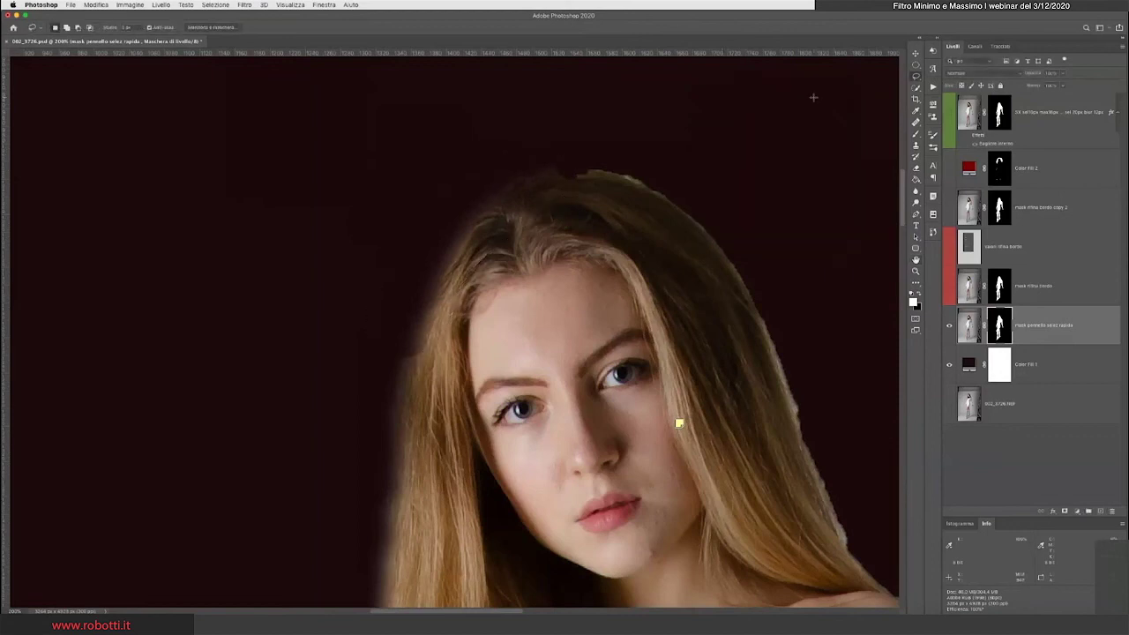
# - Set the lasso feather to 1 px, dismiss the warning, and zoom to 300% on the hairline
pyautogui.click(127, 27)
pyautogui.write('1')
pyautogui.press('Return')
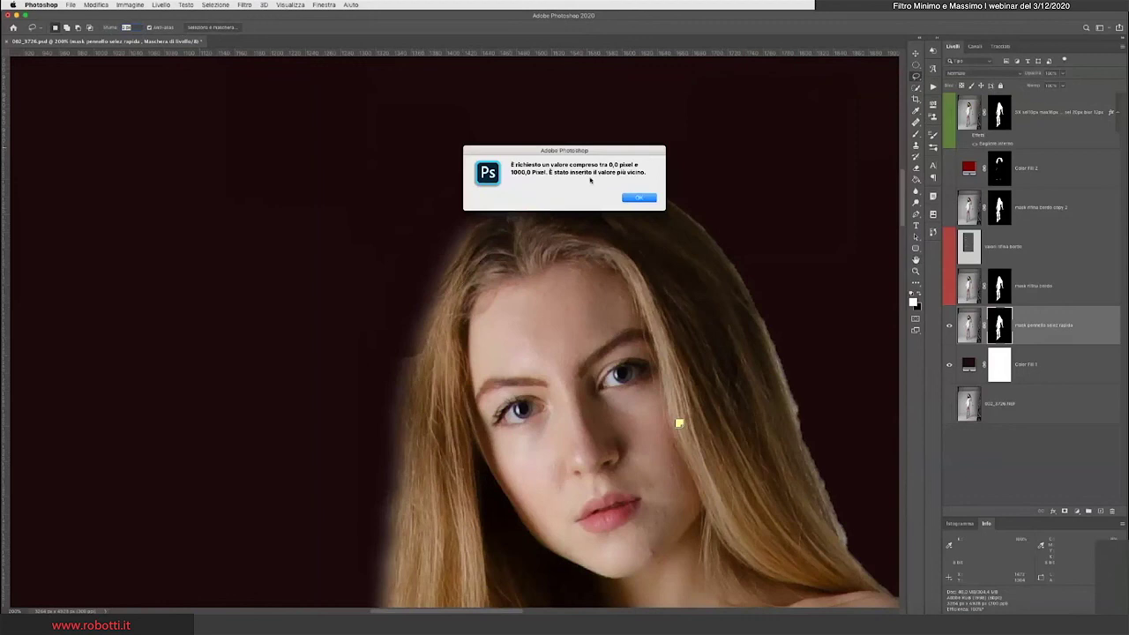
pyautogui.click(637, 201)
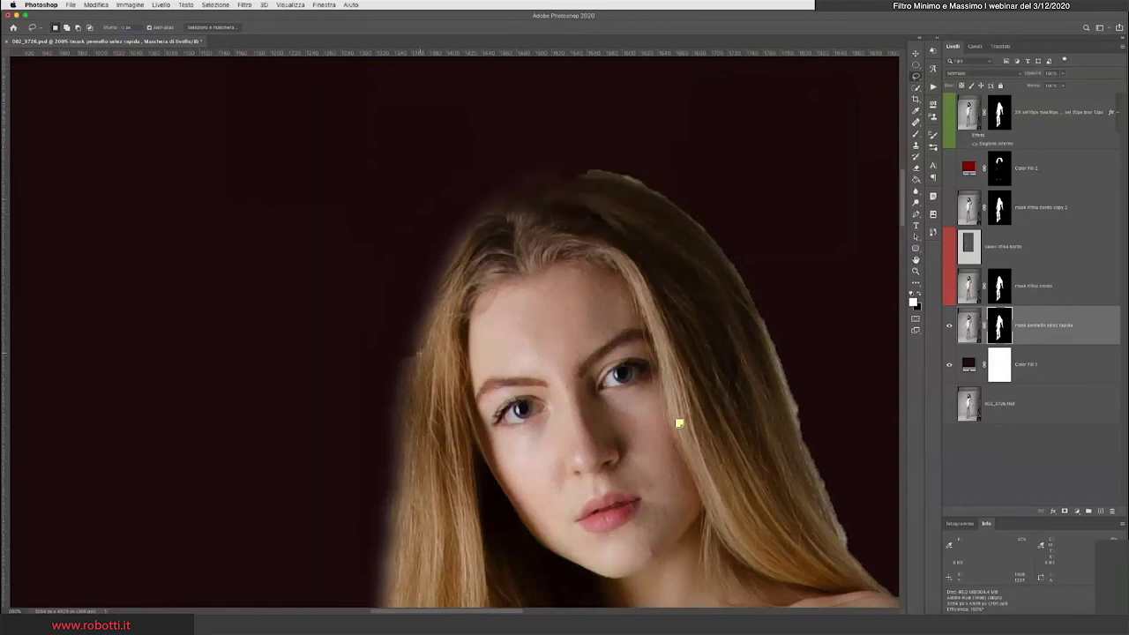
pyautogui.press('z')
pyautogui.click(422, 355)
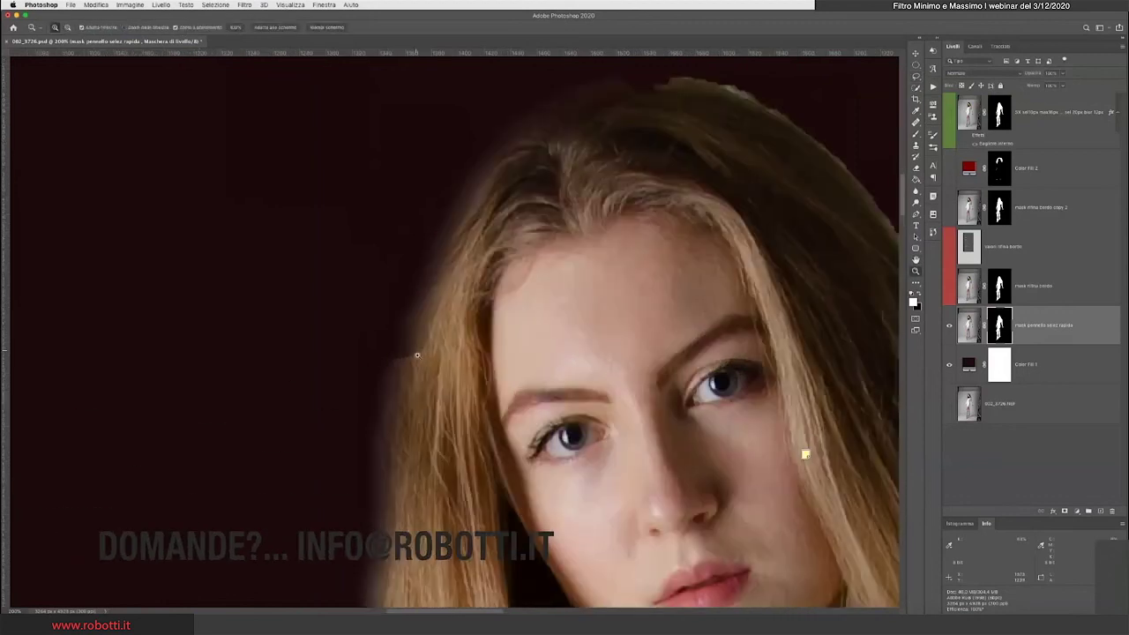
# - Paint white on the mask over the dark gap beside the forehead to restore the hair
pyautogui.click(634, 146)
pyautogui.keyDown('alt'); pyautogui.click(619, 175); pyautogui.keyUp('alt')
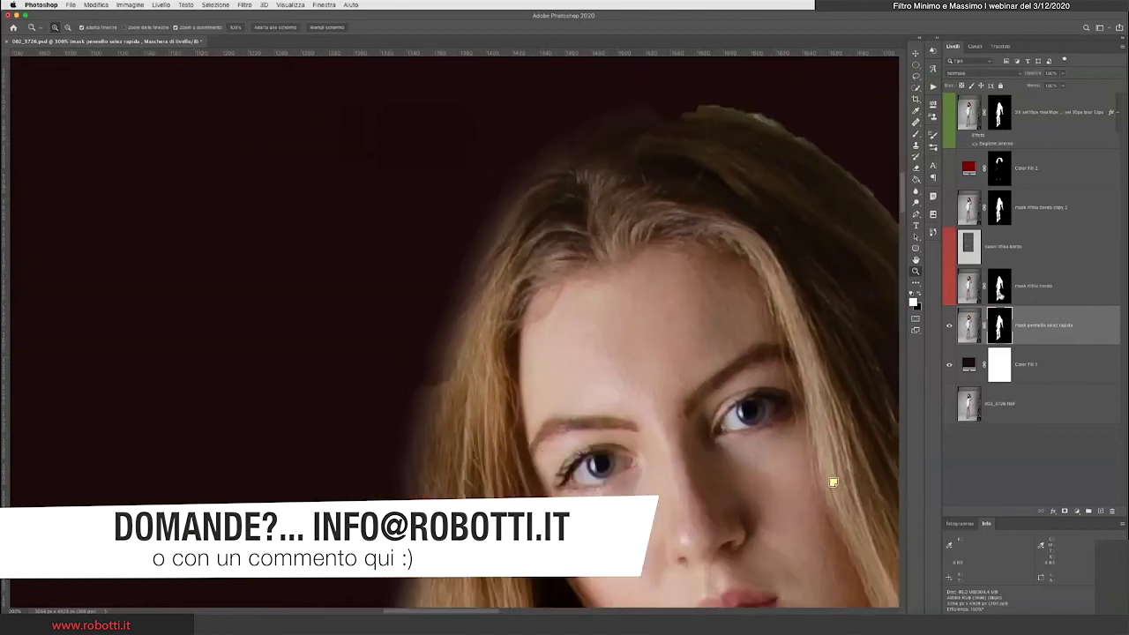
pyautogui.press('b')
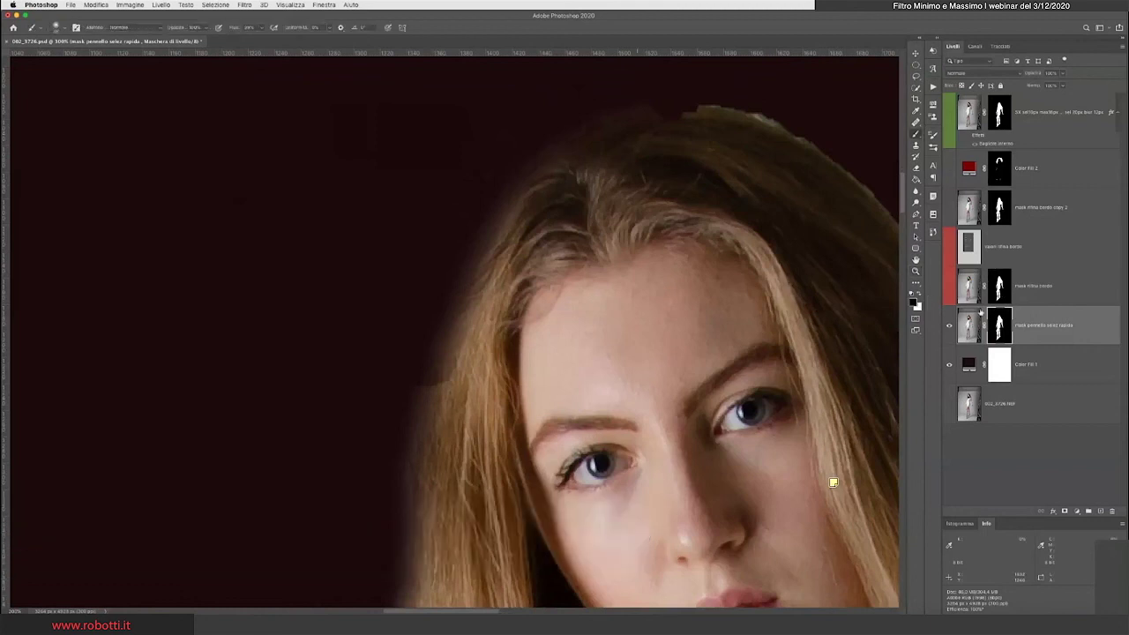
pyautogui.press('x')
pyautogui.press('x')
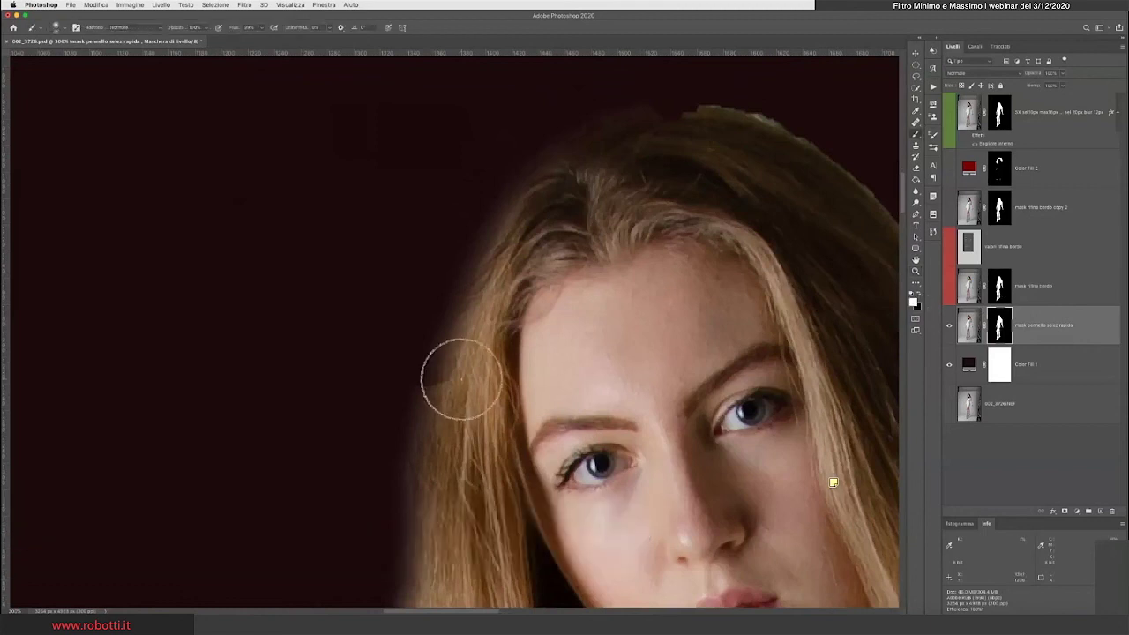
pyautogui.click(445, 381)
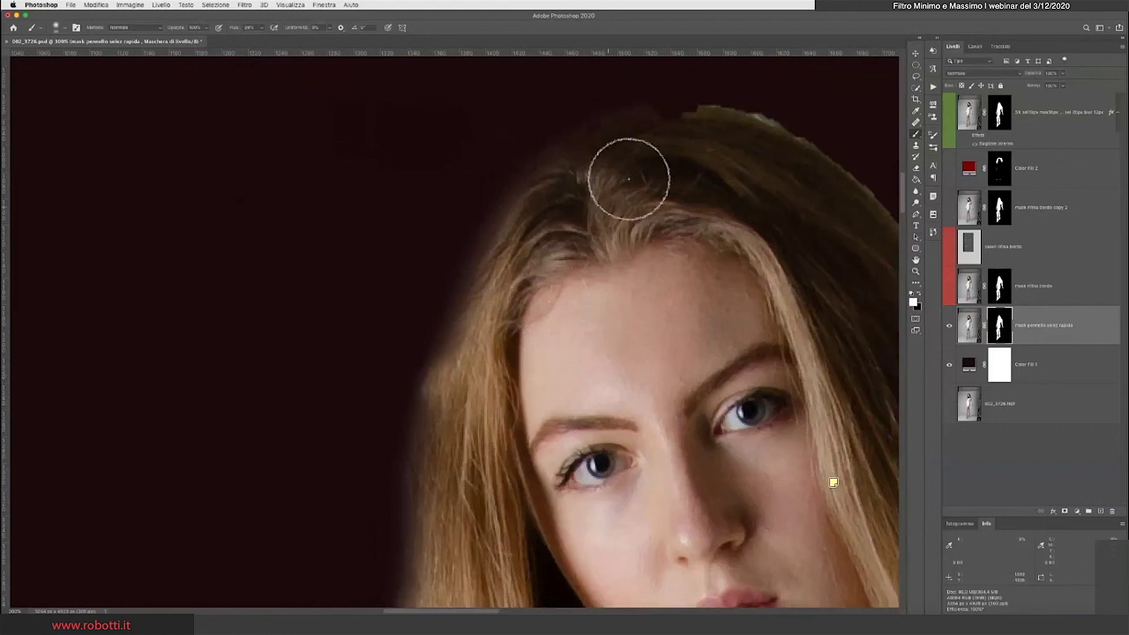